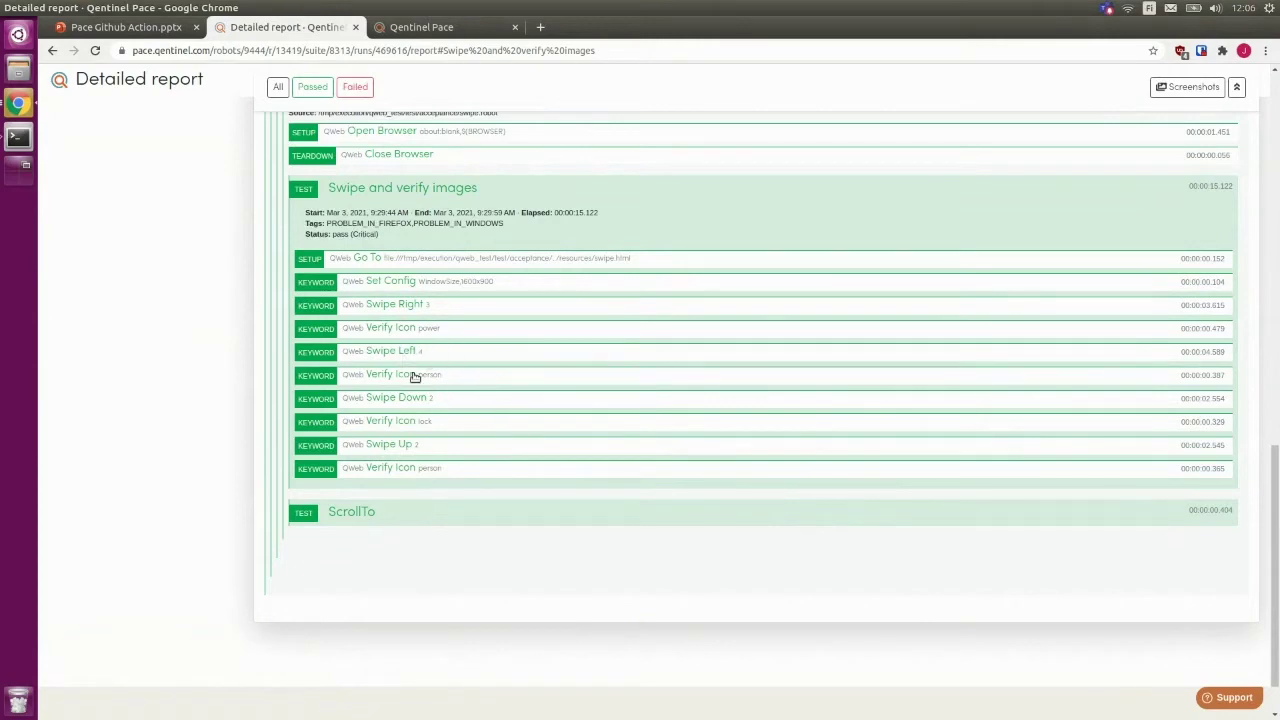
Go back to the QWeb_Acceptance_tests suite runs, review them, then switch to the Pace Github Action slides.
{"action": "scroll", "coordinate": [413, 376], "scroll_direction": "up", "scroll_amount": 2}
{"action": "scroll", "coordinate": [413, 378], "scroll_direction": "up", "scroll_amount": 5}
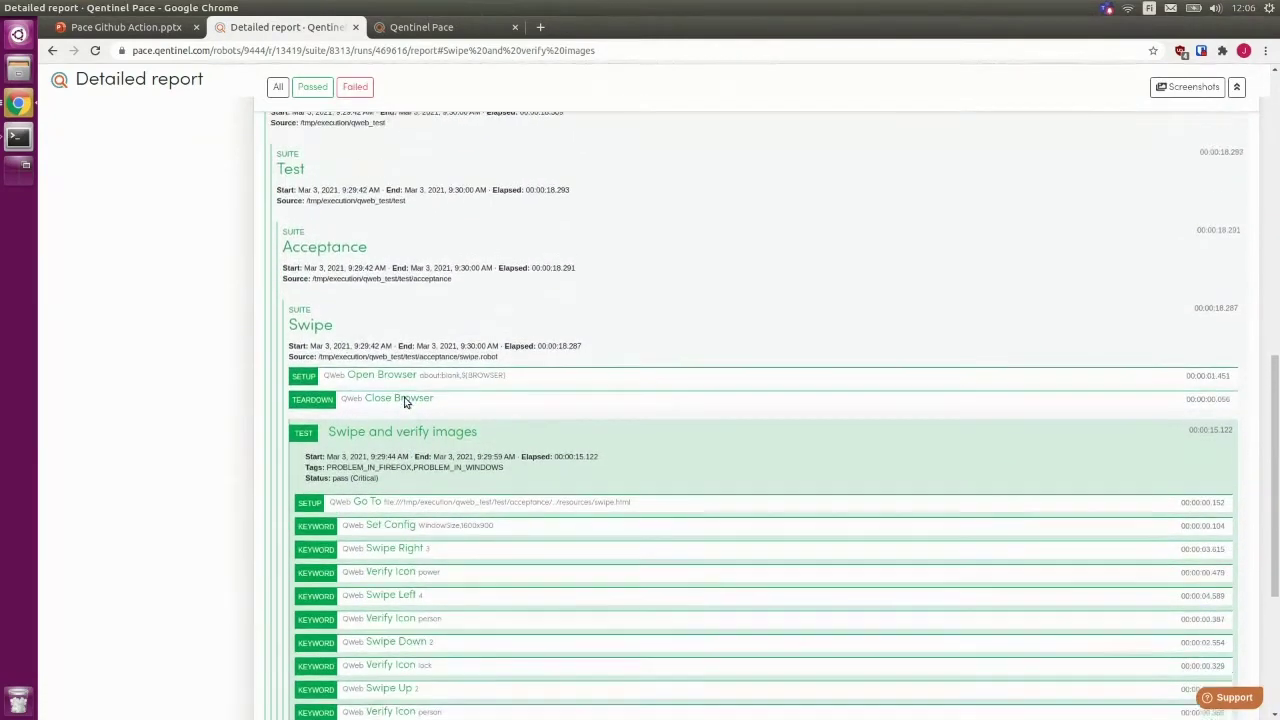
{"action": "left_click", "coordinate": [52, 50]}
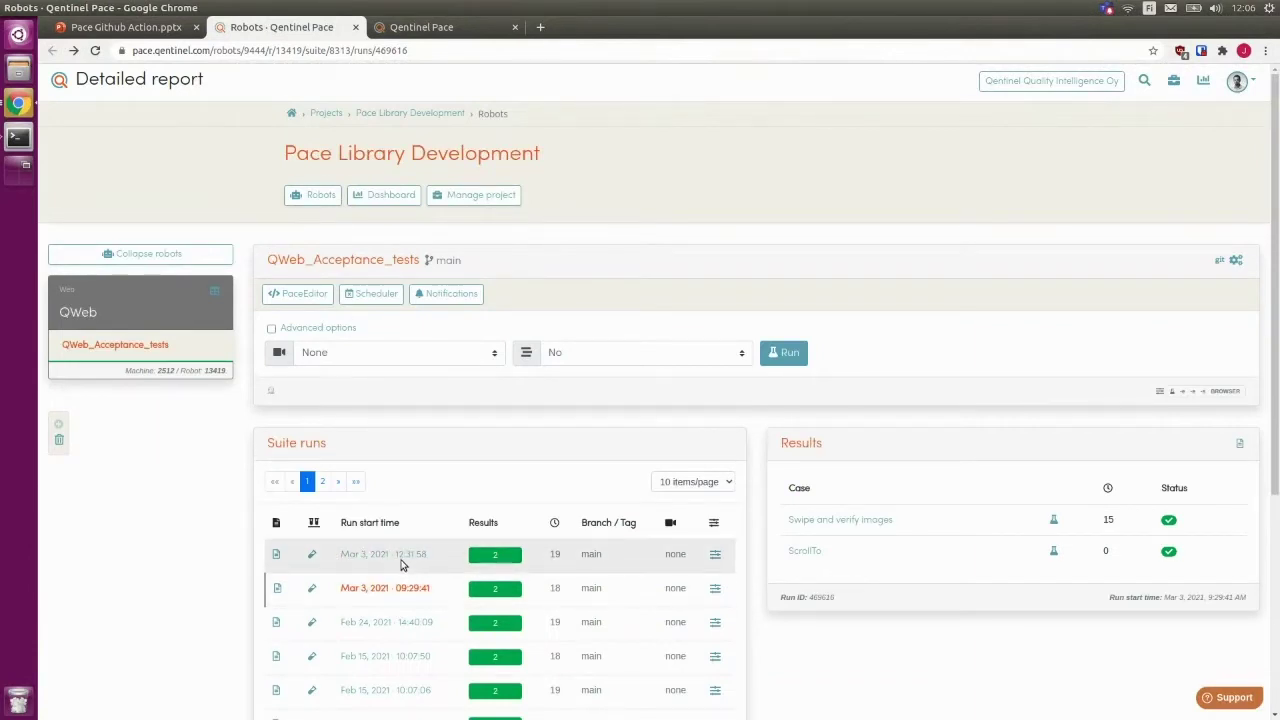
{"action": "scroll", "coordinate": [388, 466], "scroll_direction": "down", "scroll_amount": 2}
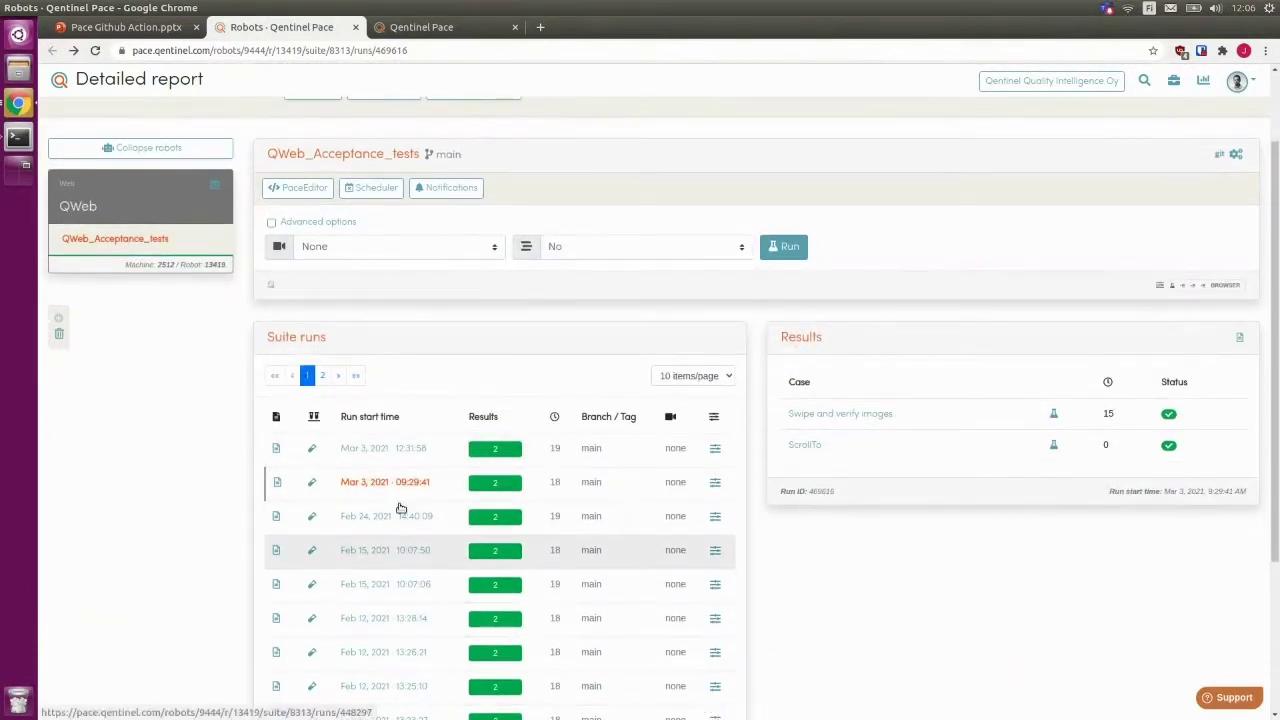
{"action": "left_click", "coordinate": [125, 30]}
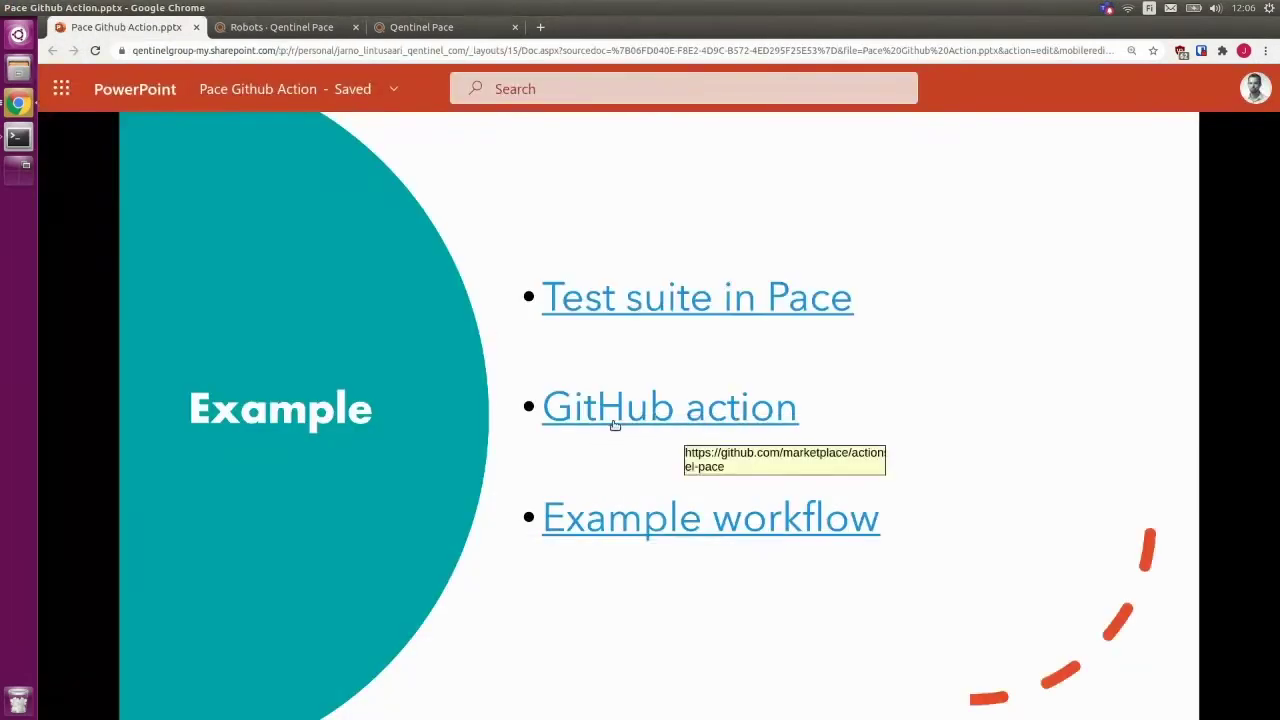
Follow the Example slide's 'GitHub action' link to the Qentinel Pace action's Marketplace page.
{"action": "left_click", "coordinate": [614, 421]}
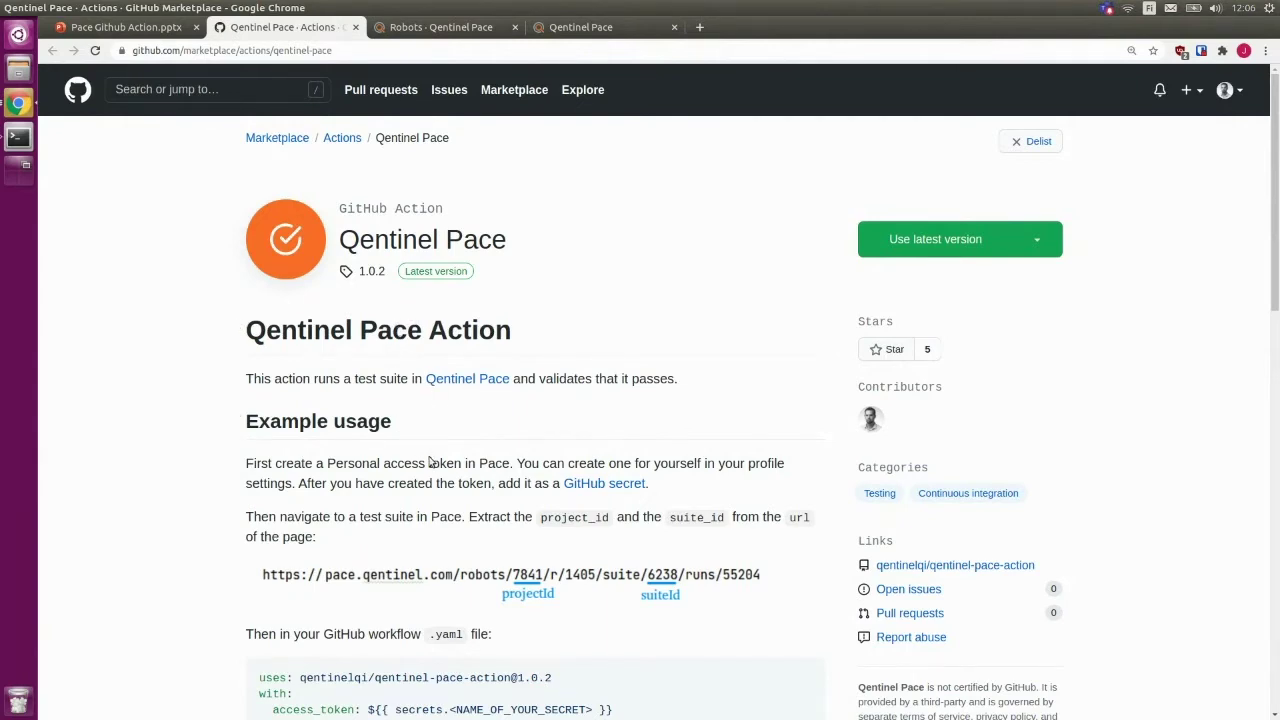
Review the Marketplace page, then open the qentinelqi/qentinel-pace-action repository from the 'Example workflow' link.
{"action": "scroll", "coordinate": [424, 461], "scroll_direction": "down", "scroll_amount": 1}
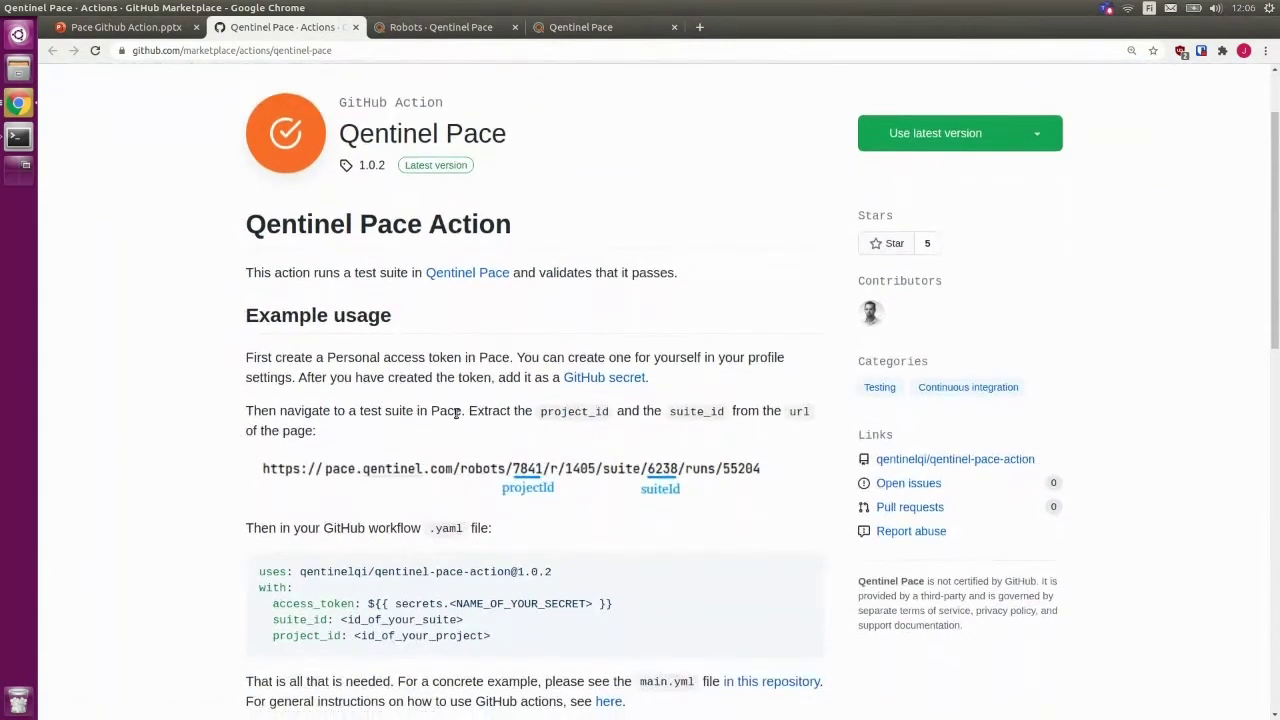
{"action": "scroll", "coordinate": [354, 414], "scroll_direction": "down", "scroll_amount": 1}
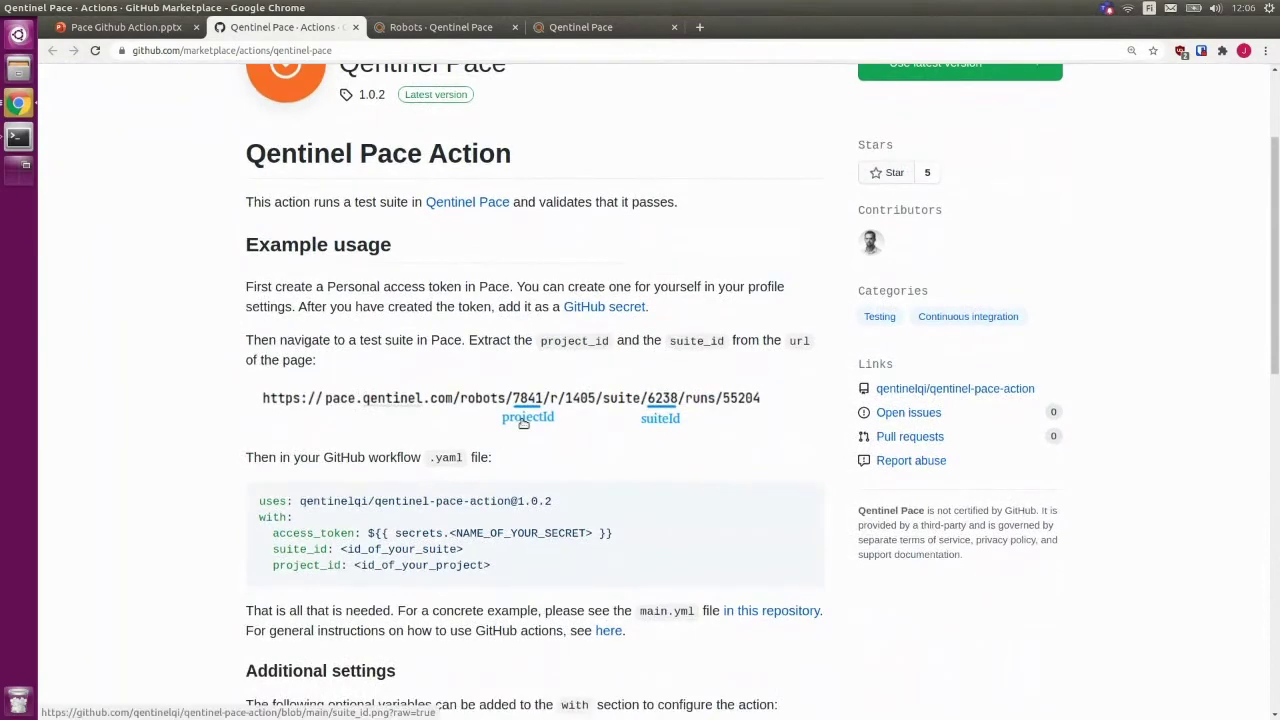
{"action": "left_click", "coordinate": [456, 30]}
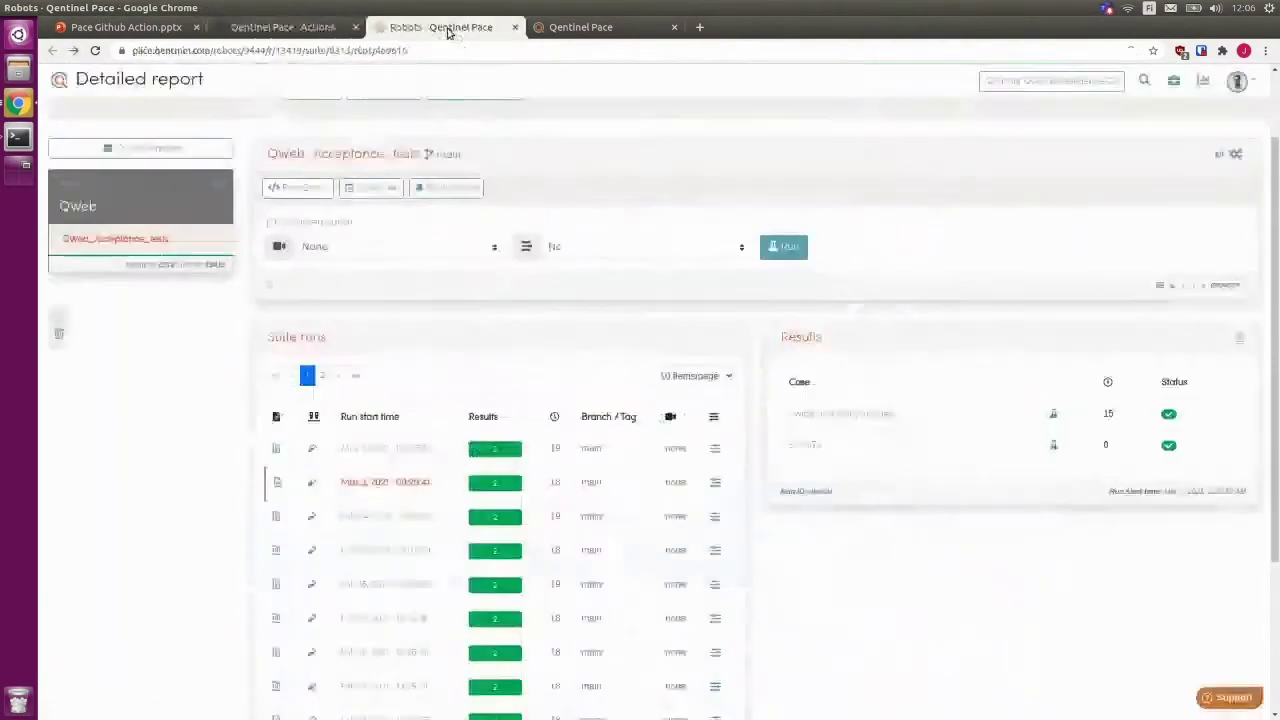
{"action": "left_click", "coordinate": [306, 32]}
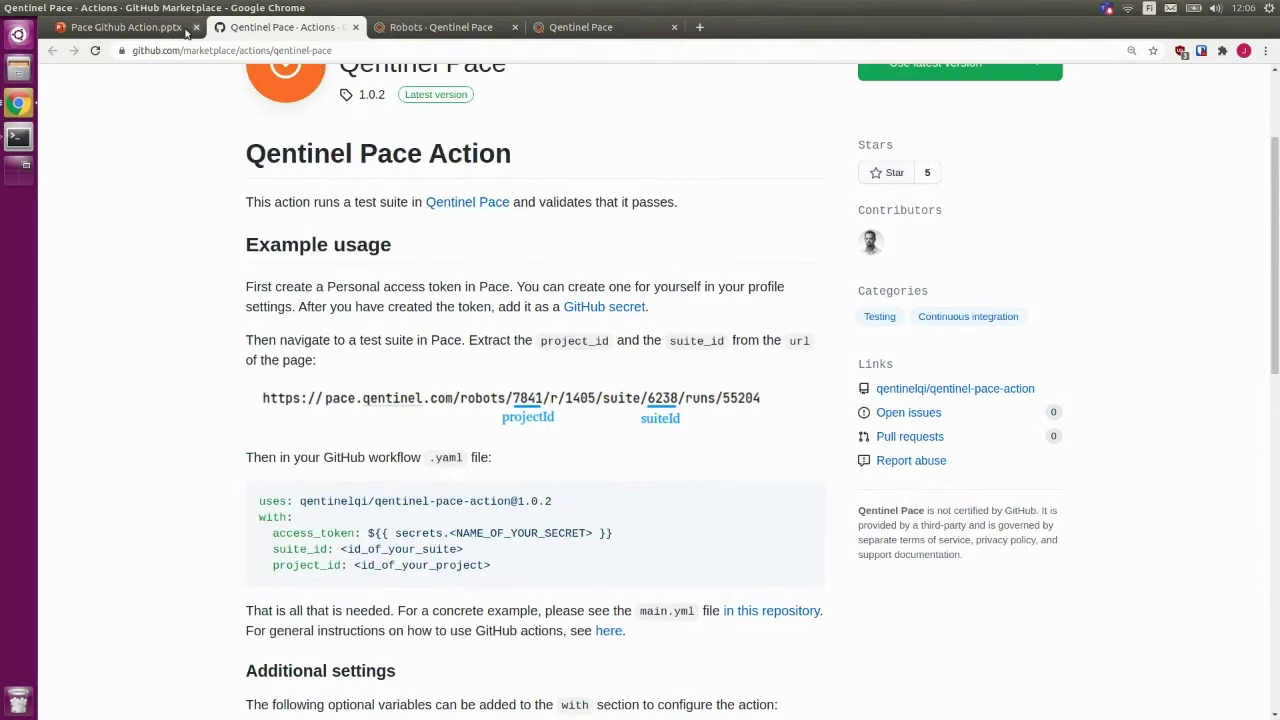
{"action": "left_click", "coordinate": [145, 28]}
{"action": "left_click", "coordinate": [638, 528]}
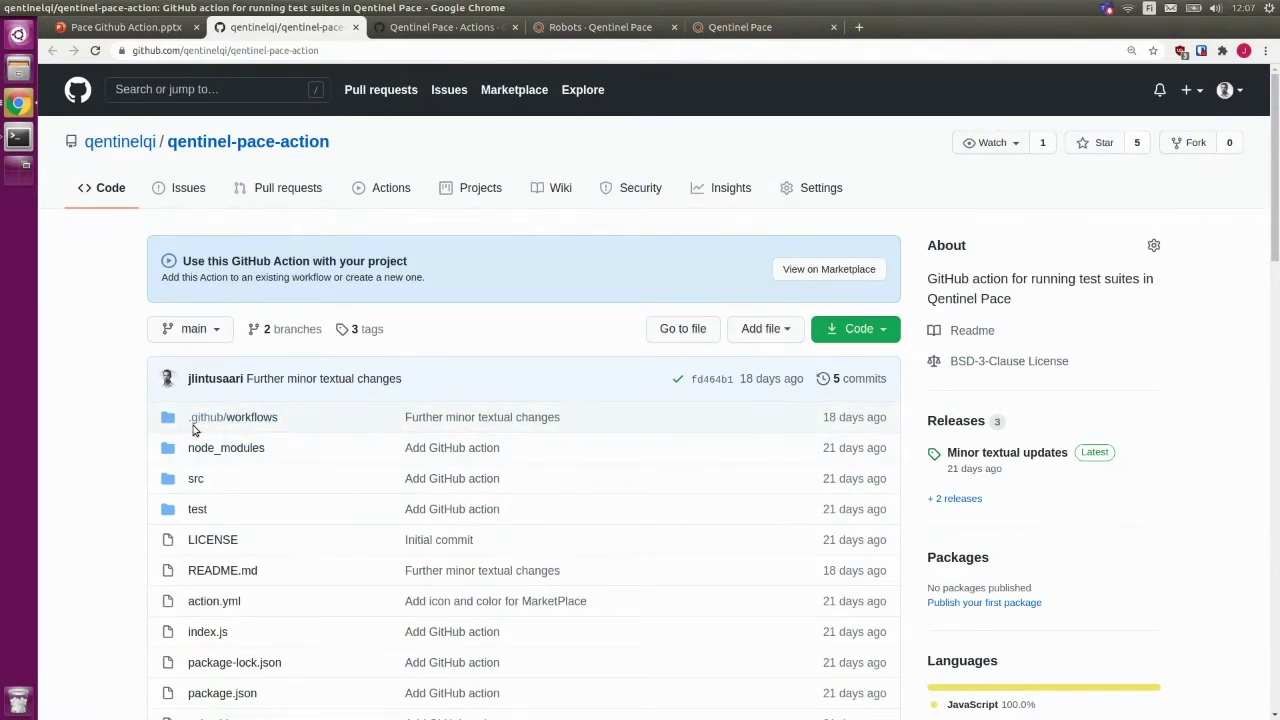
Open the Pace workflow file .github/workflows/main.yml in the repository.
{"action": "left_click", "coordinate": [251, 421]}
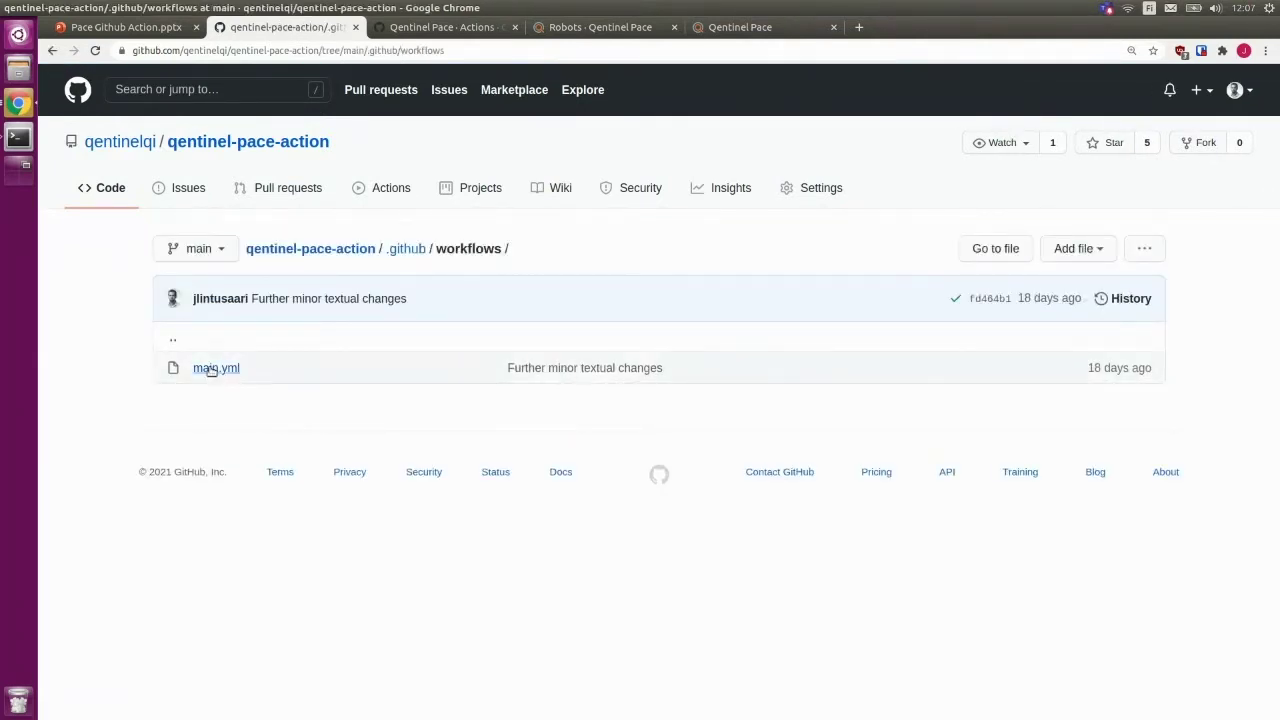
{"action": "left_click", "coordinate": [218, 369]}
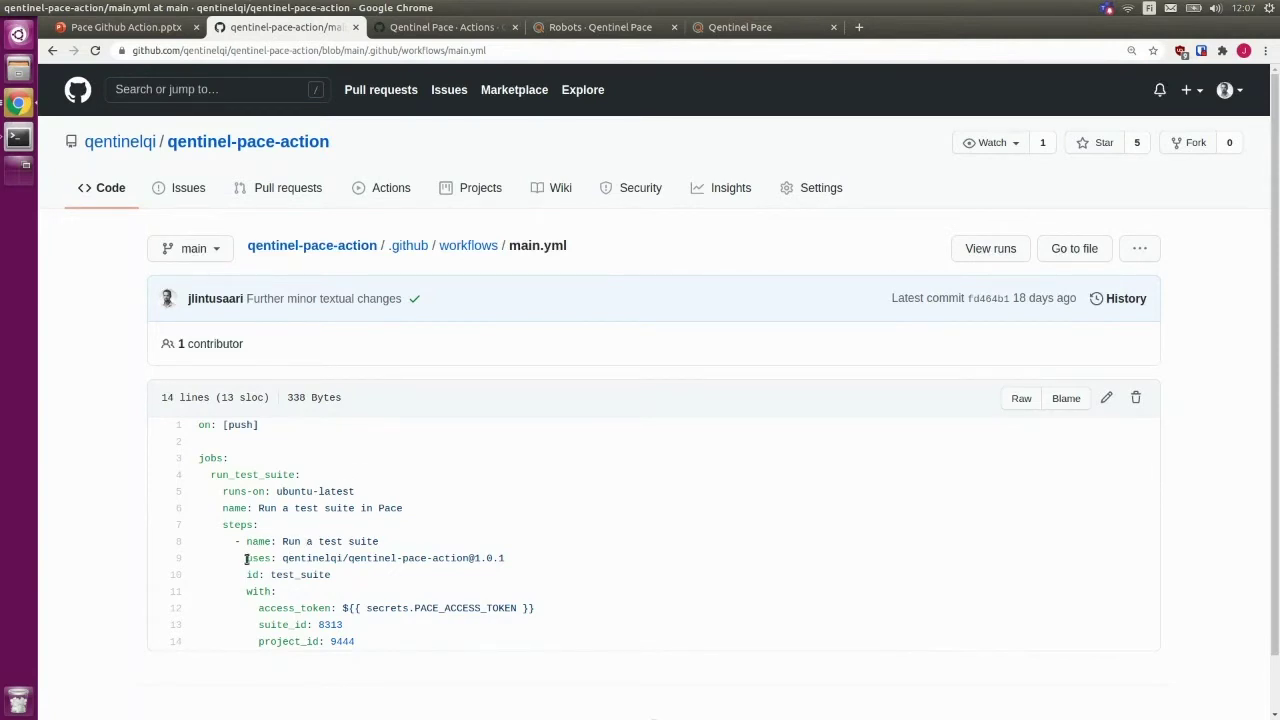
{"action": "left_click_drag", "start_coordinate": [281, 558], "coordinate": [505, 563]}
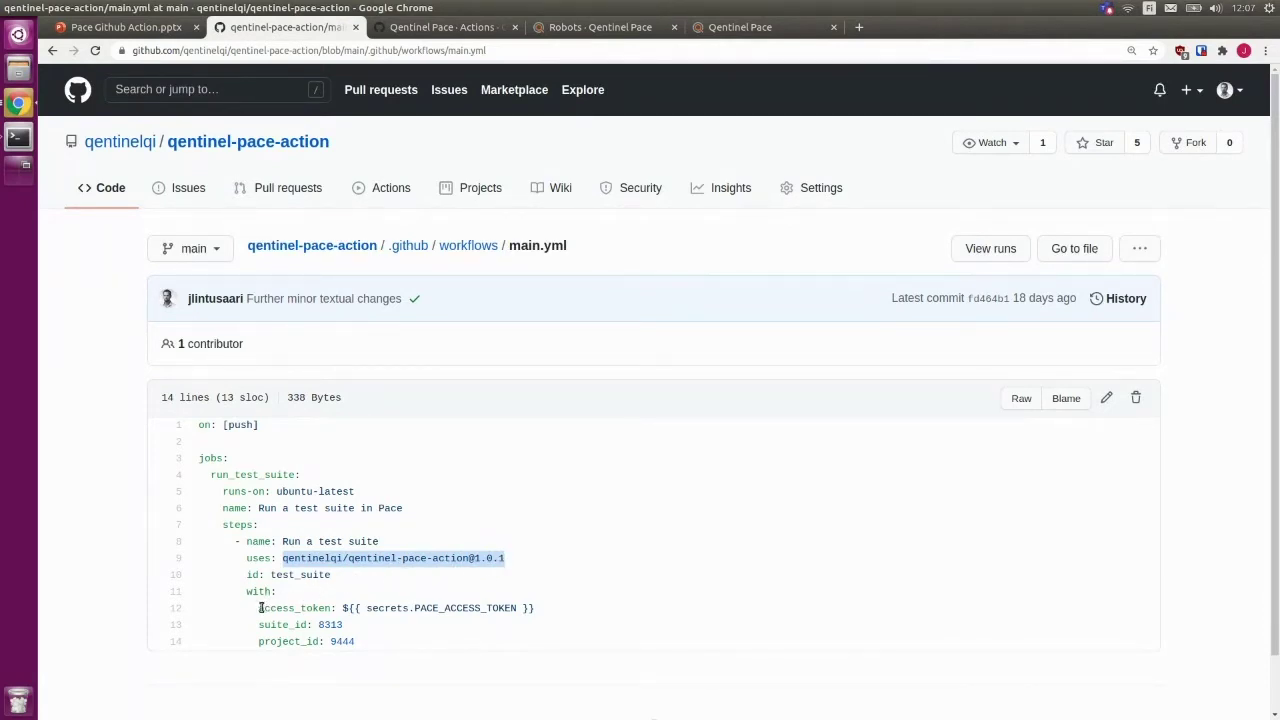
{"action": "left_click_drag", "start_coordinate": [261, 608], "coordinate": [335, 607]}
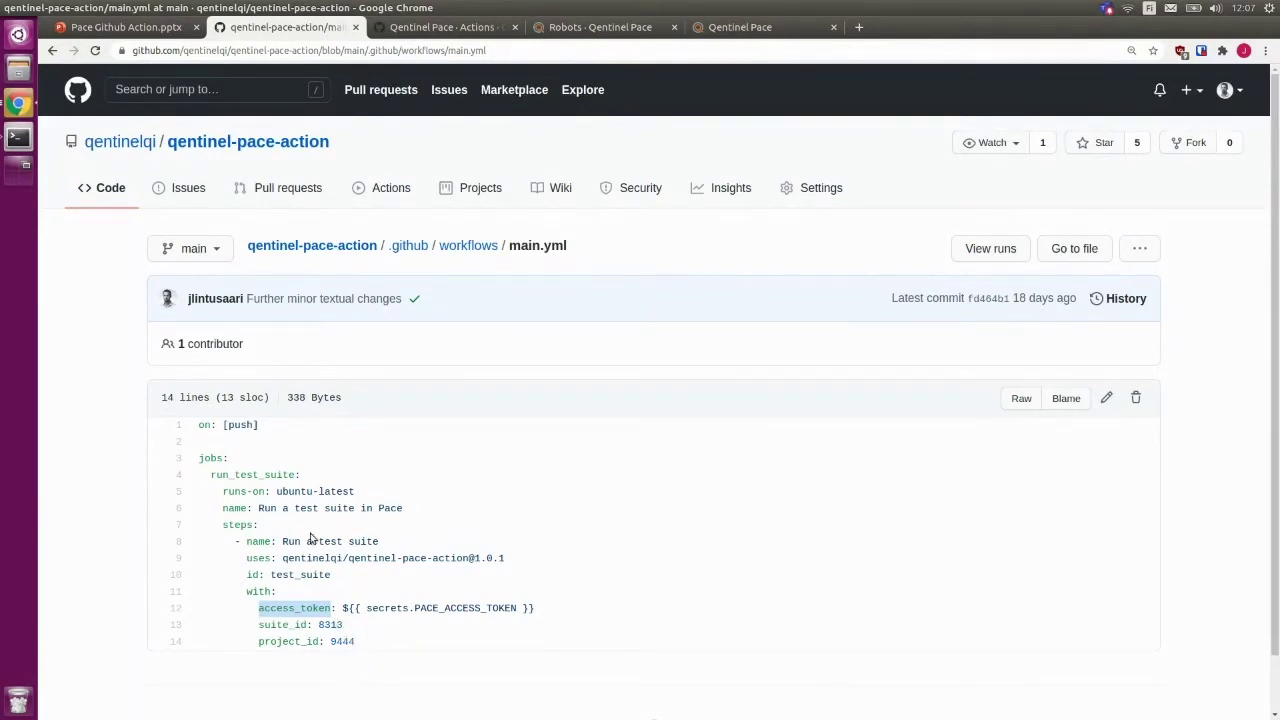
{"action": "left_click", "coordinate": [388, 197]}
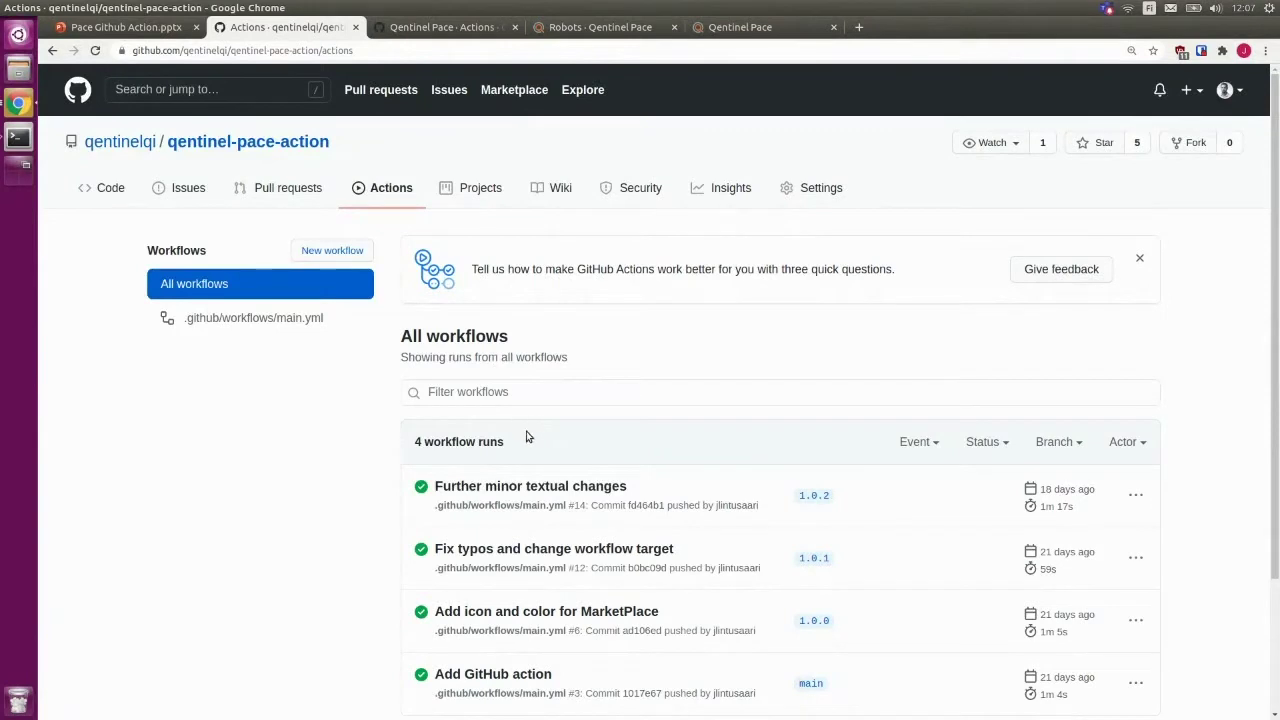
Open run #14 'Further minor textual changes', view its Pace test-suite job, and return to its summary.
{"action": "scroll", "coordinate": [535, 454], "scroll_direction": "down", "scroll_amount": 1}
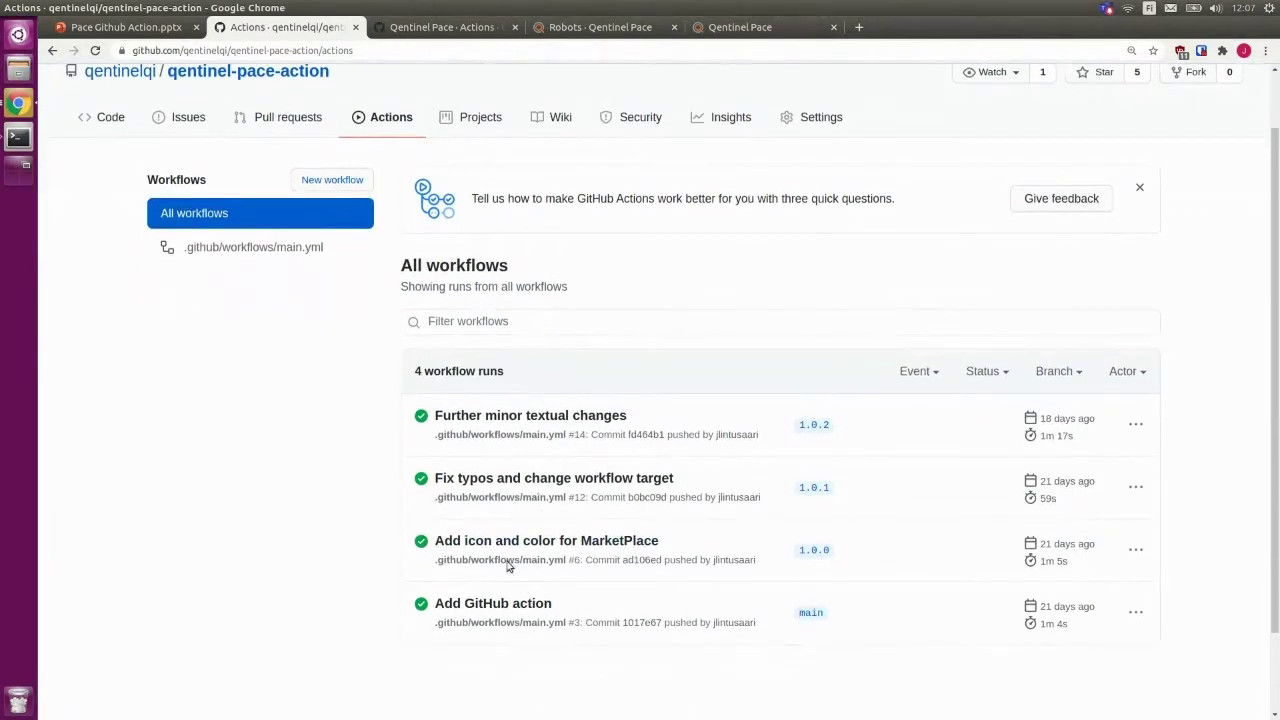
{"action": "scroll", "coordinate": [528, 530], "scroll_direction": "up", "scroll_amount": 1}
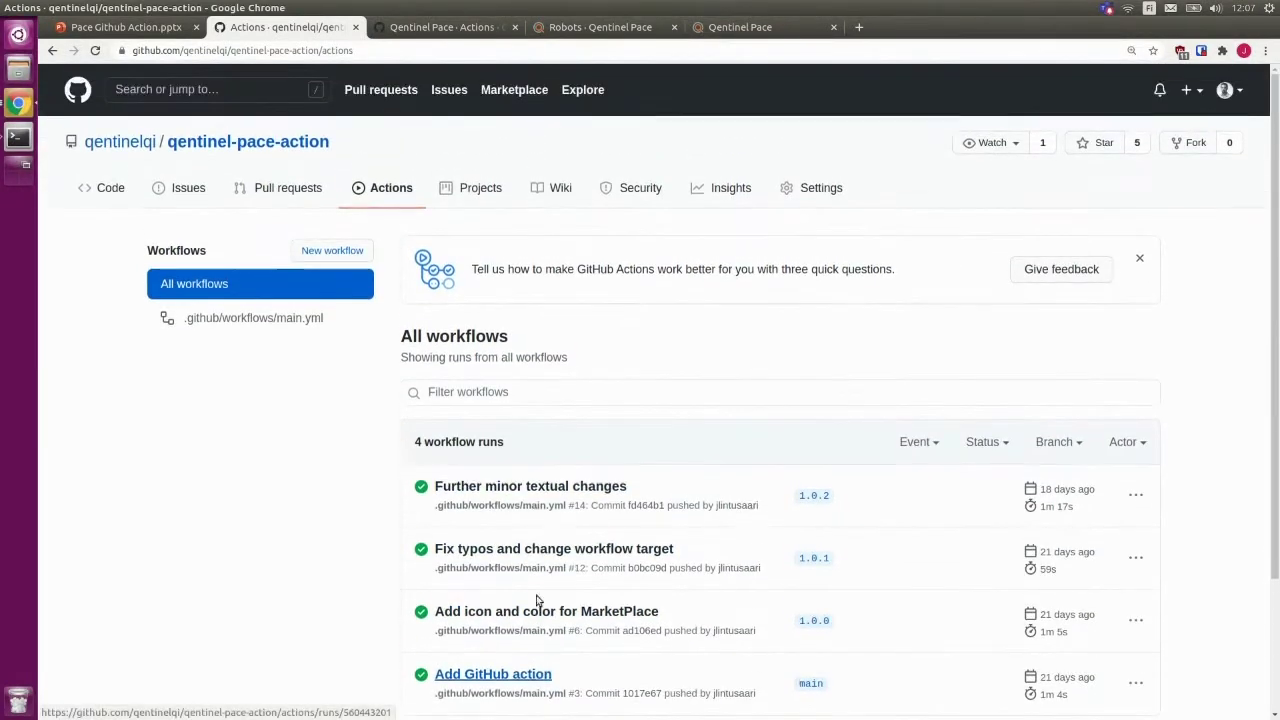
{"action": "left_click", "coordinate": [536, 488]}
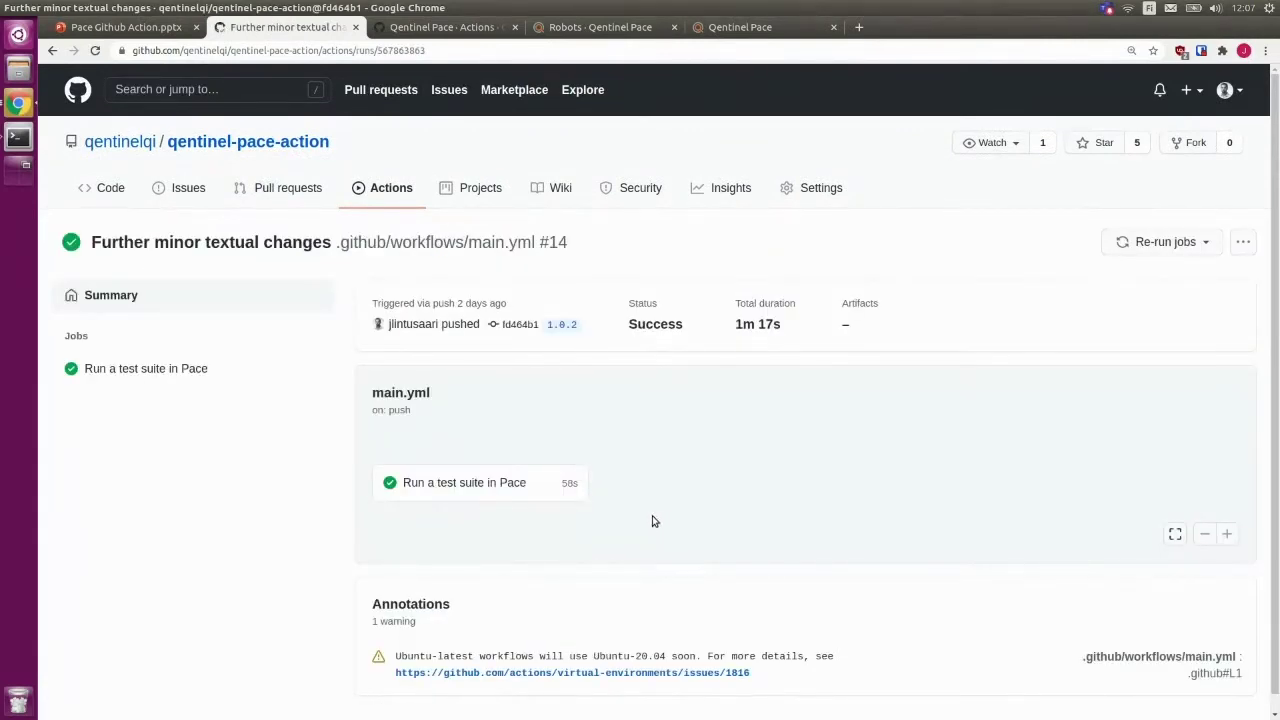
{"action": "left_click", "coordinate": [478, 486]}
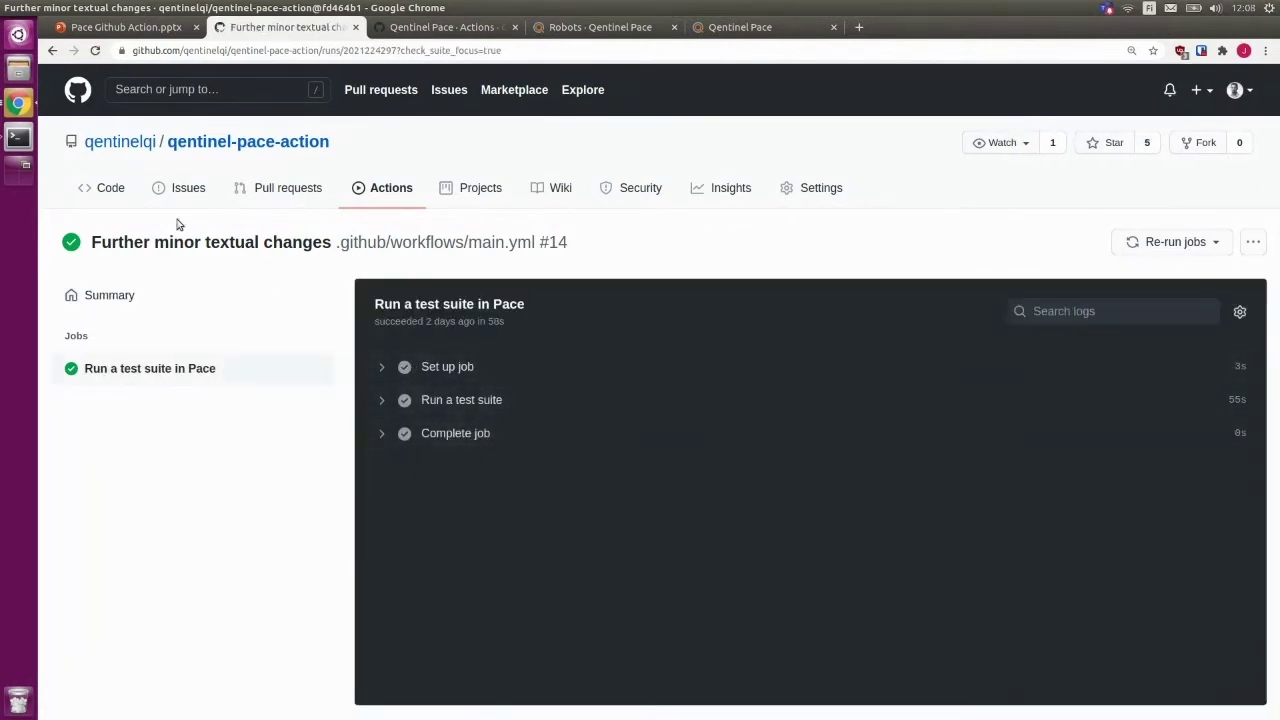
{"action": "left_click", "coordinate": [52, 51]}
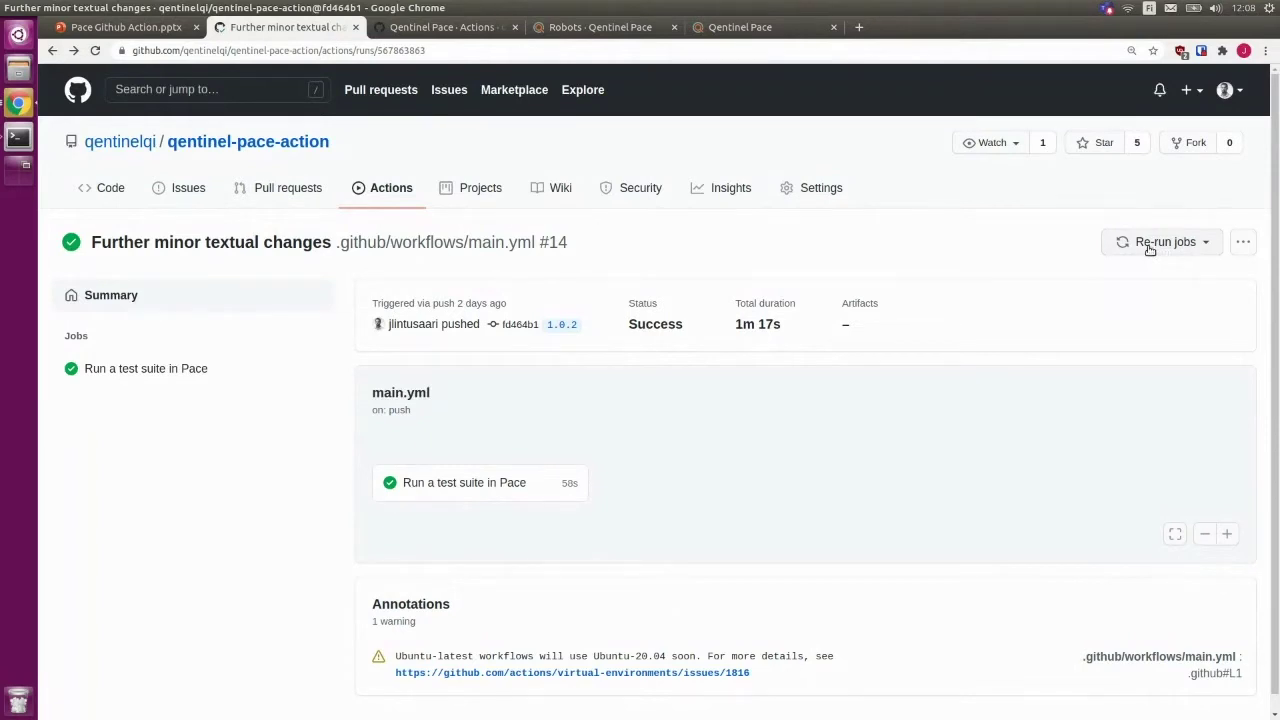
Check the latest Pace suite run, then re-run all jobs of GitHub run #14.
{"action": "left_click", "coordinate": [578, 30]}
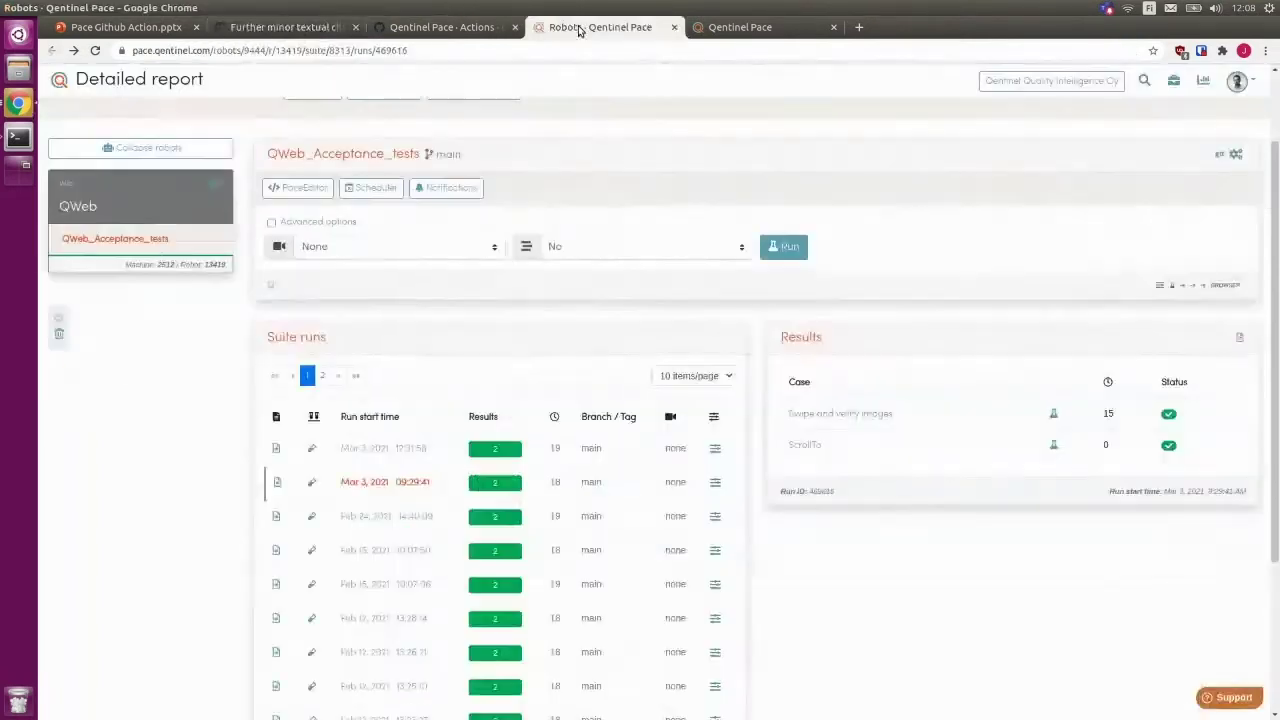
{"action": "left_click", "coordinate": [427, 459]}
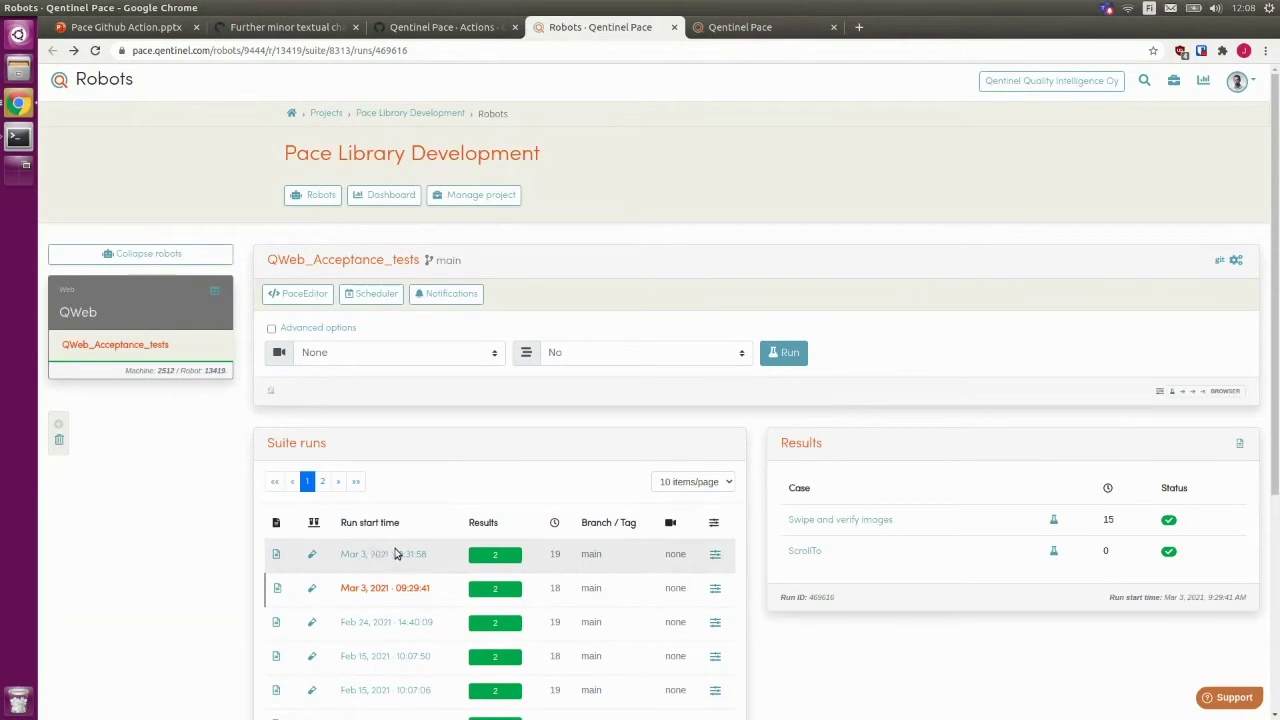
{"action": "left_click", "coordinate": [268, 30]}
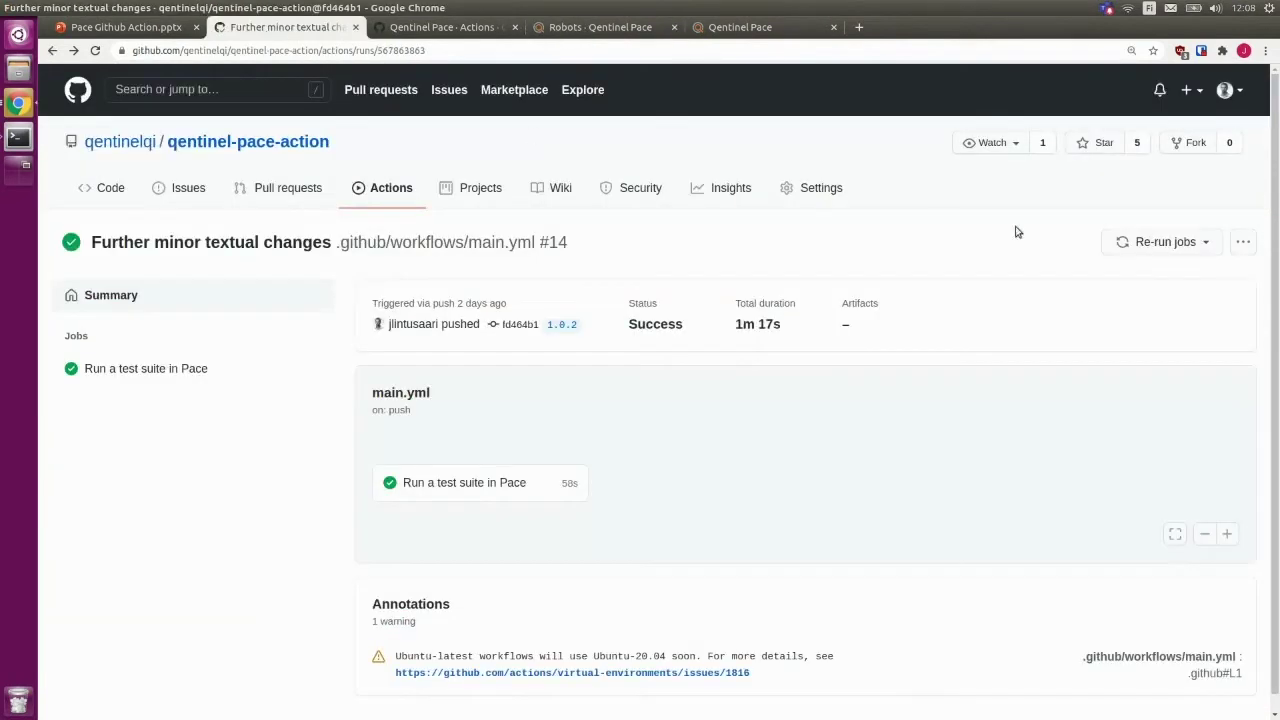
{"action": "left_click", "coordinate": [1165, 244]}
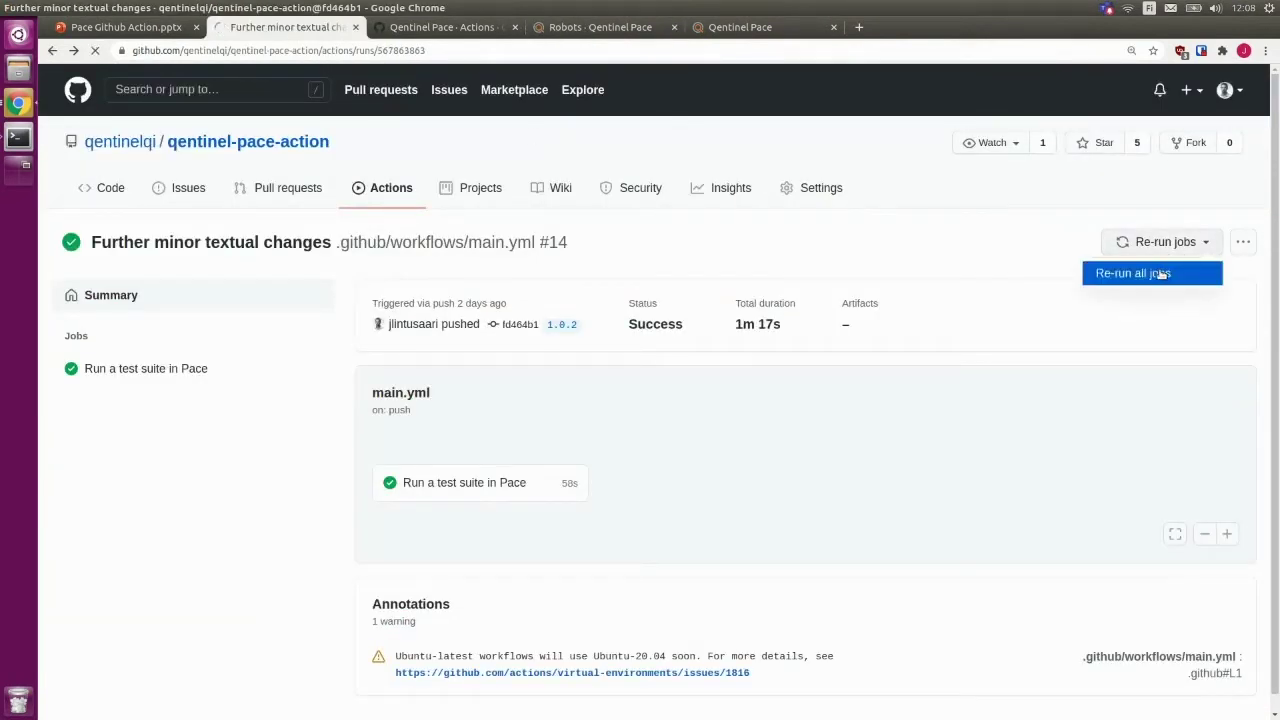
{"action": "left_click", "coordinate": [1160, 273]}
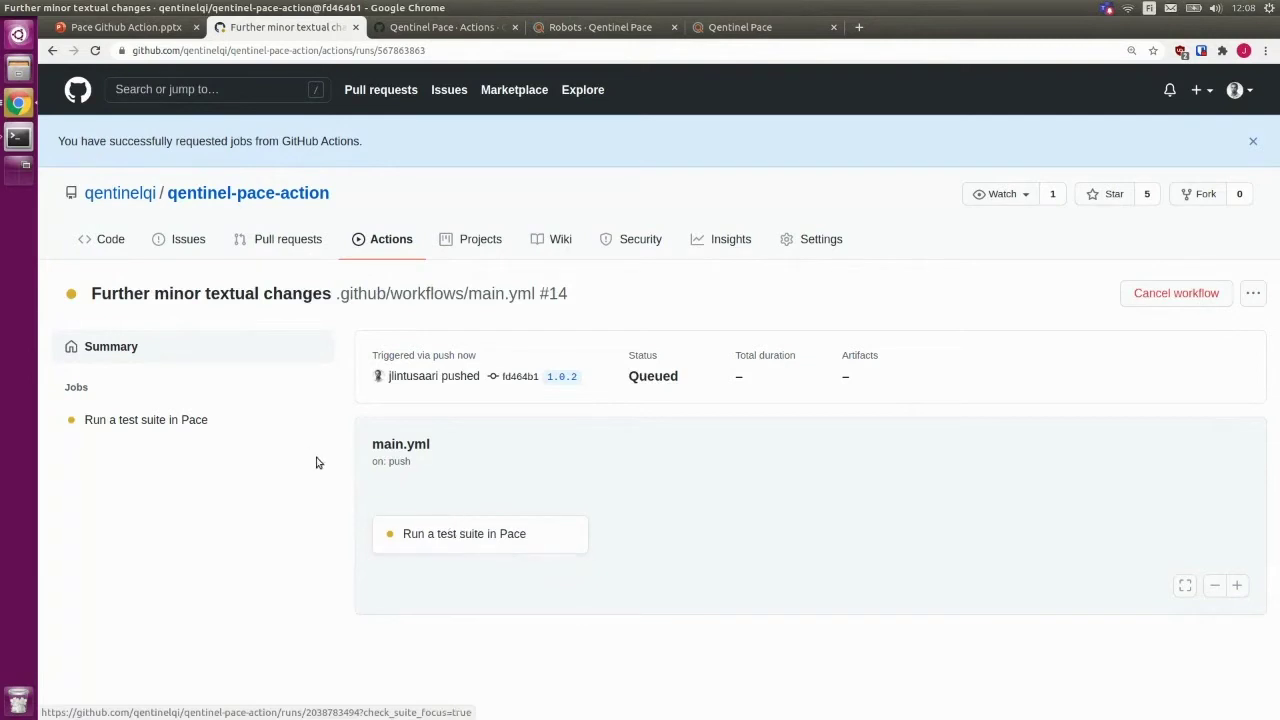
Watch the rerun's Pace test-suite job log, refreshing Pace, until it reports 'Suite result: succeeded'.
{"action": "left_click", "coordinate": [449, 547]}
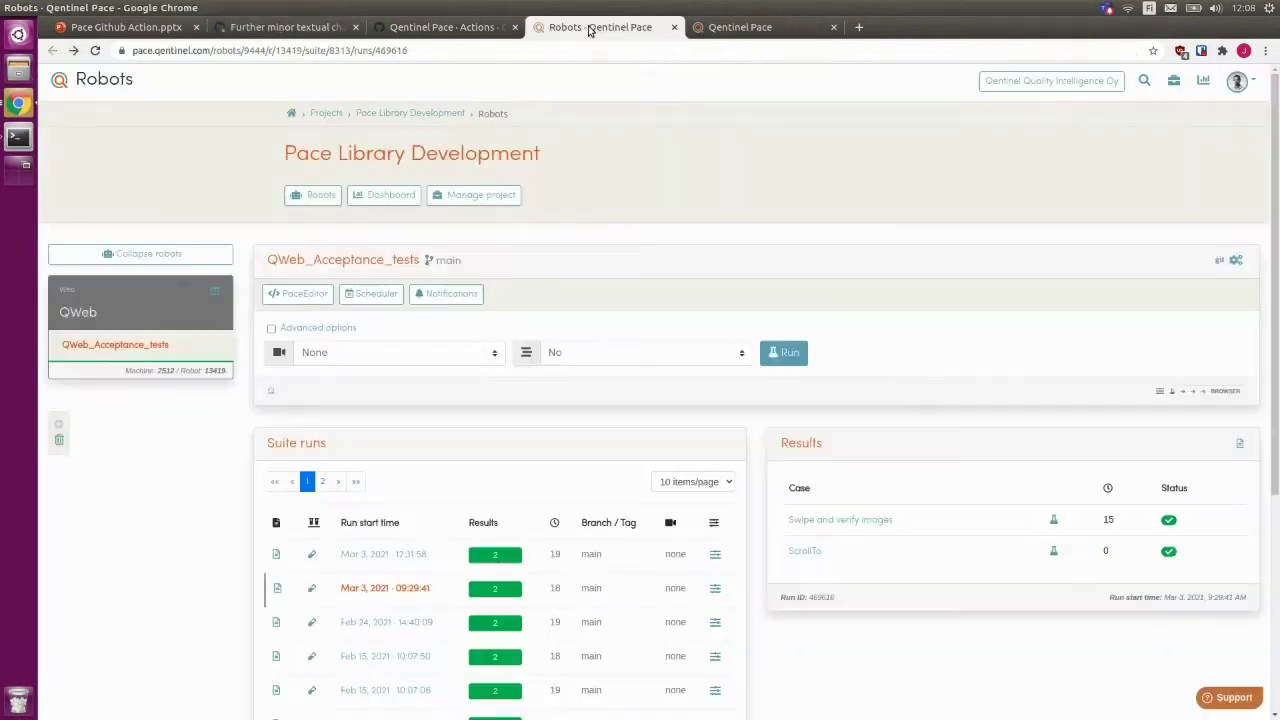
{"action": "left_click", "coordinate": [590, 28]}
{"action": "key", "text": "F5"}
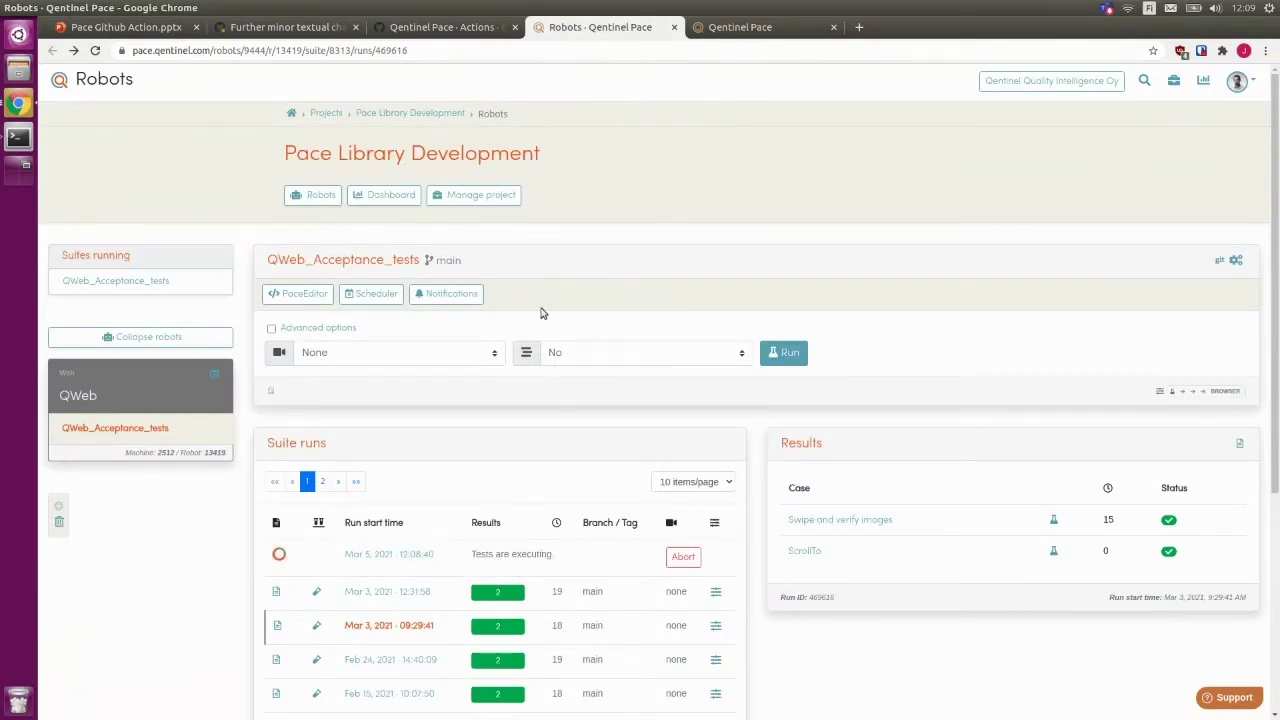
{"action": "left_click", "coordinate": [298, 28]}
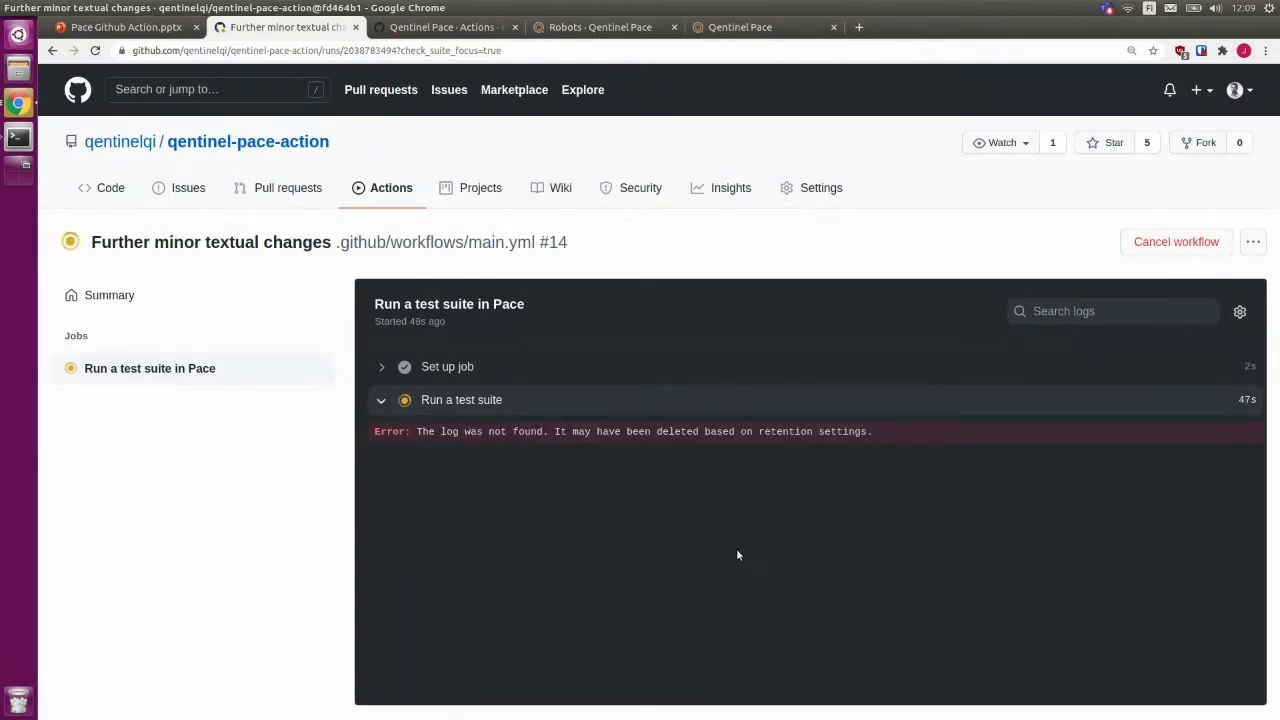
{"action": "left_click", "coordinate": [470, 400]}
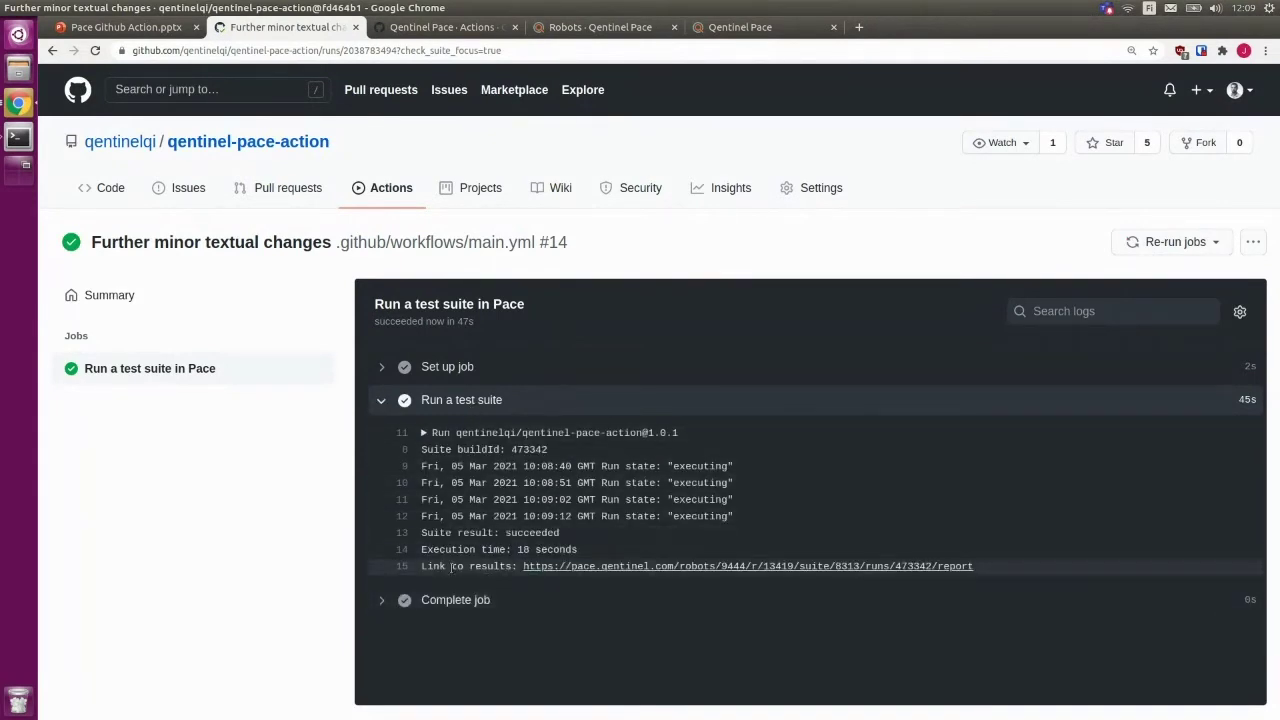
Open the run's Pace results report showing 2 of 2 tests passed, then collapse 'Complete job'.
{"action": "left_click", "coordinate": [699, 566]}
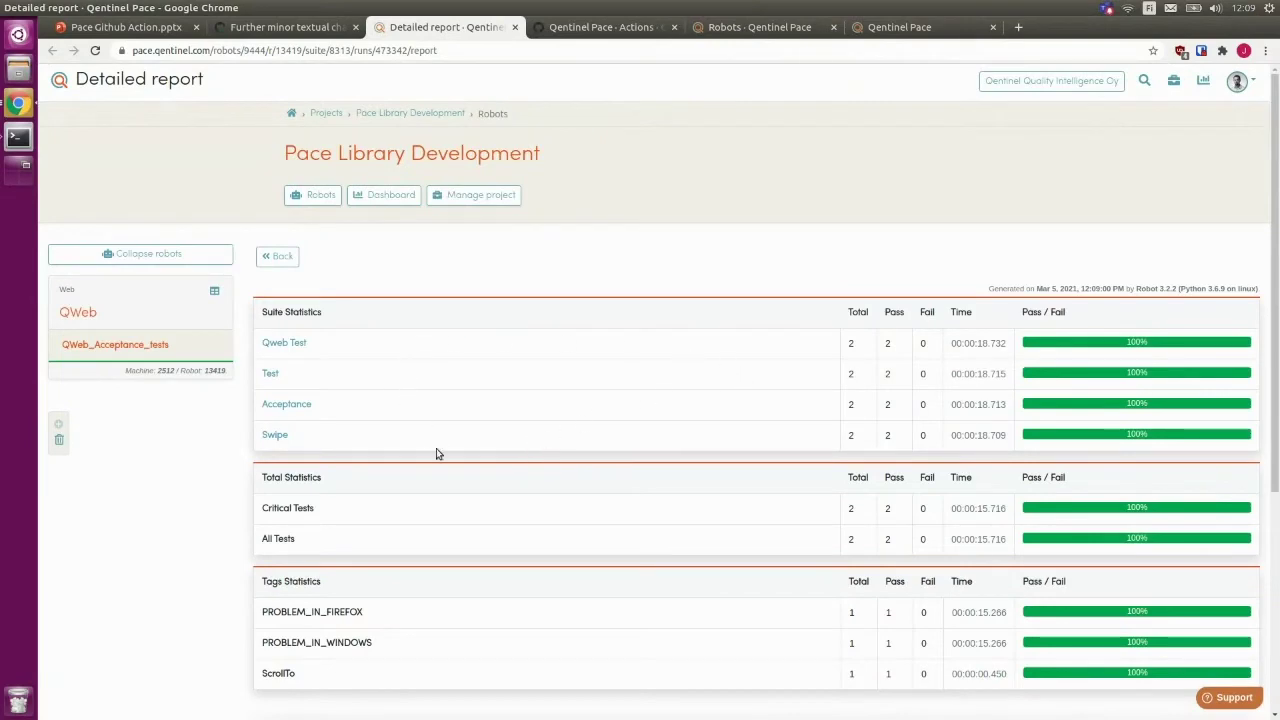
{"action": "scroll", "coordinate": [520, 571], "scroll_direction": "down", "scroll_amount": 3}
{"action": "scroll", "coordinate": [520, 571], "scroll_direction": "up", "scroll_amount": 3}
{"action": "left_click", "coordinate": [292, 30]}
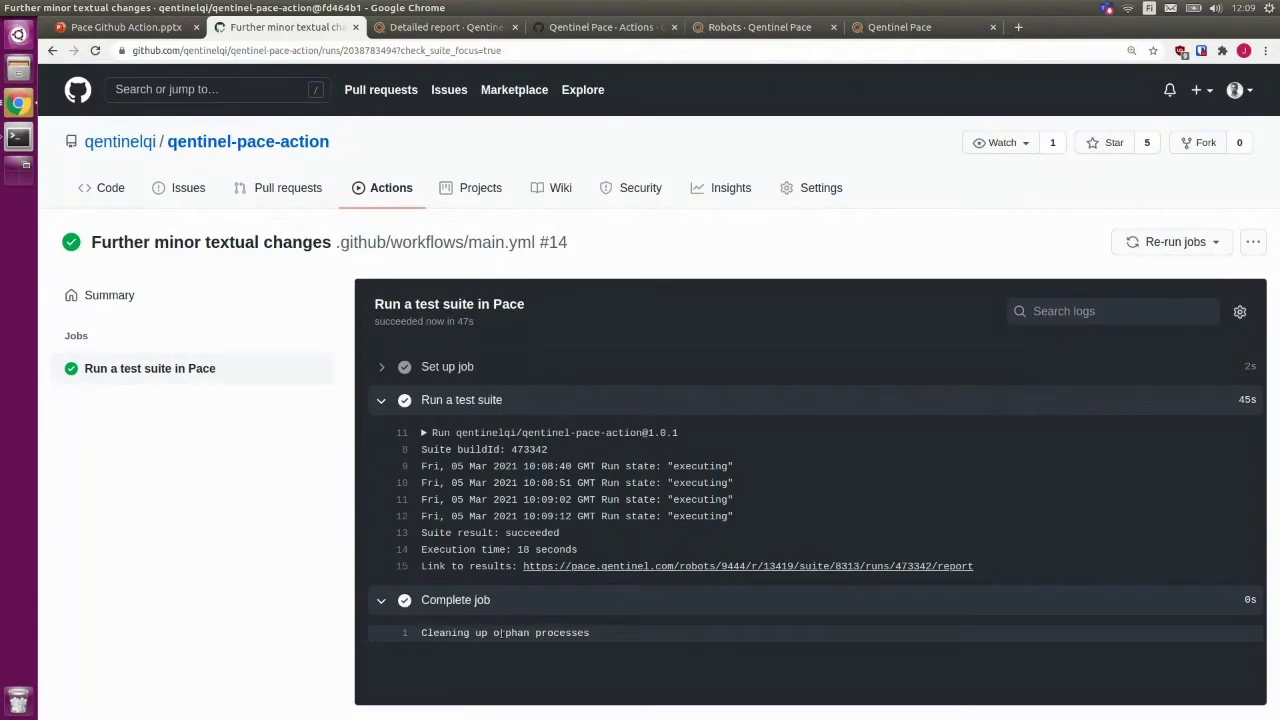
{"action": "left_click", "coordinate": [381, 600]}
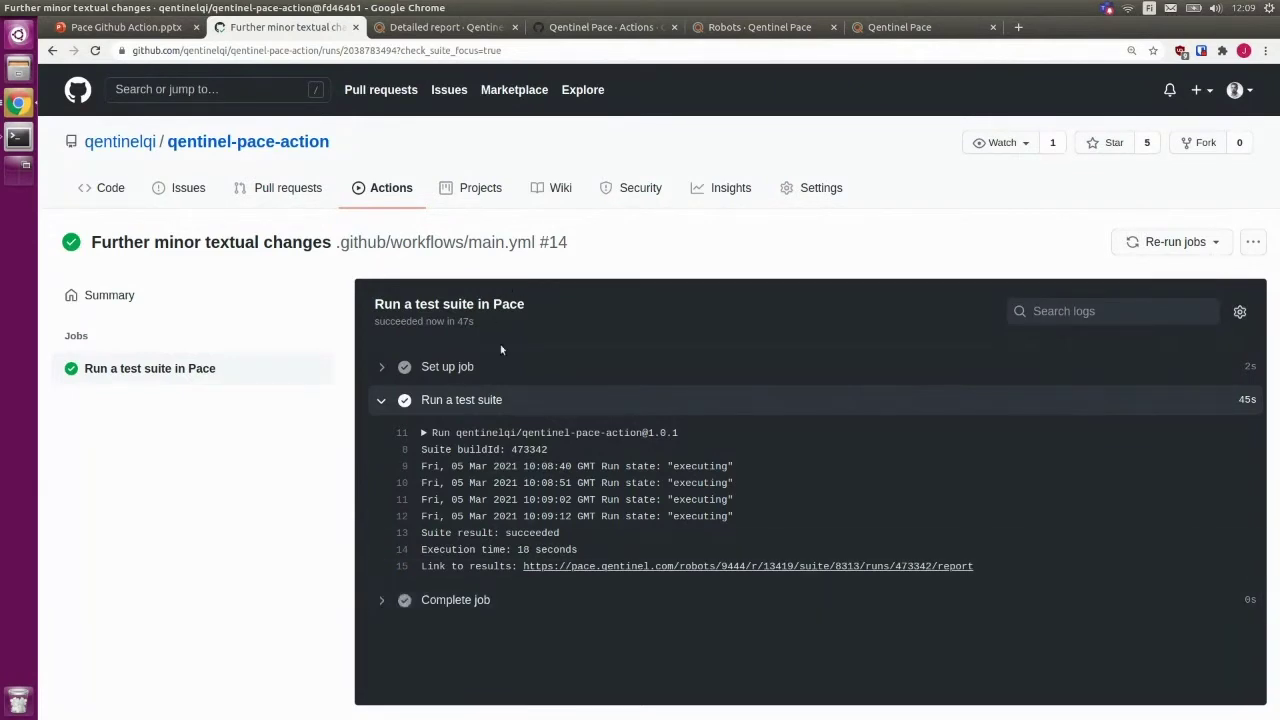
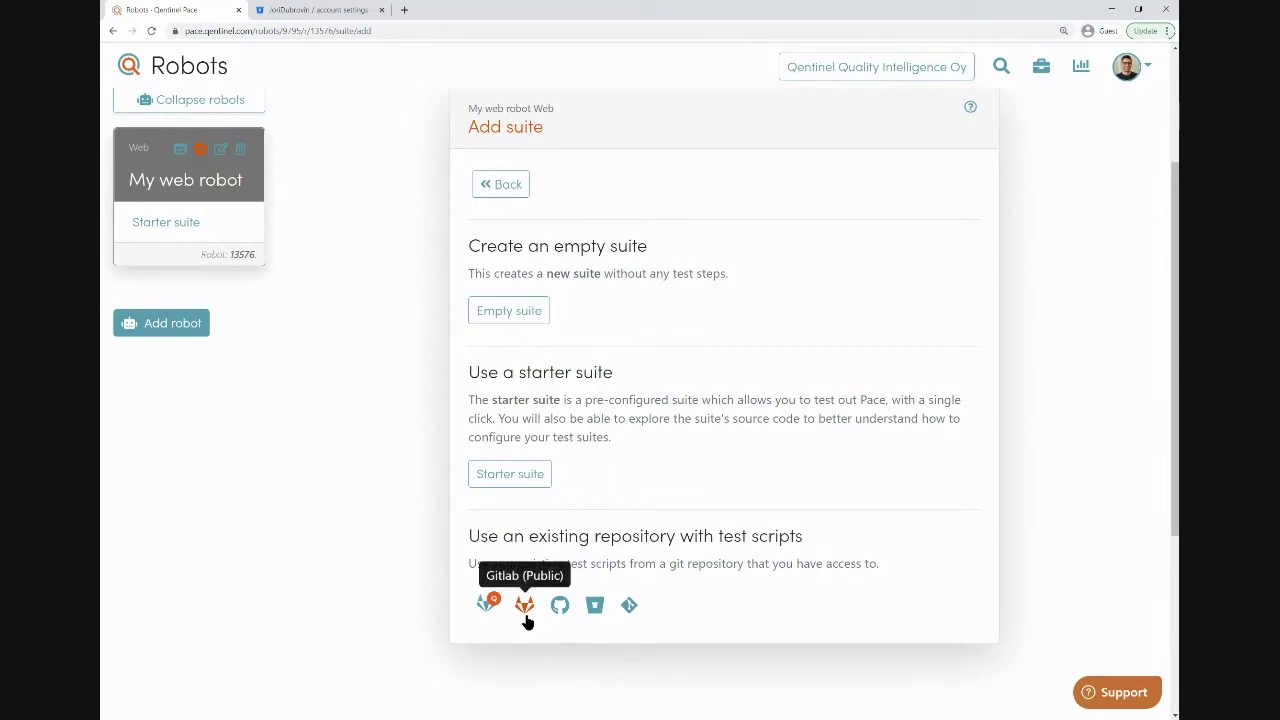
Choose Bitbucket as the repository source and enter the Bitbucket username plus a colon as credentials.
{"action": "left_click", "coordinate": [593, 606]}
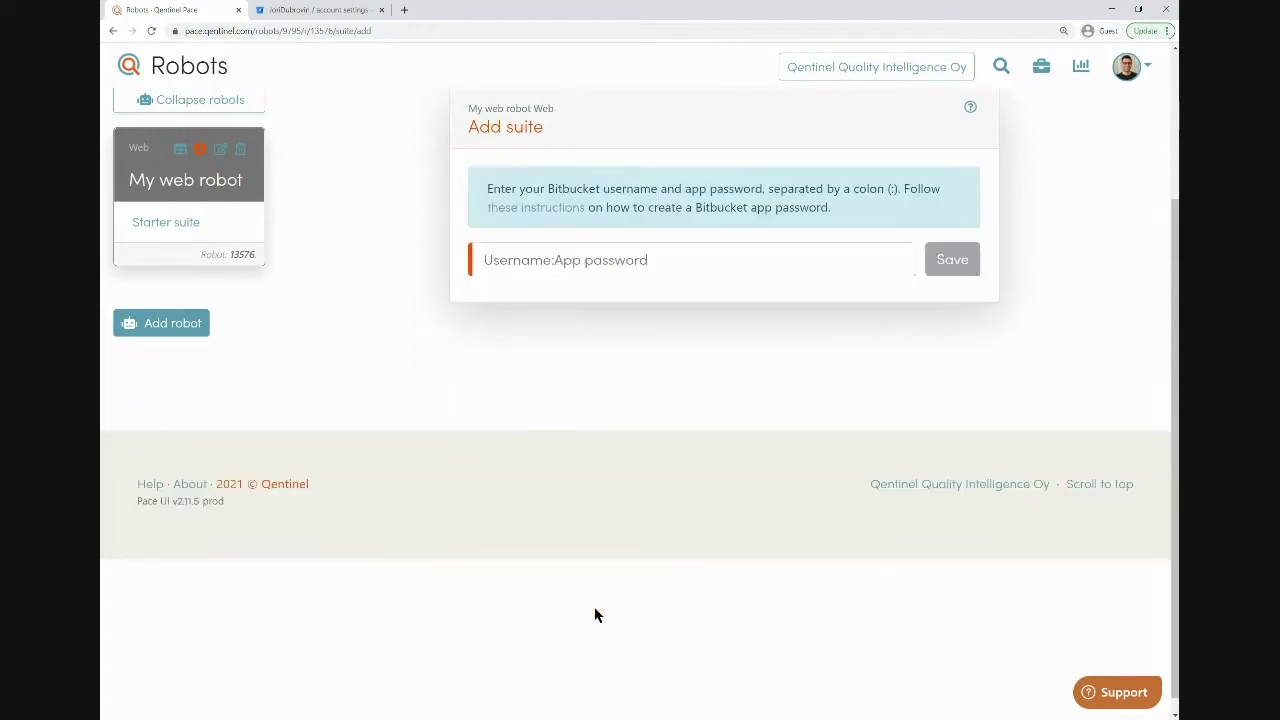
{"action": "scroll", "coordinate": [620, 477], "scroll_direction": "up", "scroll_amount": 1}
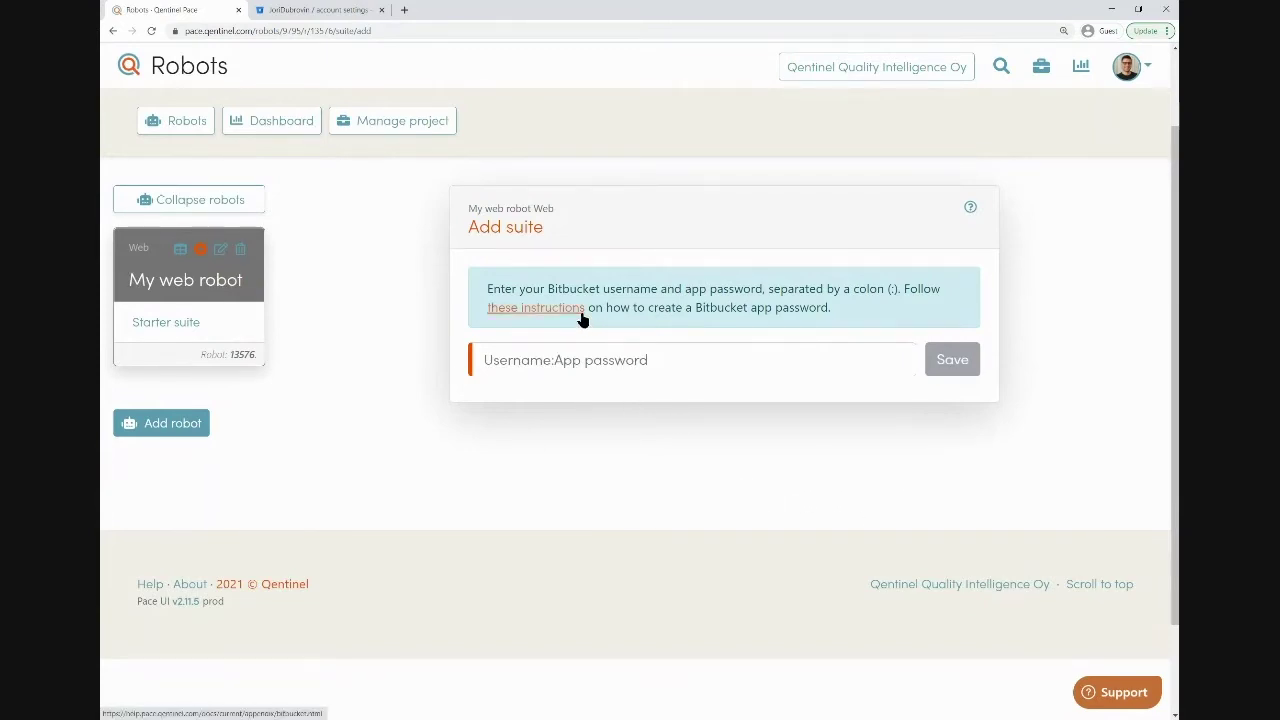
{"action": "left_click", "coordinate": [526, 361]}
{"action": "type", "text": "JoriDubrovin"}
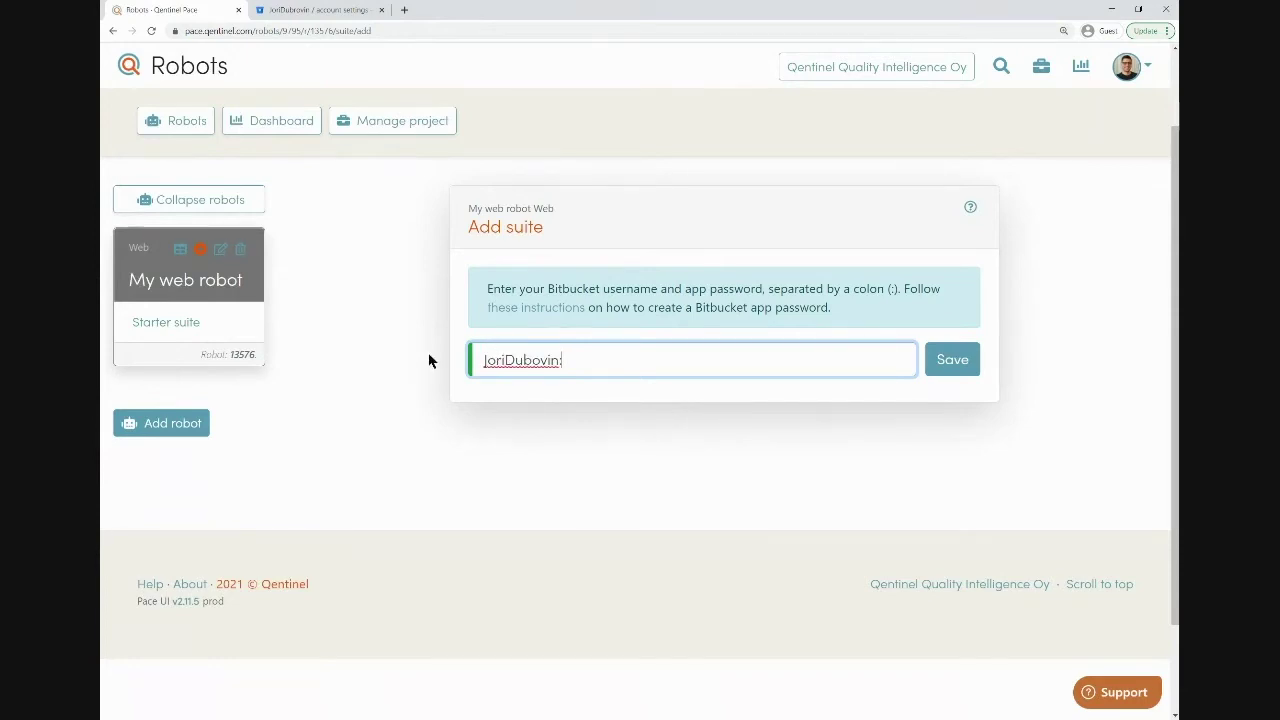
{"action": "type", "text": ":"}
Go to Bitbucket's App passwords settings and begin creating a new app password.
{"action": "left_click", "coordinate": [316, 11]}
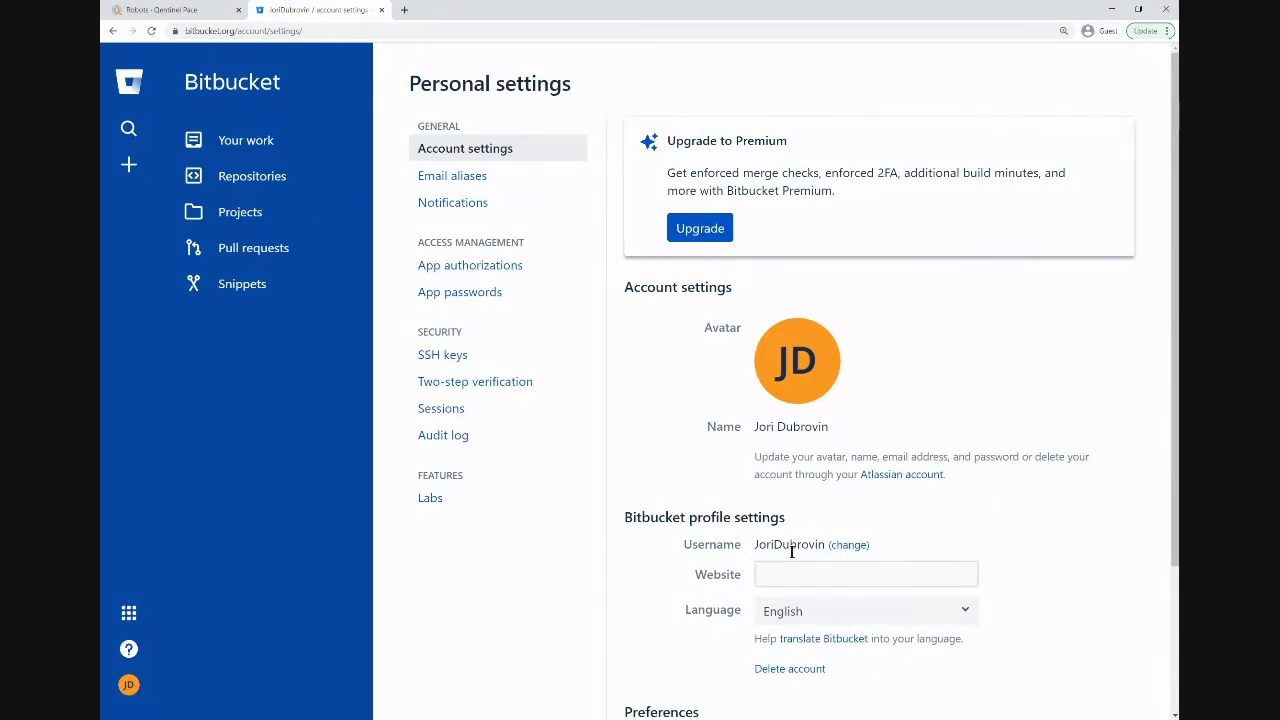
{"action": "left_click", "coordinate": [495, 300]}
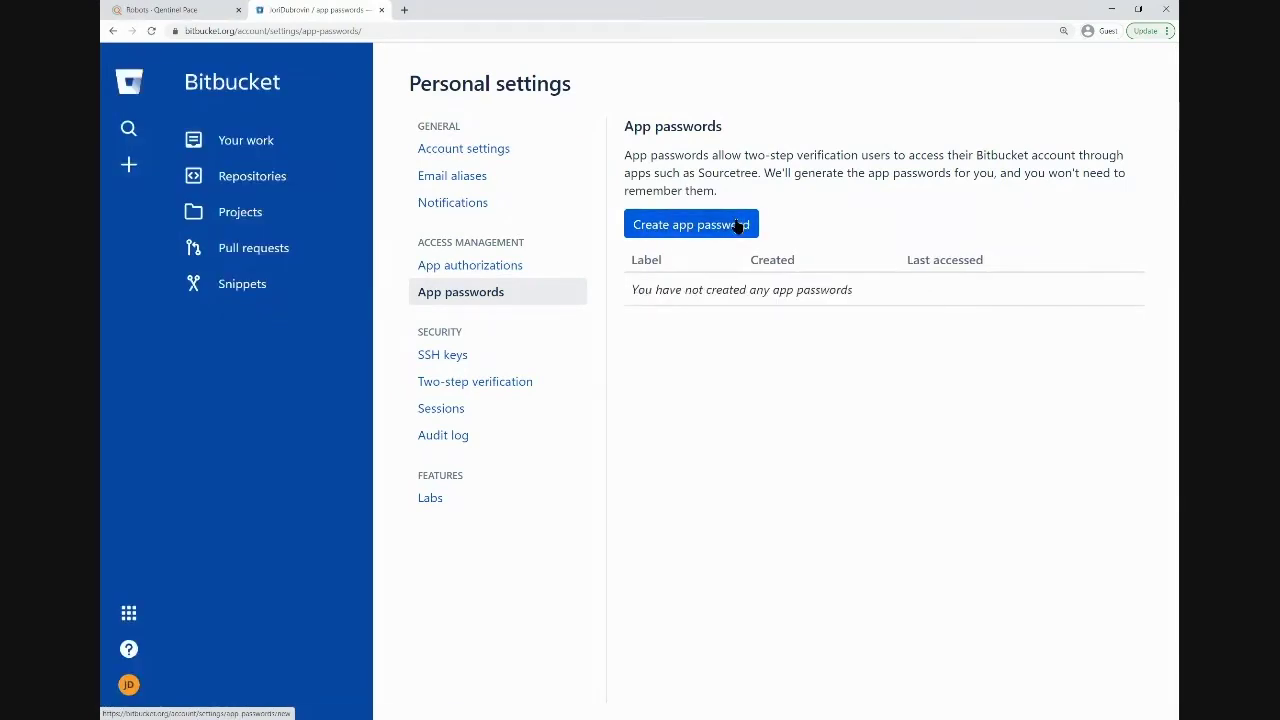
{"action": "left_click", "coordinate": [738, 225]}
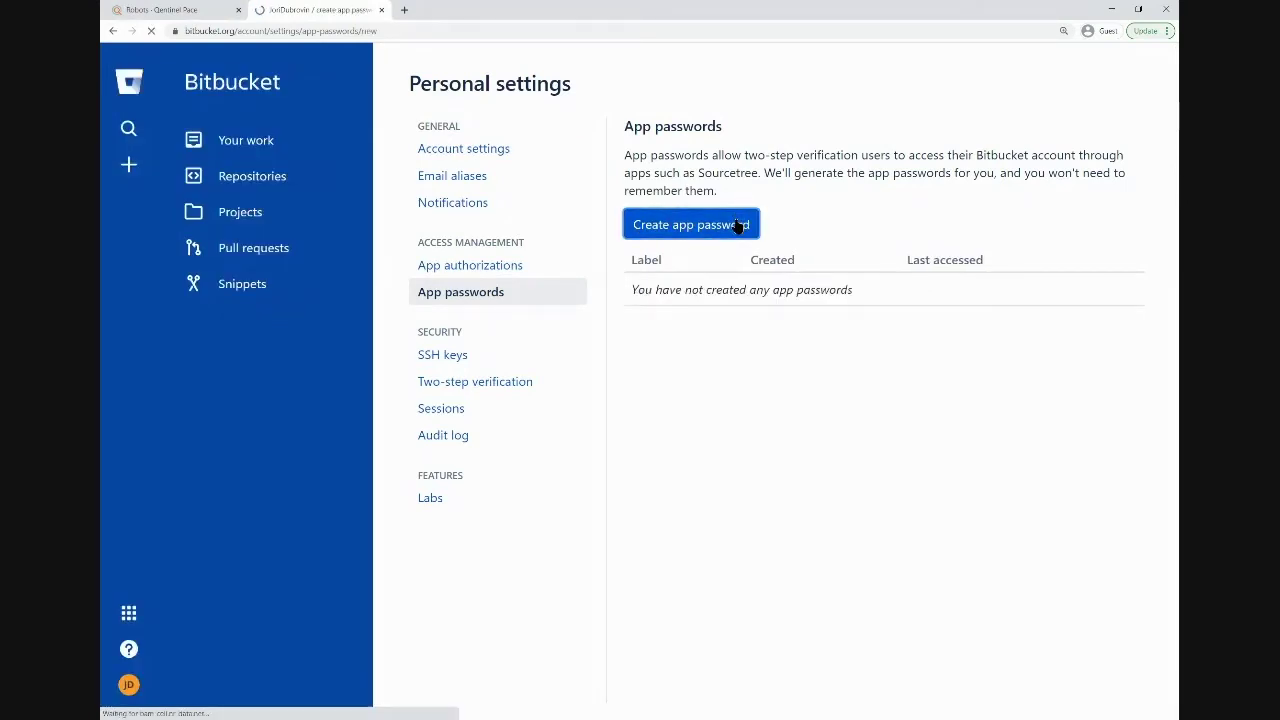
Label the app password 'Qentinel Pace' and grant Account Read and Repositories Read permissions.
{"action": "left_click", "coordinate": [838, 195]}
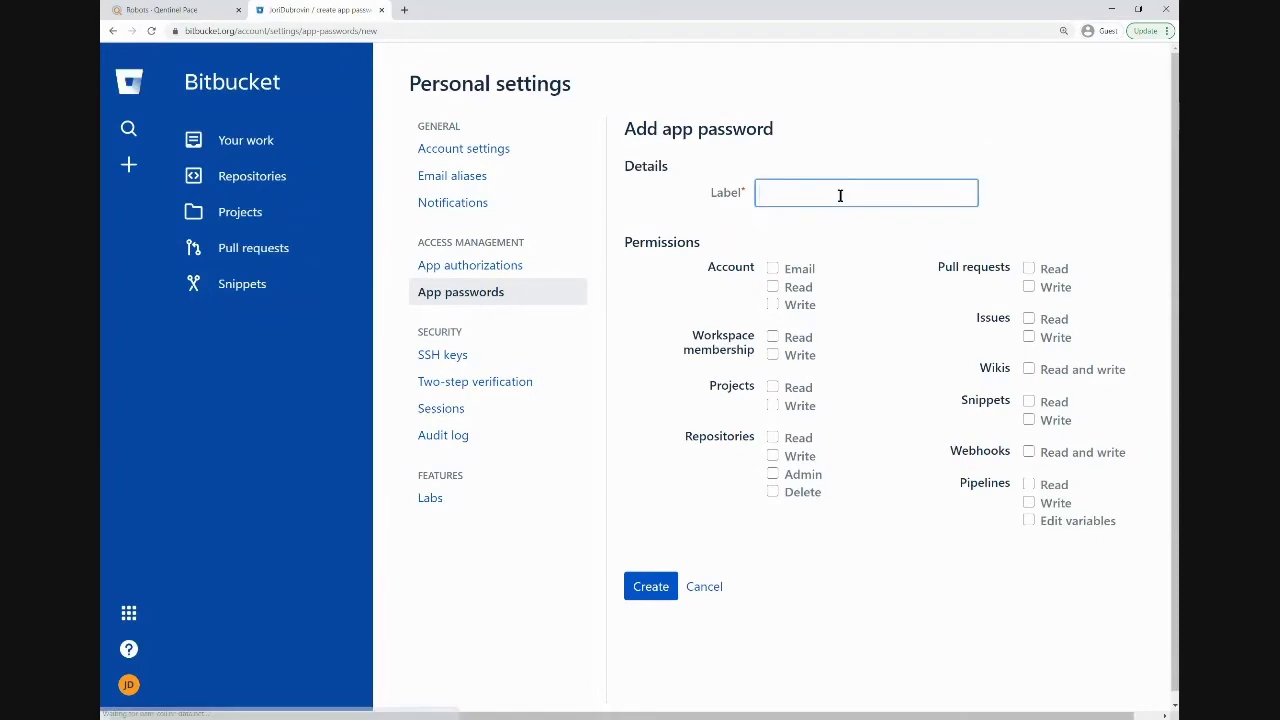
{"action": "type", "text": "Qentil"}
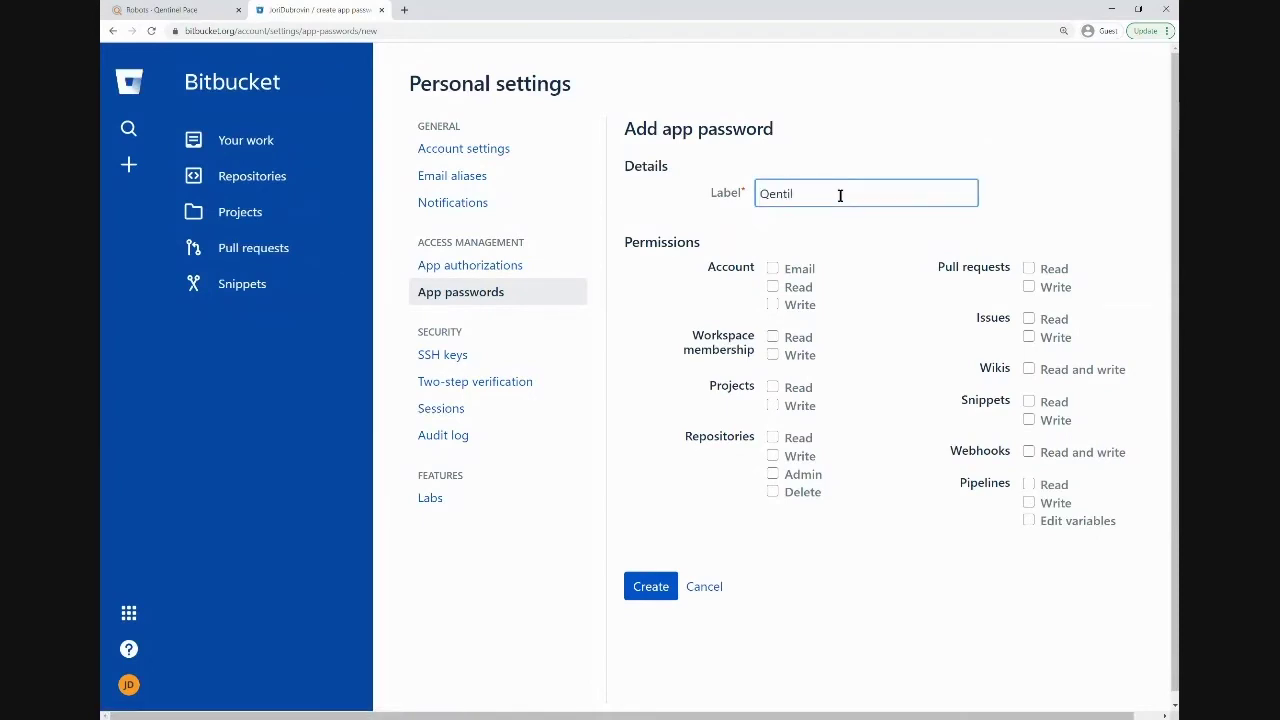
{"action": "key", "text": "BackSpace"}
{"action": "type", "text": "nel Pace"}
{"action": "left_click", "coordinate": [773, 289]}
{"action": "left_click", "coordinate": [773, 289]}
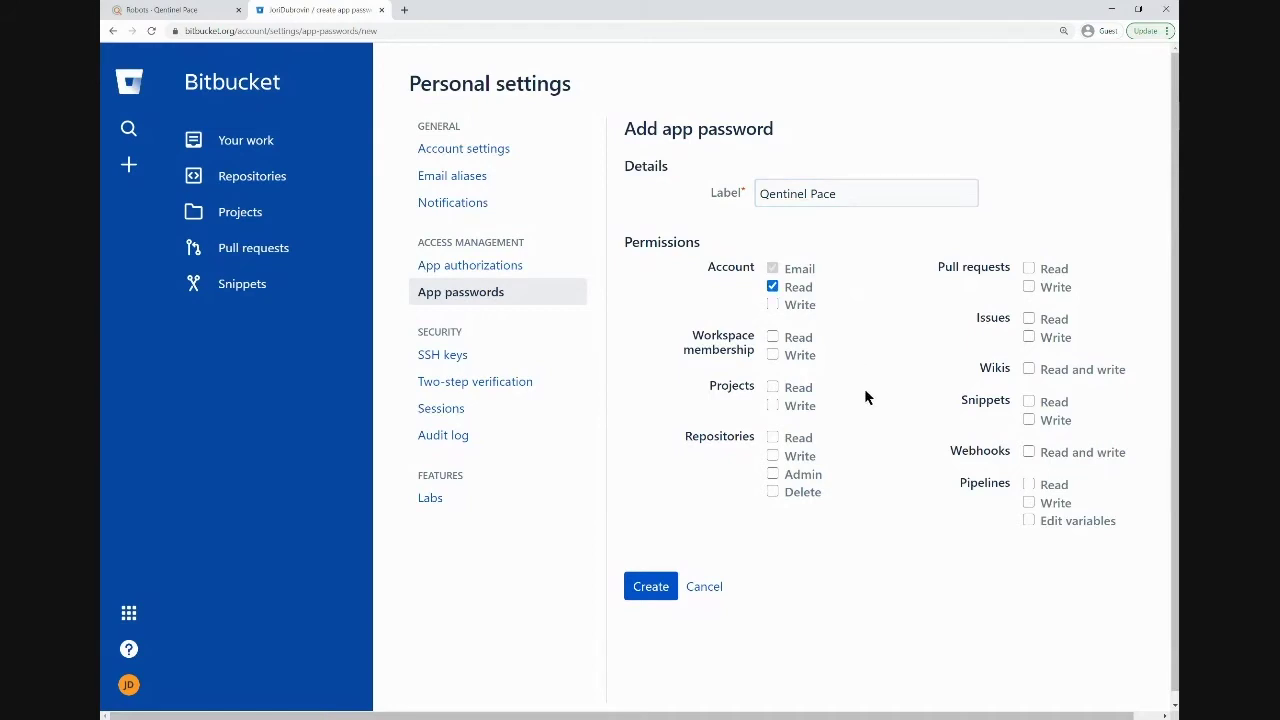
{"action": "left_click", "coordinate": [773, 457]}
Create the Qentinel Pace app password, copy the generated password, and close the dialog.
{"action": "left_click", "coordinate": [643, 588]}
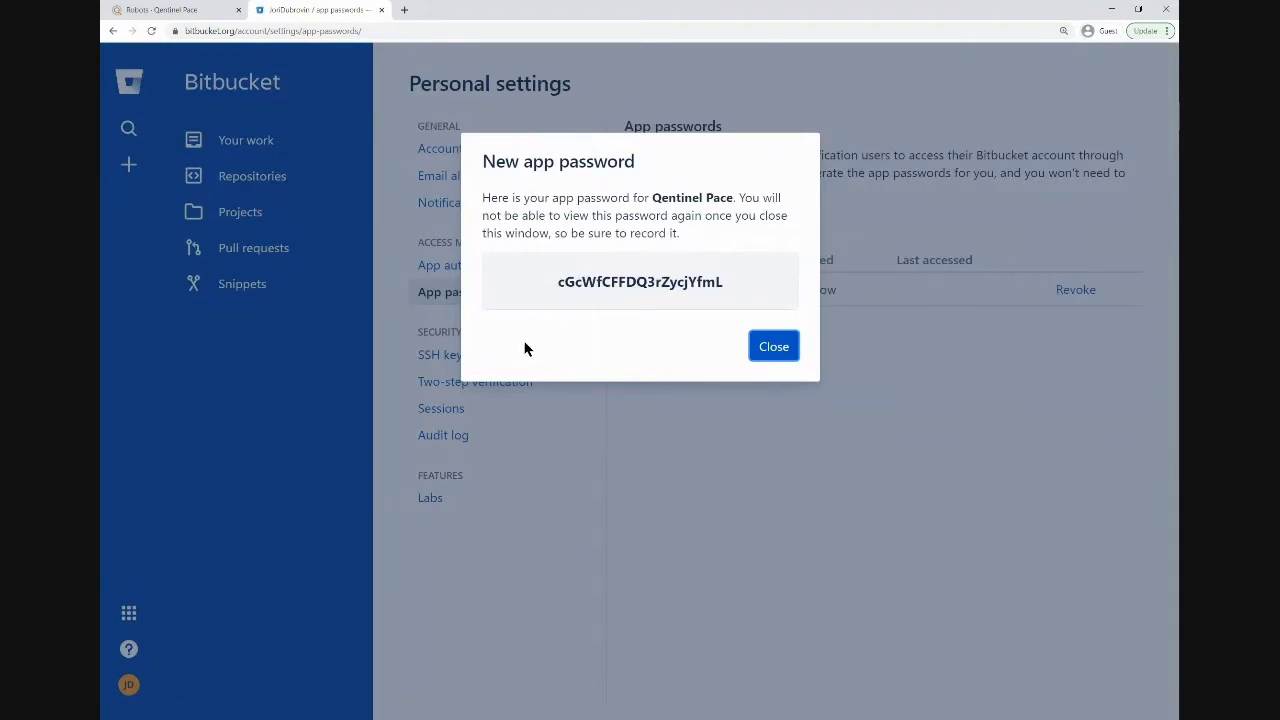
{"action": "left_click_drag", "start_coordinate": [557, 284], "coordinate": [737, 295]}
{"action": "key", "text": "ctrl+c"}
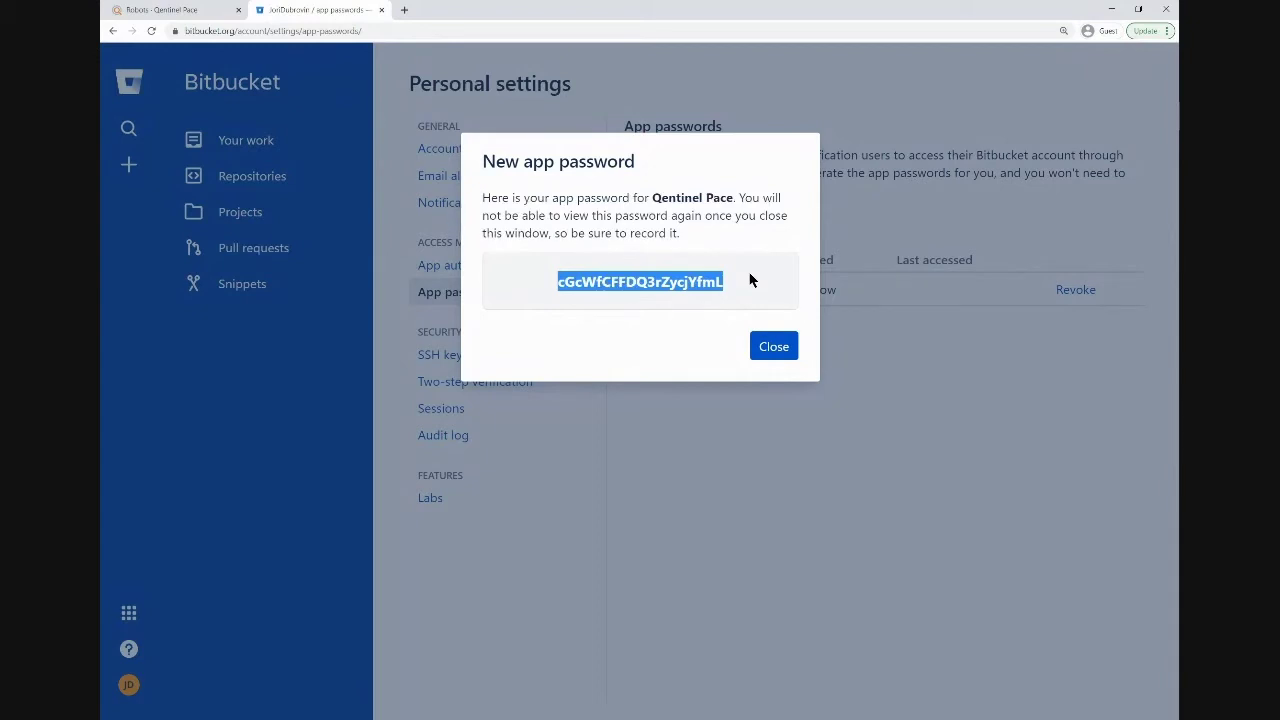
{"action": "right_click", "coordinate": [751, 280]}
{"action": "left_click", "coordinate": [765, 283]}
{"action": "left_click", "coordinate": [774, 350]}
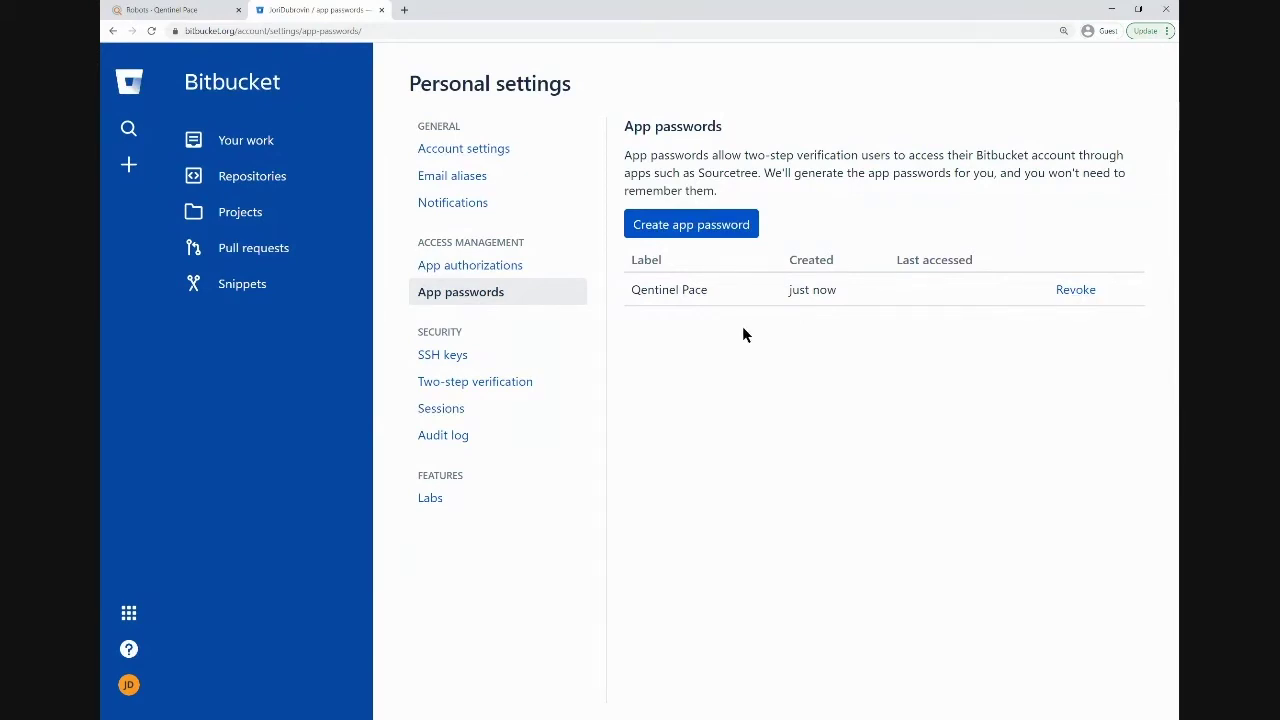
Paste the app password after the username in Pace and save the Bitbucket credentials.
{"action": "left_click", "coordinate": [186, 12]}
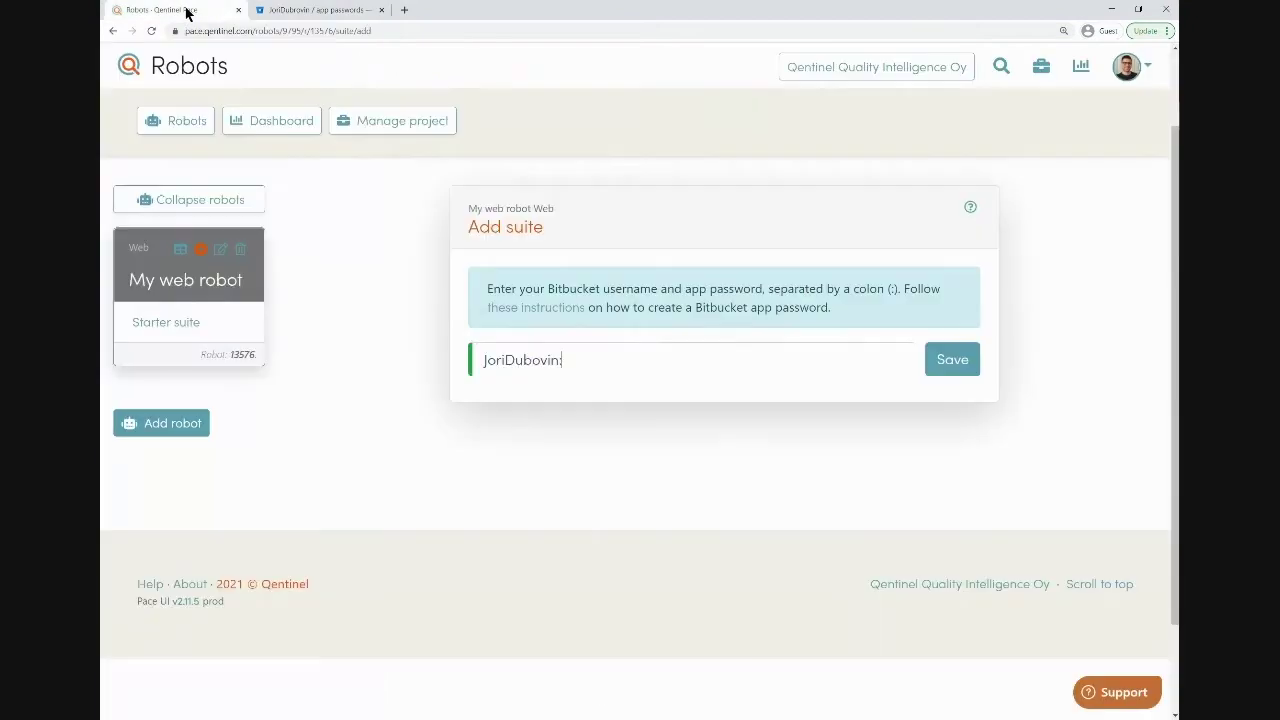
{"action": "right_click", "coordinate": [631, 366]}
{"action": "left_click", "coordinate": [690, 457]}
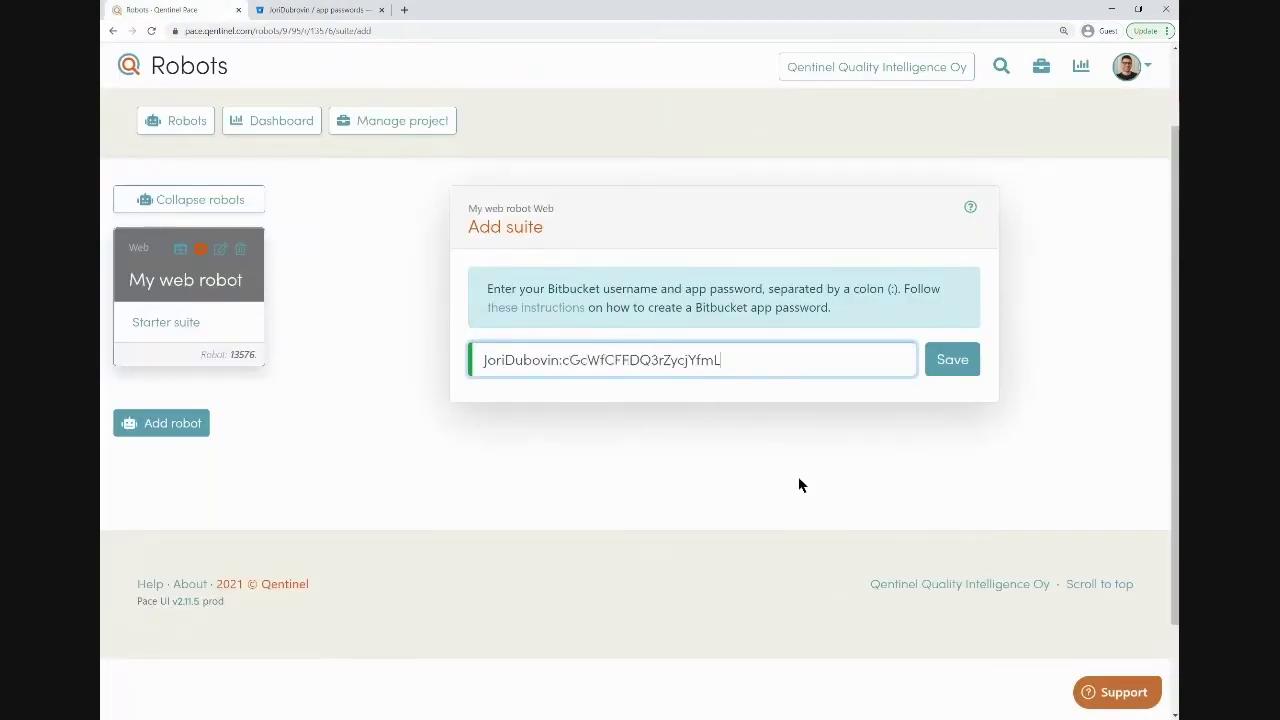
{"action": "left_click", "coordinate": [940, 367]}
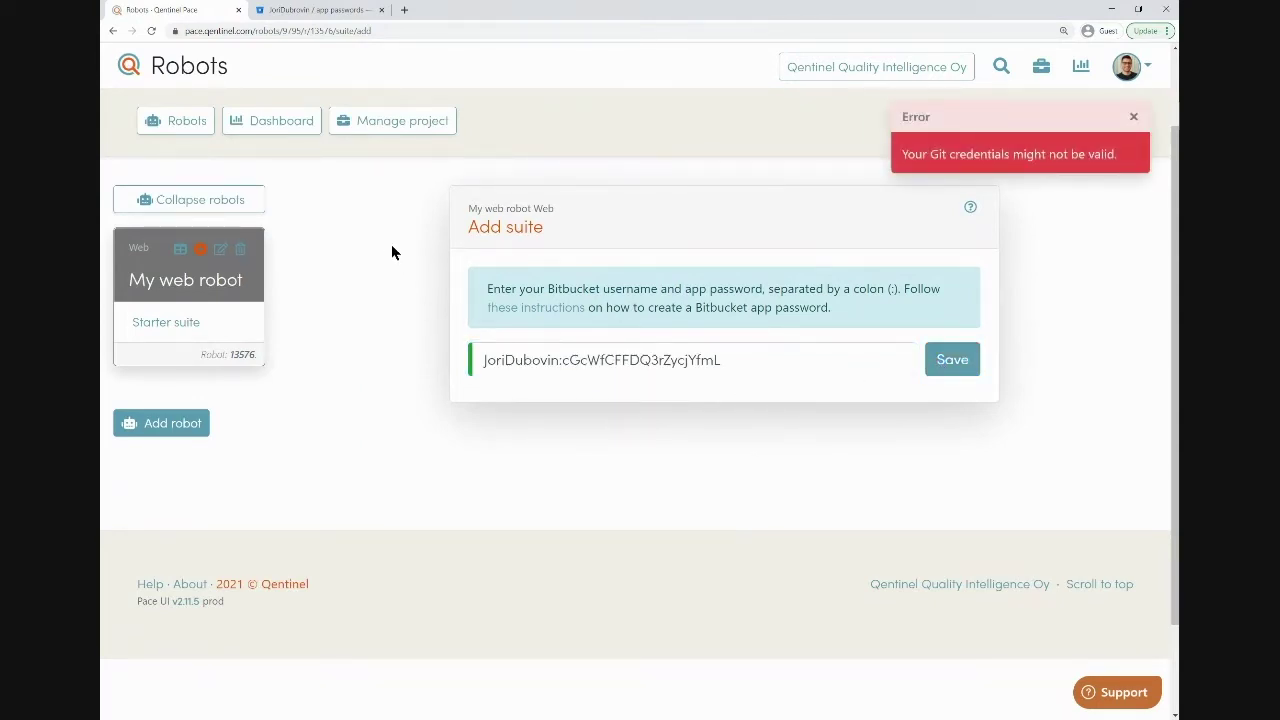
Compare Pace's invalid Git credentials warning with Bitbucket's app passwords list.
{"action": "left_click", "coordinate": [301, 11]}
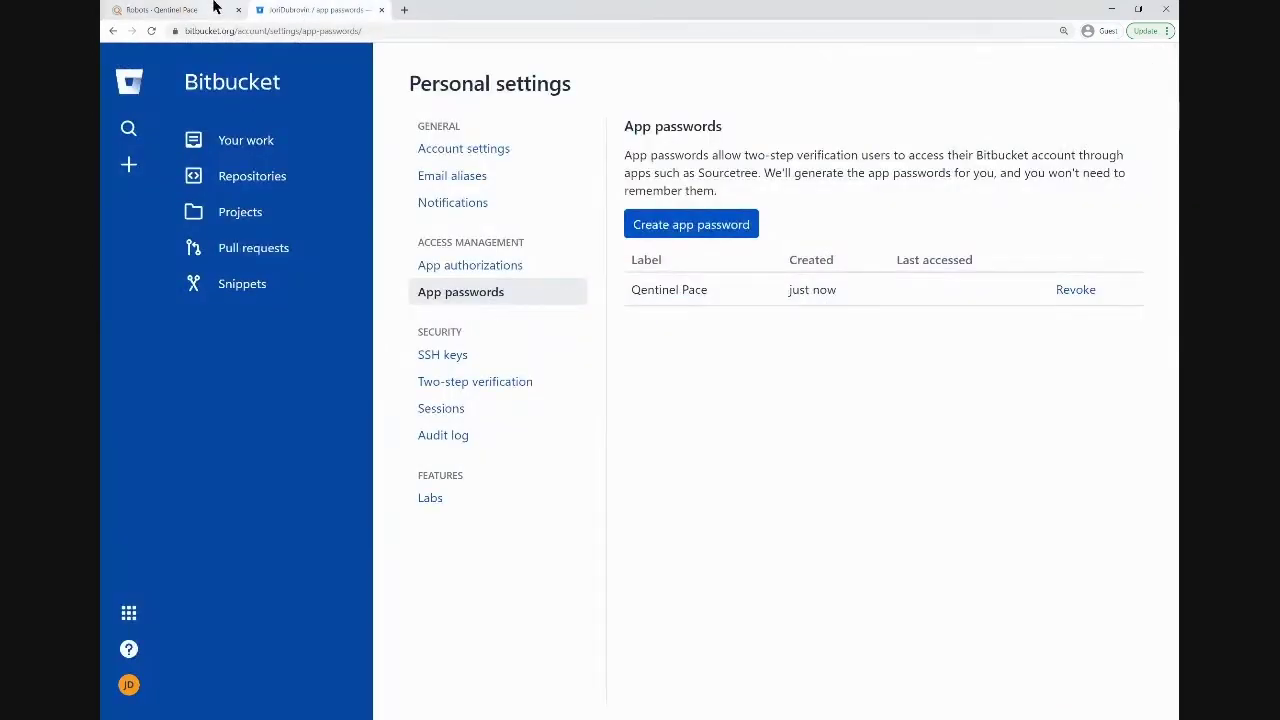
{"action": "left_click", "coordinate": [214, 9]}
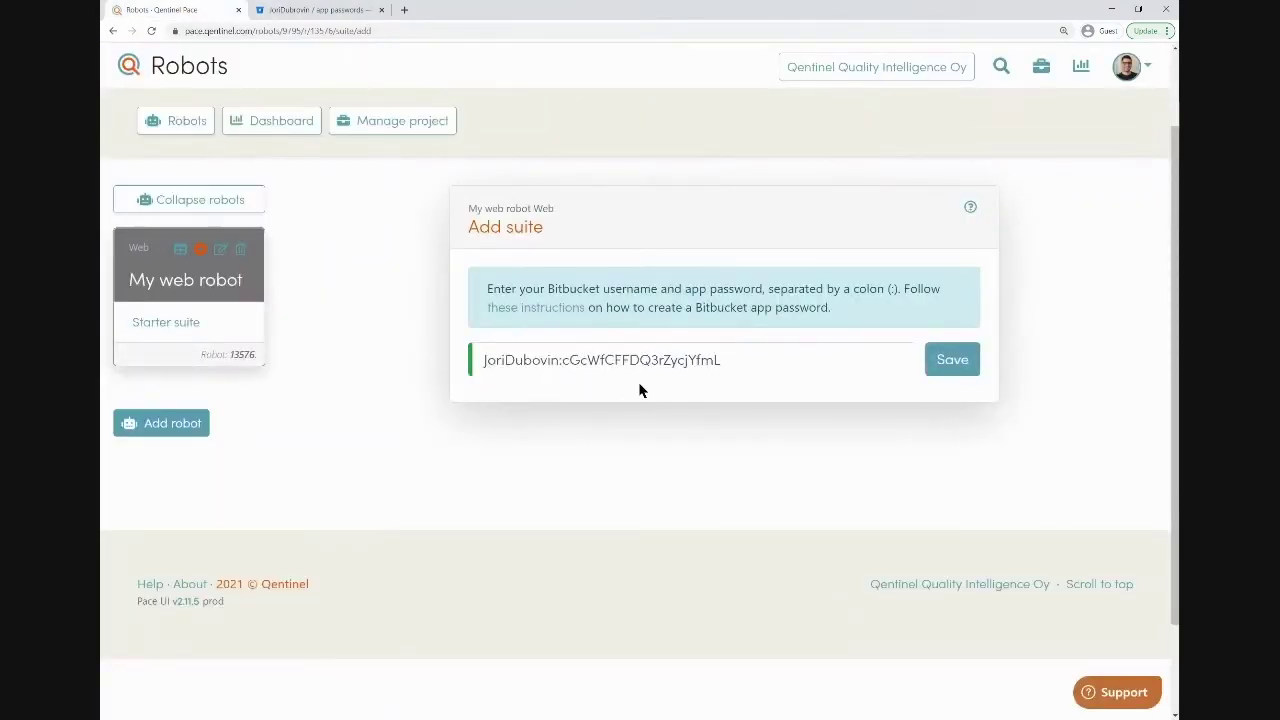
{"action": "left_click", "coordinate": [290, 11]}
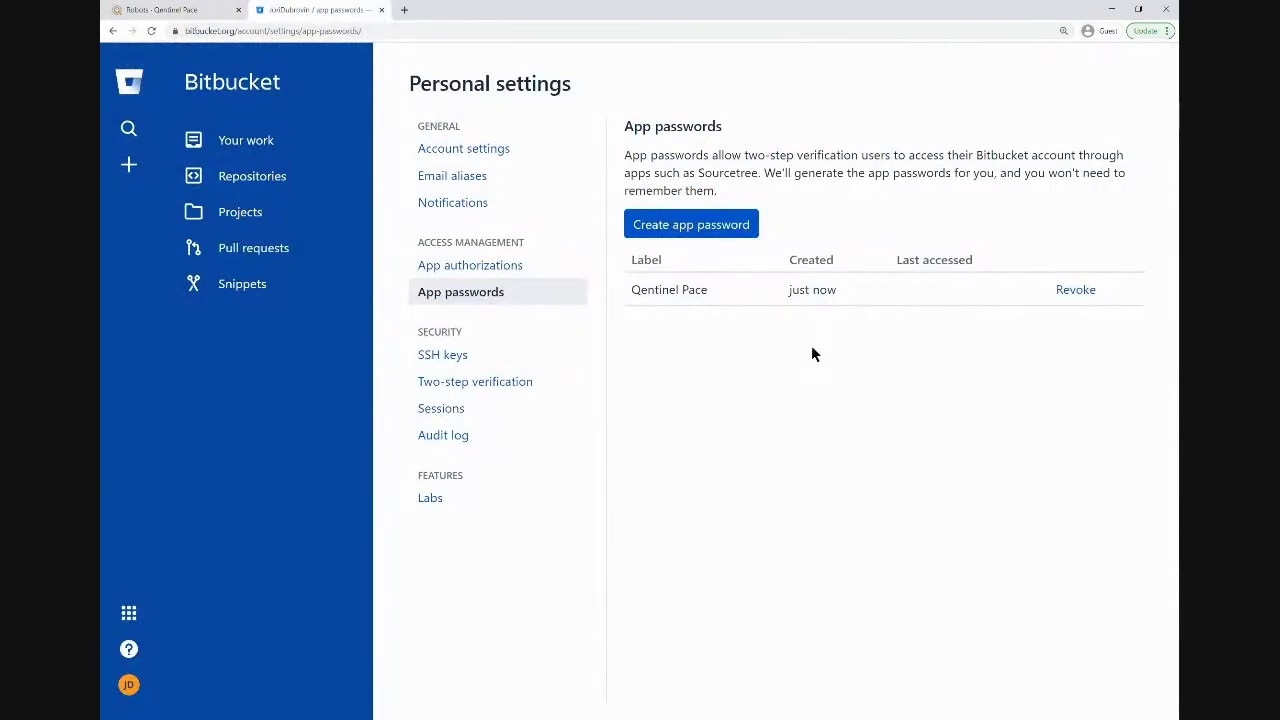
Revoke the Qentinel Pace app password and reset Pace's credentials field to just the username.
{"action": "left_click", "coordinate": [1084, 292]}
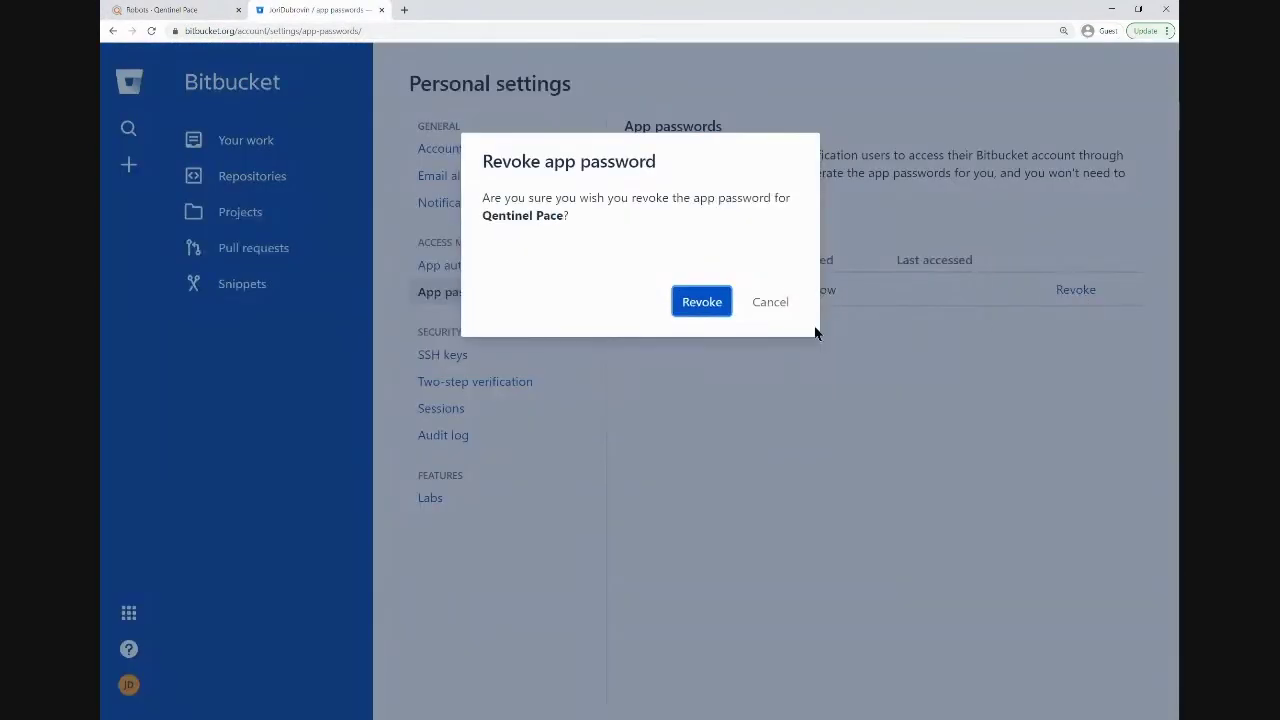
{"action": "left_click", "coordinate": [703, 303]}
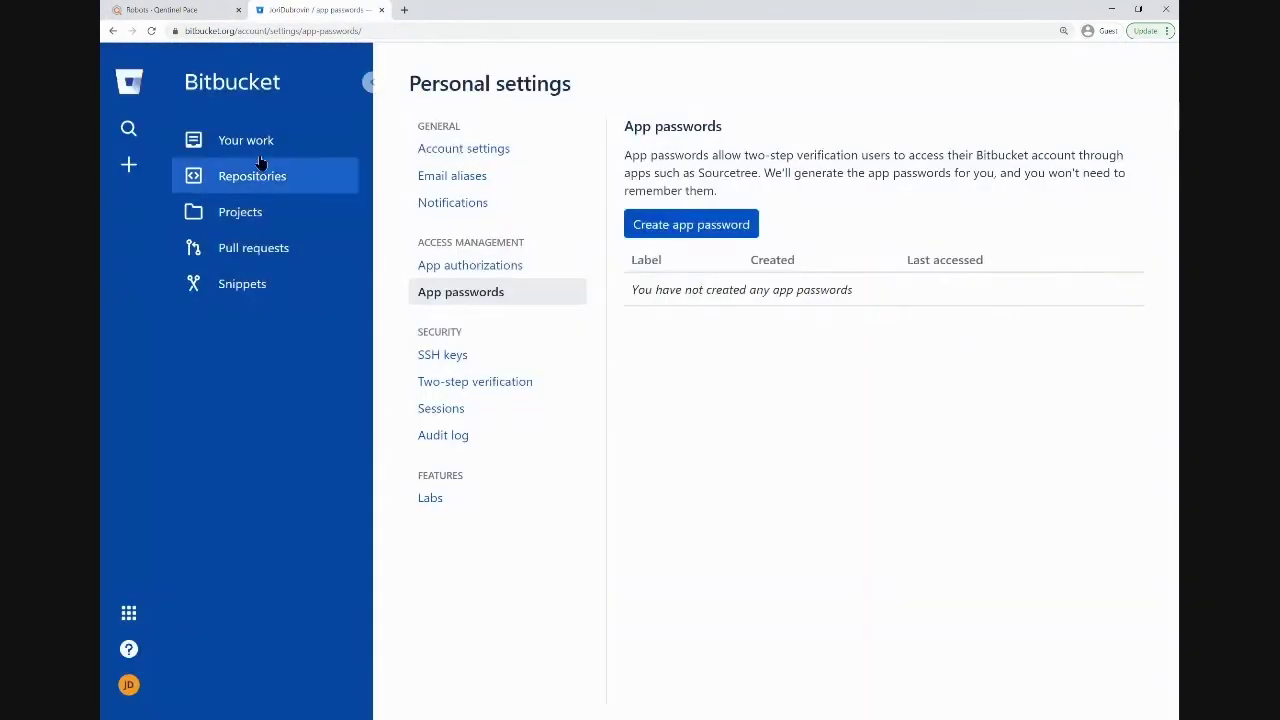
{"action": "left_click", "coordinate": [130, 10]}
{"action": "left_click_drag", "start_coordinate": [742, 355], "coordinate": [395, 372]}
{"action": "type", "text": "JoriDubrovin:"}
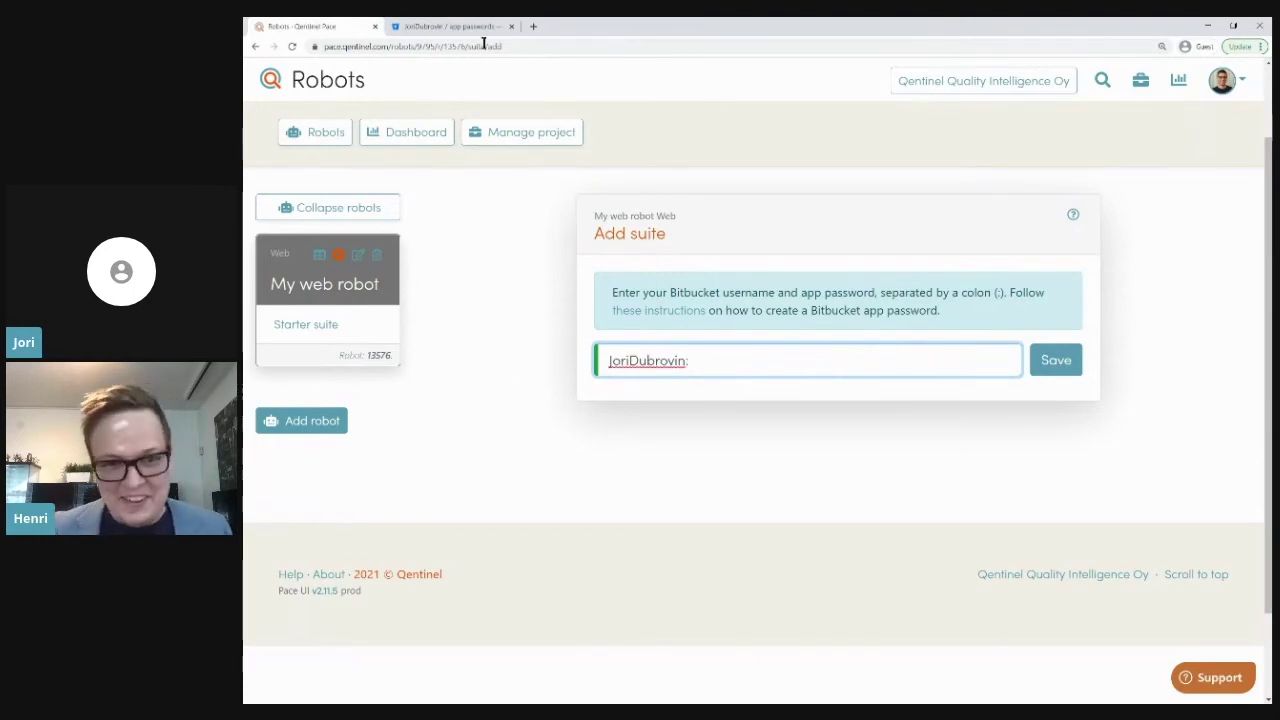
Create a new 'Qentinel Pace' app password with account read access and copy it.
{"action": "left_click", "coordinate": [451, 24]}
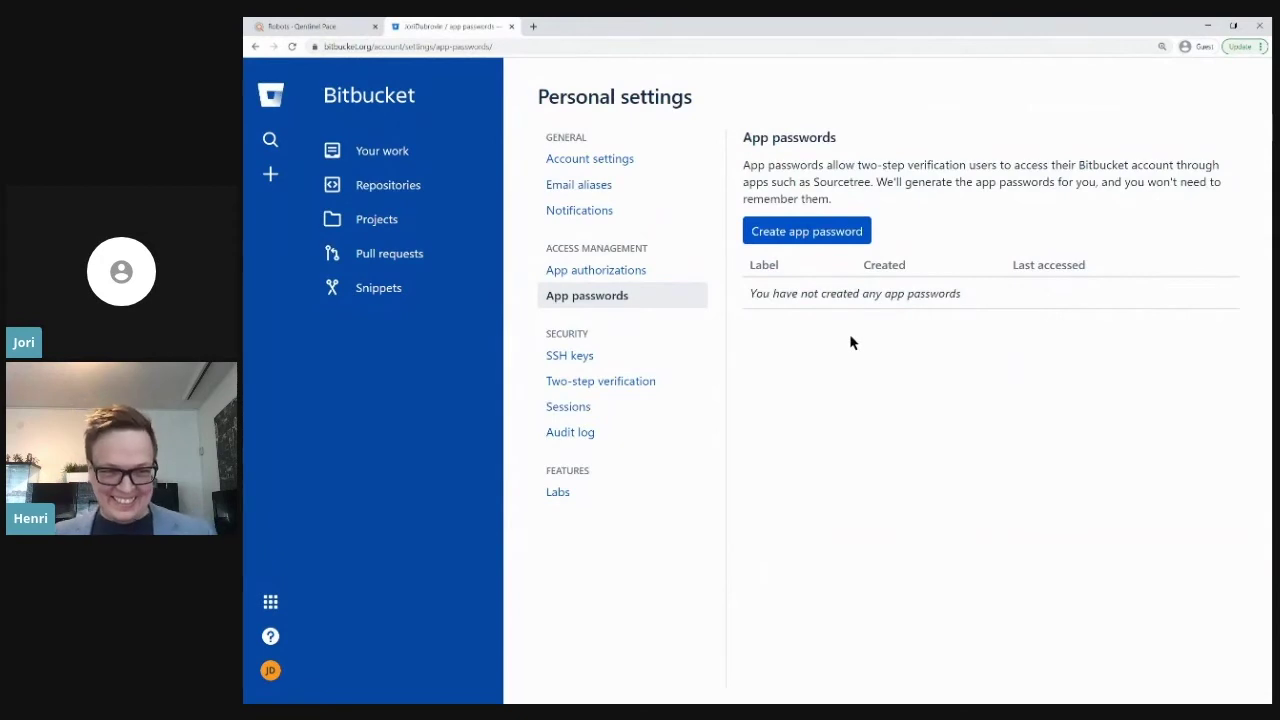
{"action": "left_click", "coordinate": [817, 234]}
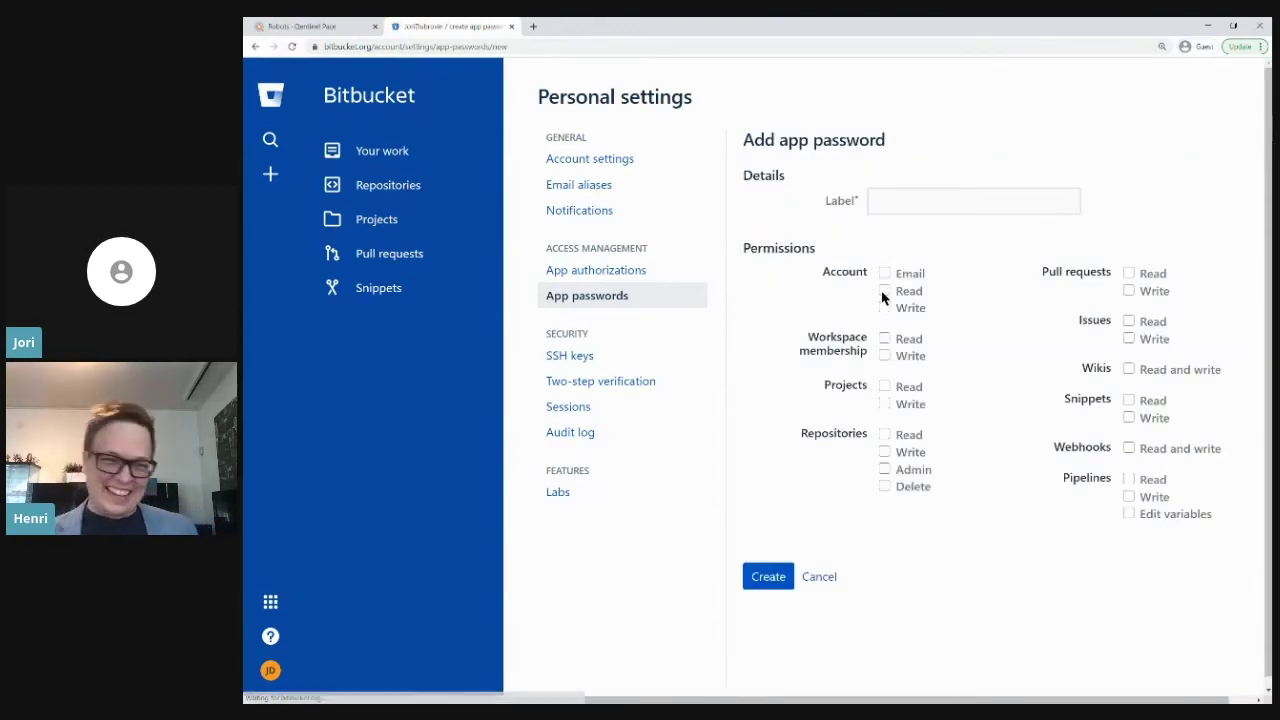
{"action": "left_click", "coordinate": [908, 203]}
{"action": "type", "text": "Qentinel Pace"}
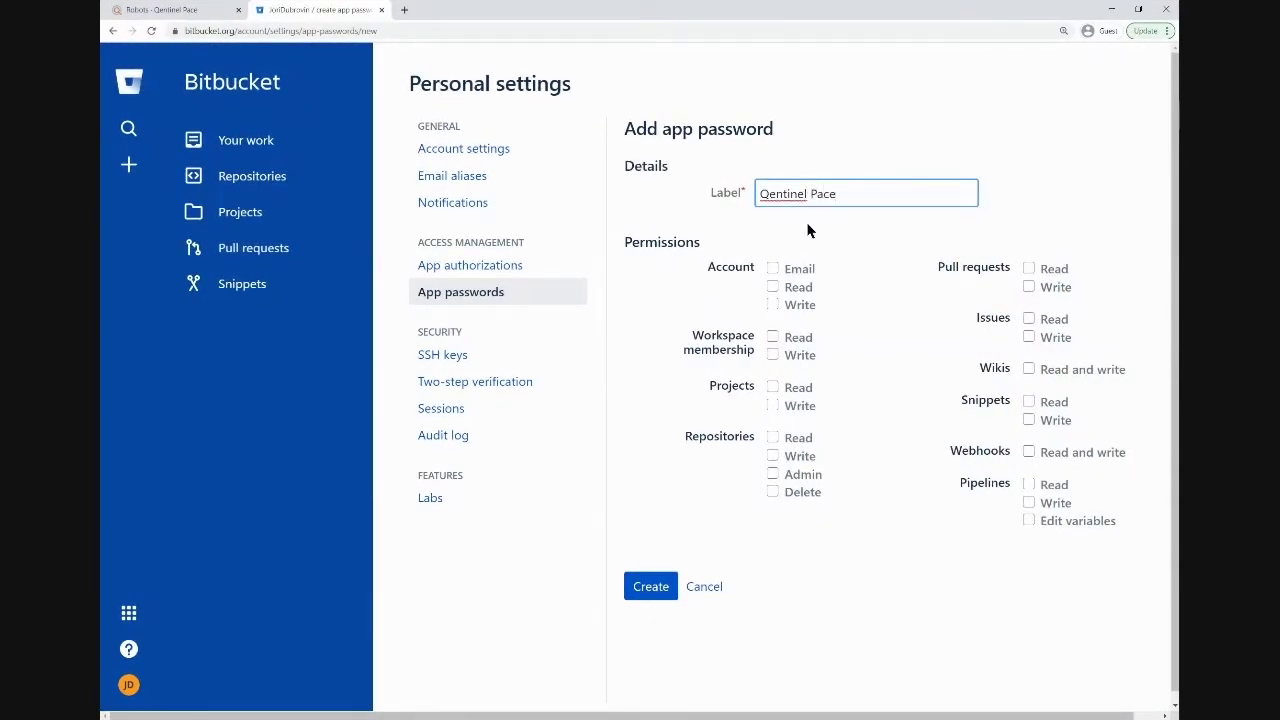
{"action": "left_click", "coordinate": [773, 287]}
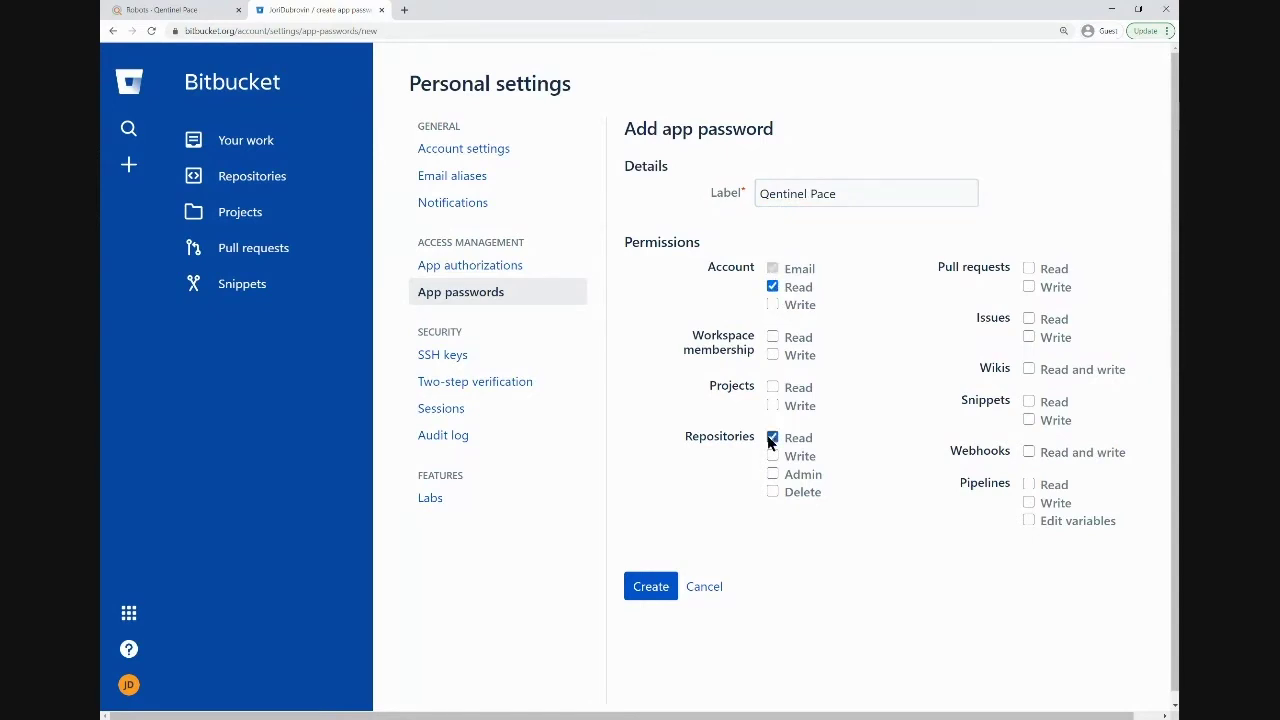
{"action": "left_click", "coordinate": [650, 587]}
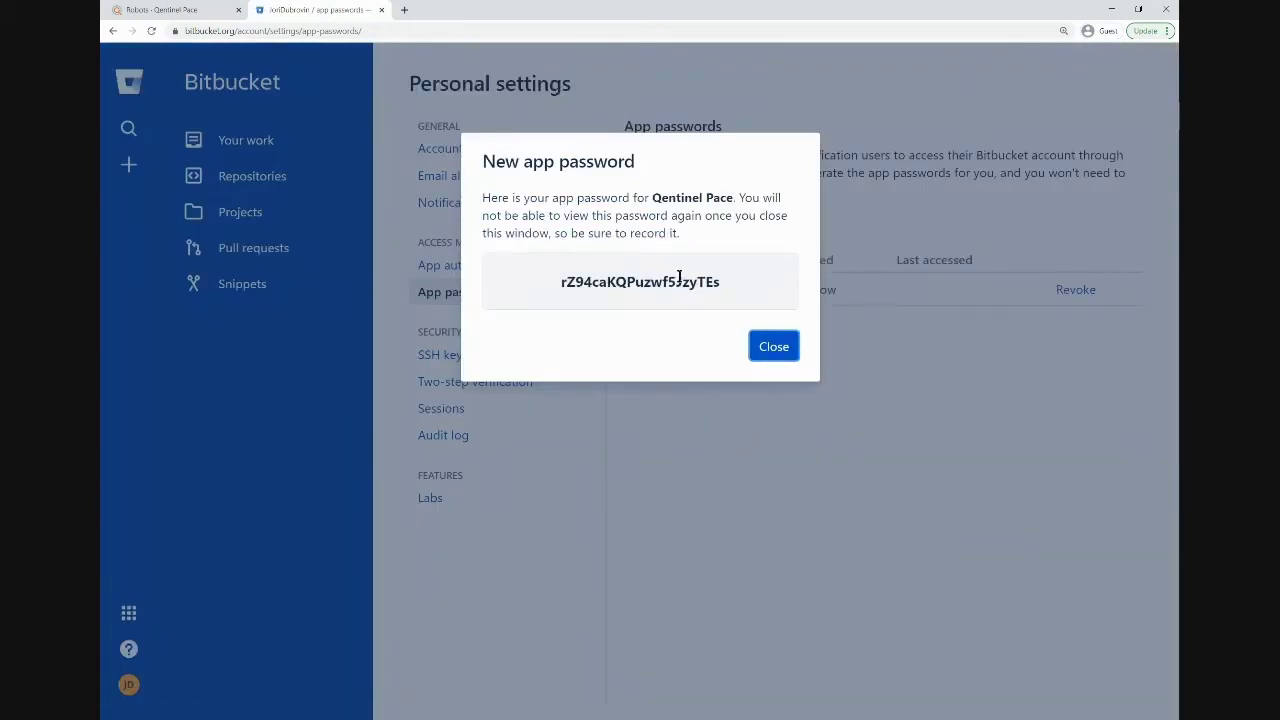
{"action": "double_click", "coordinate": [676, 282]}
{"action": "right_click", "coordinate": [676, 280]}
{"action": "left_click", "coordinate": [690, 287]}
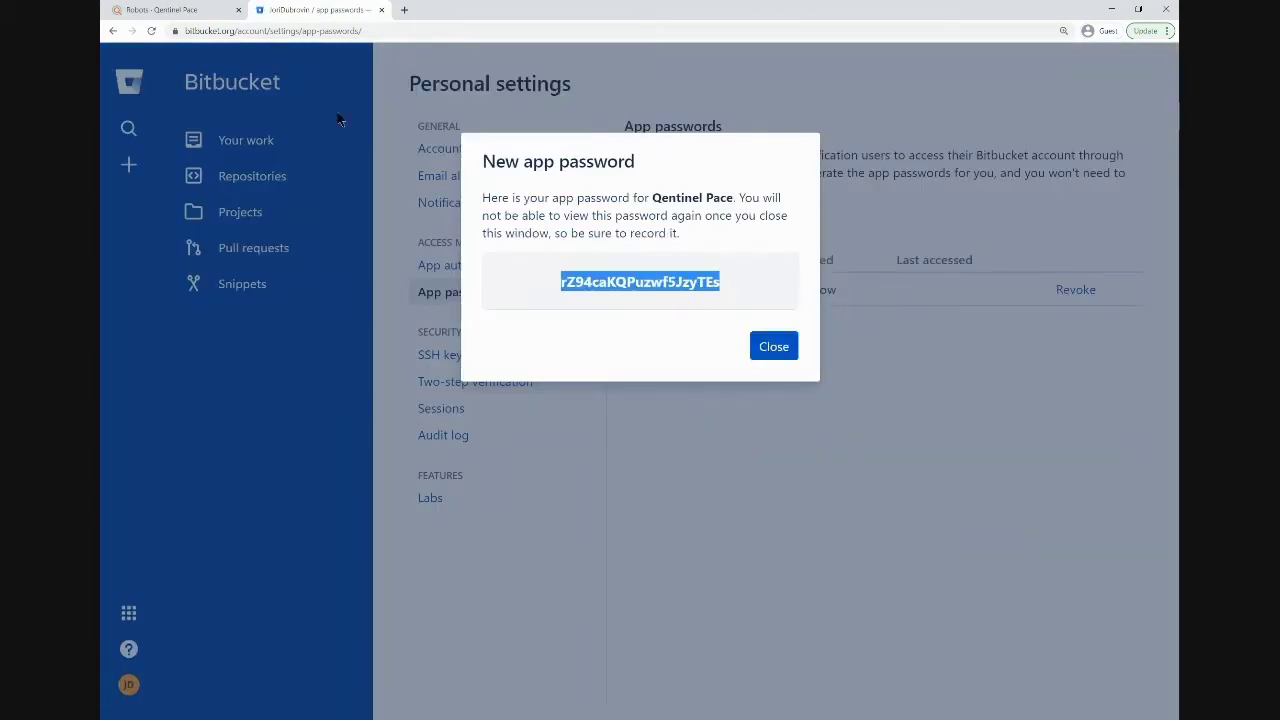
{"action": "left_click", "coordinate": [220, 10]}
Paste the new app password after the username and submit the Bitbucket credentials.
{"action": "right_click", "coordinate": [616, 364]}
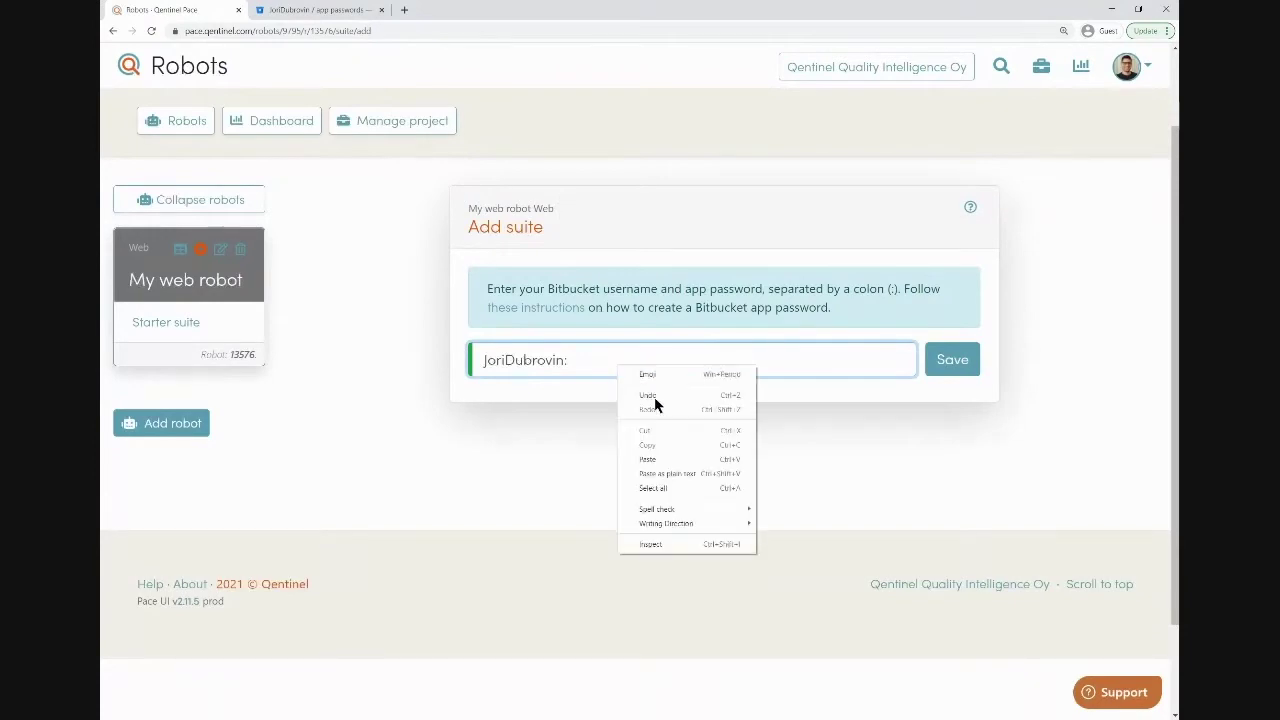
{"action": "left_click", "coordinate": [674, 460]}
{"action": "left_click", "coordinate": [940, 372]}
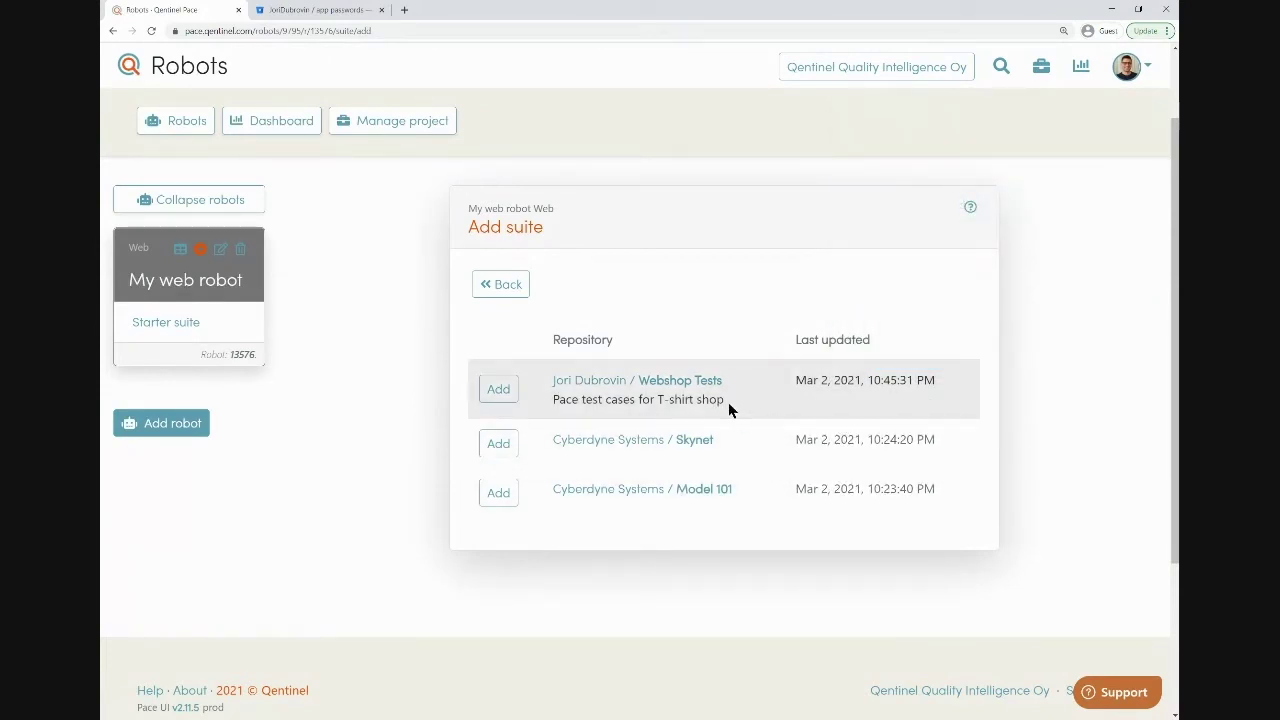
Add the Webshop Tests repository as a suite tracking the master branch and save it.
{"action": "left_click", "coordinate": [497, 390]}
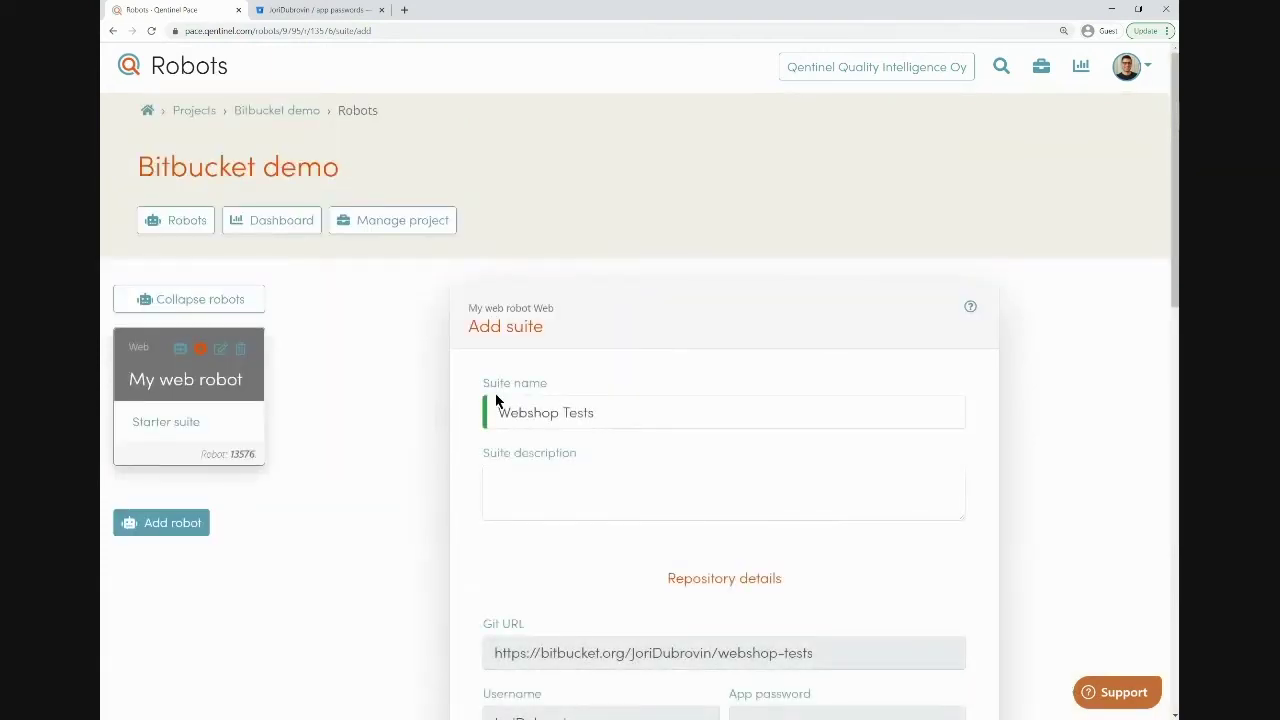
{"action": "scroll", "coordinate": [416, 442], "scroll_direction": "down", "scroll_amount": 1}
{"action": "scroll", "coordinate": [415, 450], "scroll_direction": "down", "scroll_amount": 3}
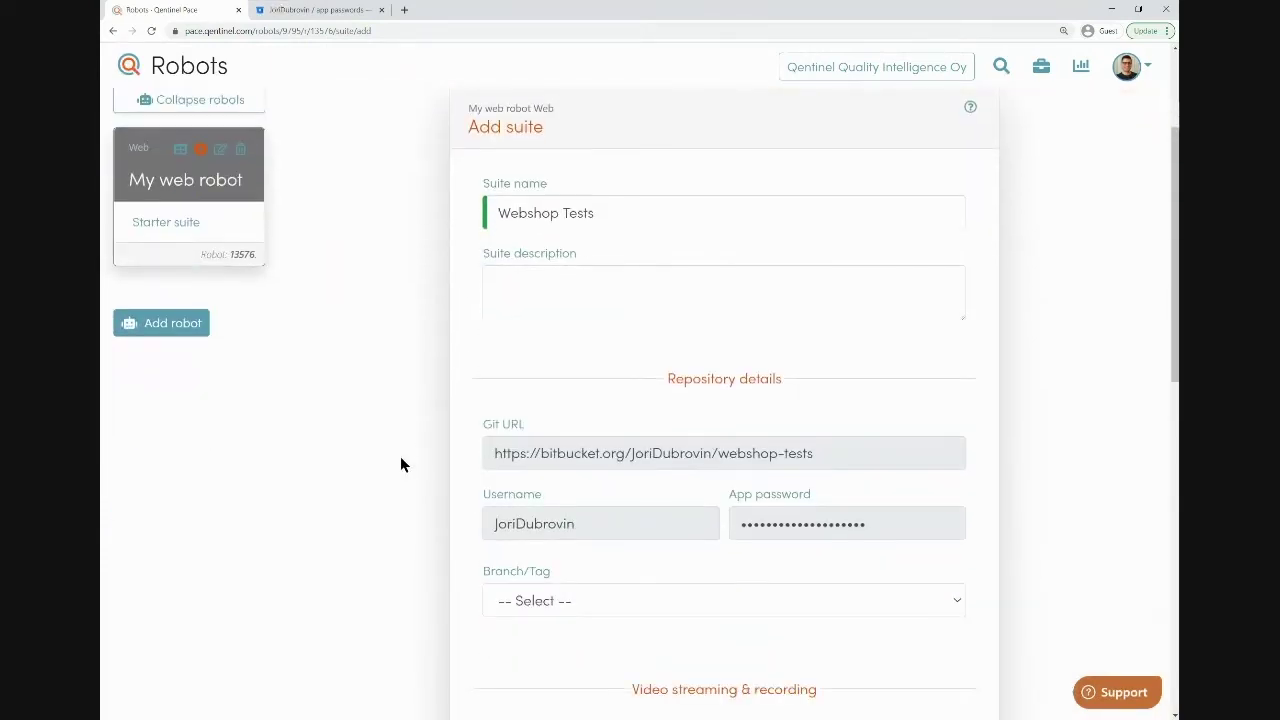
{"action": "left_click", "coordinate": [553, 402]}
{"action": "left_click", "coordinate": [534, 452]}
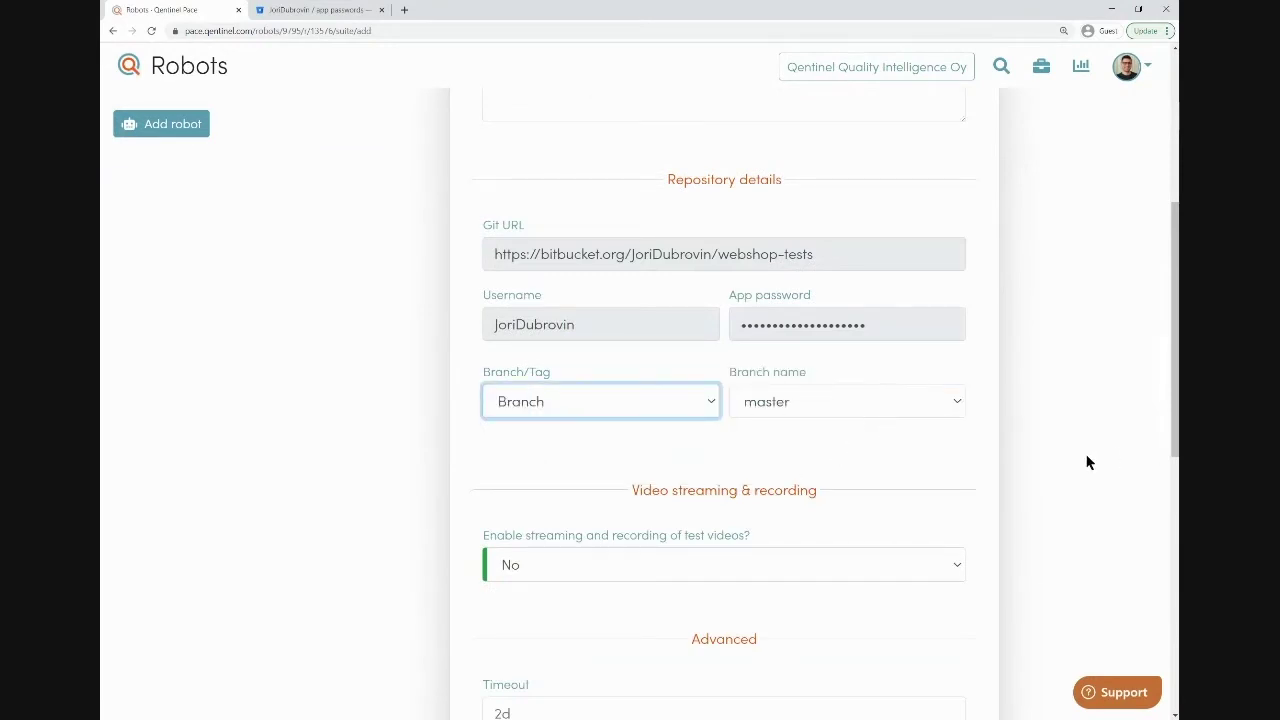
{"action": "scroll", "coordinate": [1086, 457], "scroll_direction": "down", "scroll_amount": 3}
{"action": "left_click", "coordinate": [889, 671]}
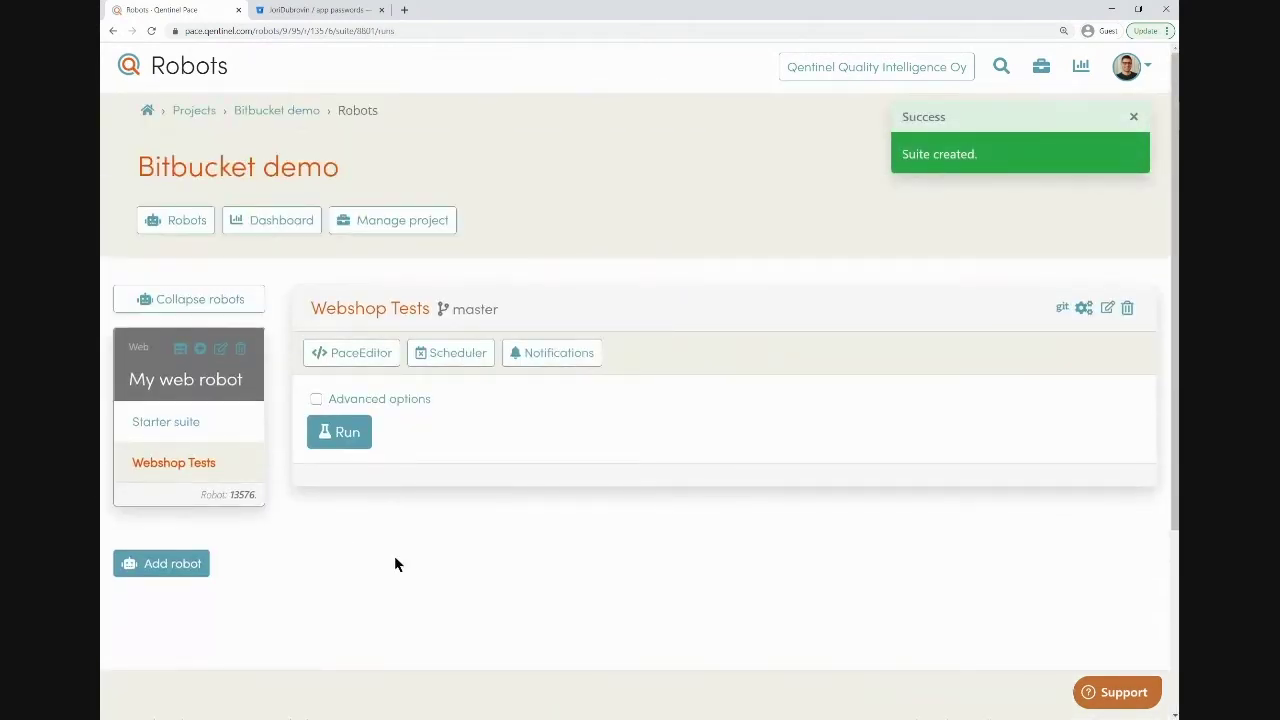
Run the Webshop Tests suite and view tests.robot in PaceEditor while both tests pass.
{"action": "left_click", "coordinate": [339, 444]}
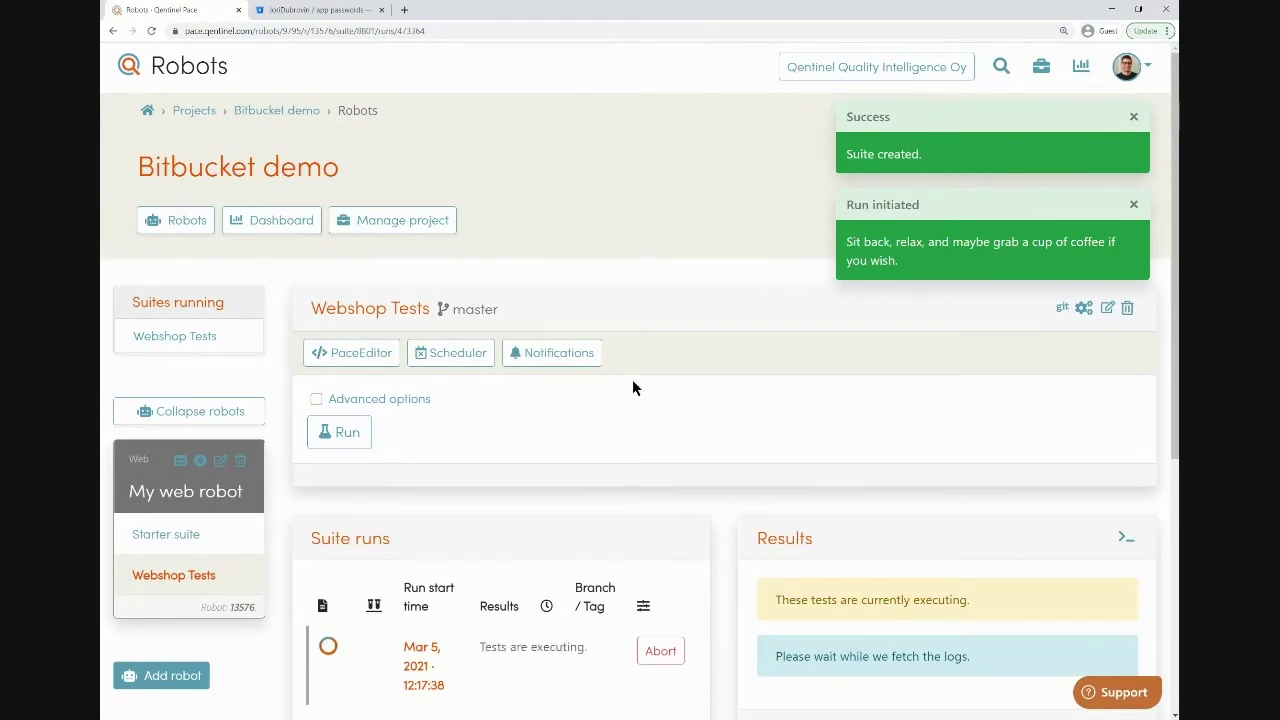
{"action": "left_click", "coordinate": [356, 356]}
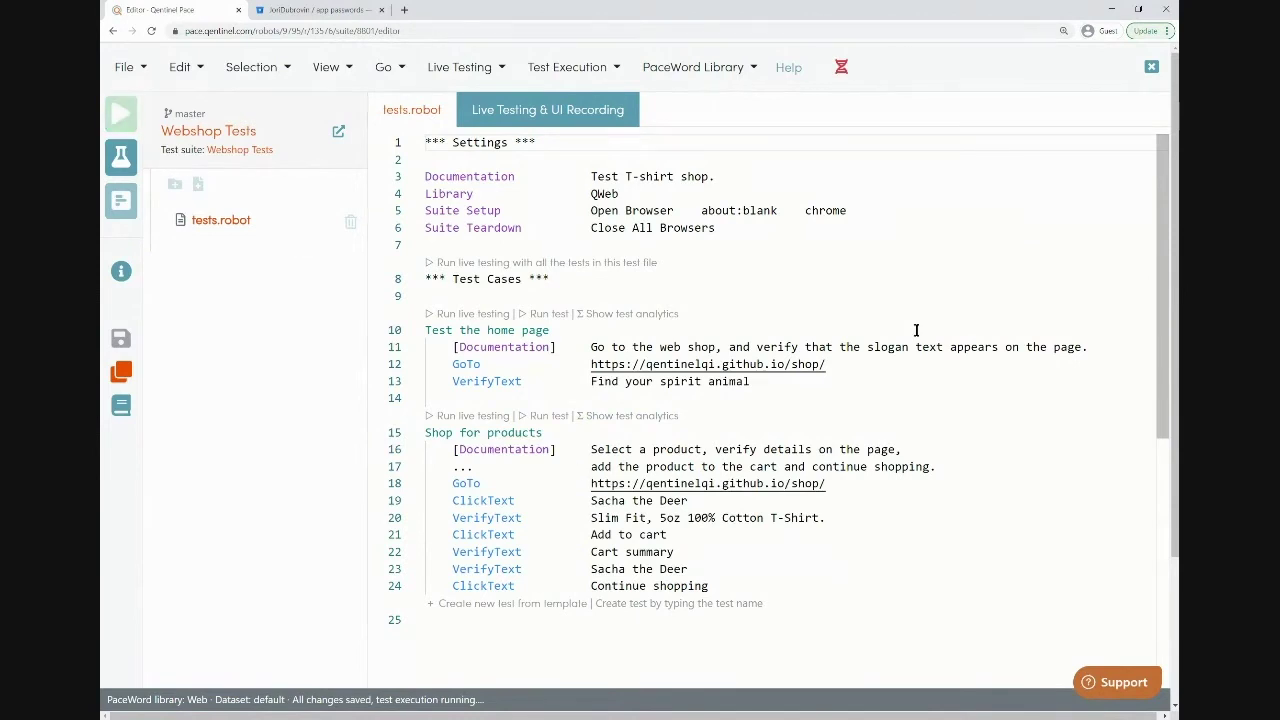
{"action": "left_click", "coordinate": [1150, 70]}
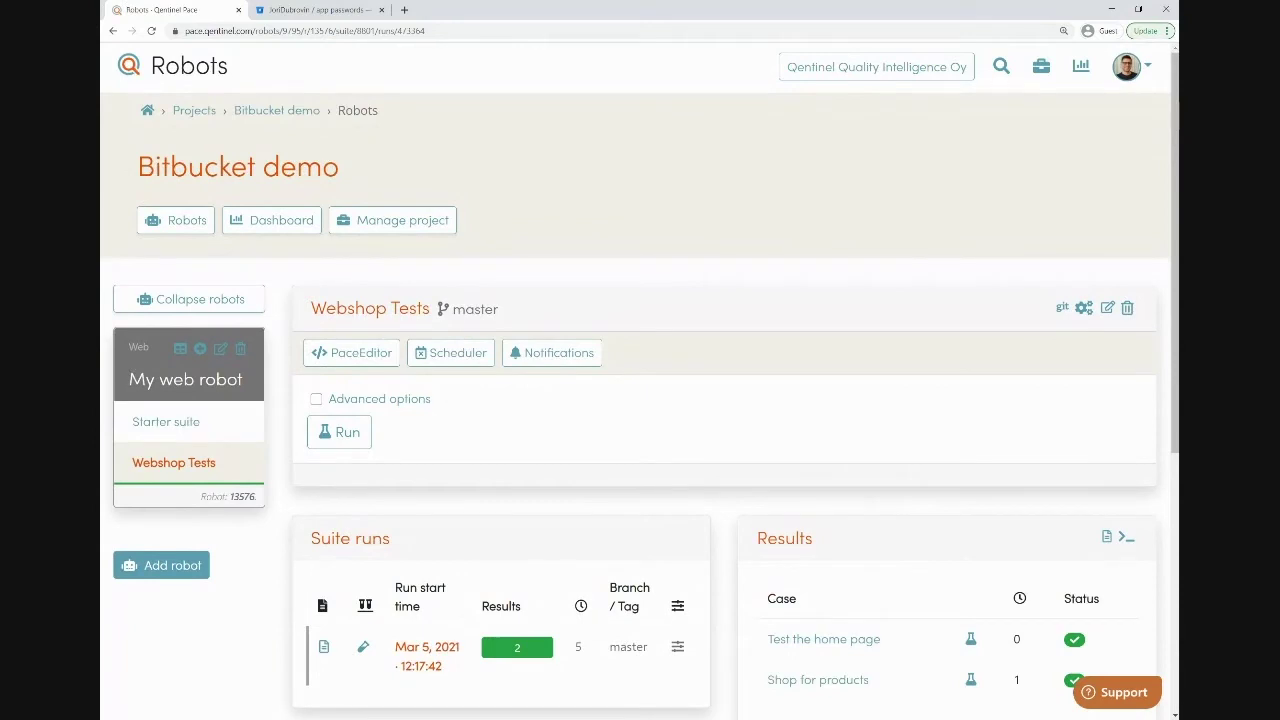
Open the Webshop Tests Bitbucket repository in a new tab from the suite header.
{"action": "left_click", "coordinate": [1062, 310]}
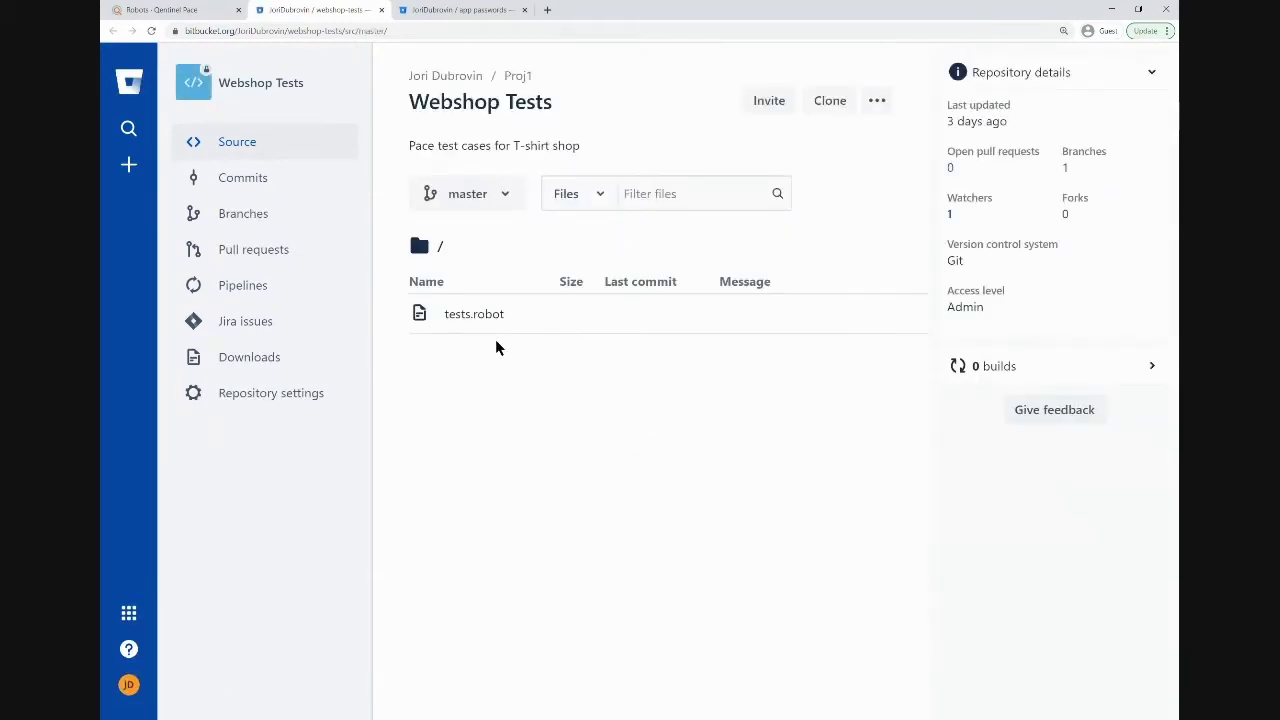
Open commit cf39f11 'Add documentation, fix typo' and scroll to its tests.robot diff.
{"action": "left_click", "coordinate": [234, 180]}
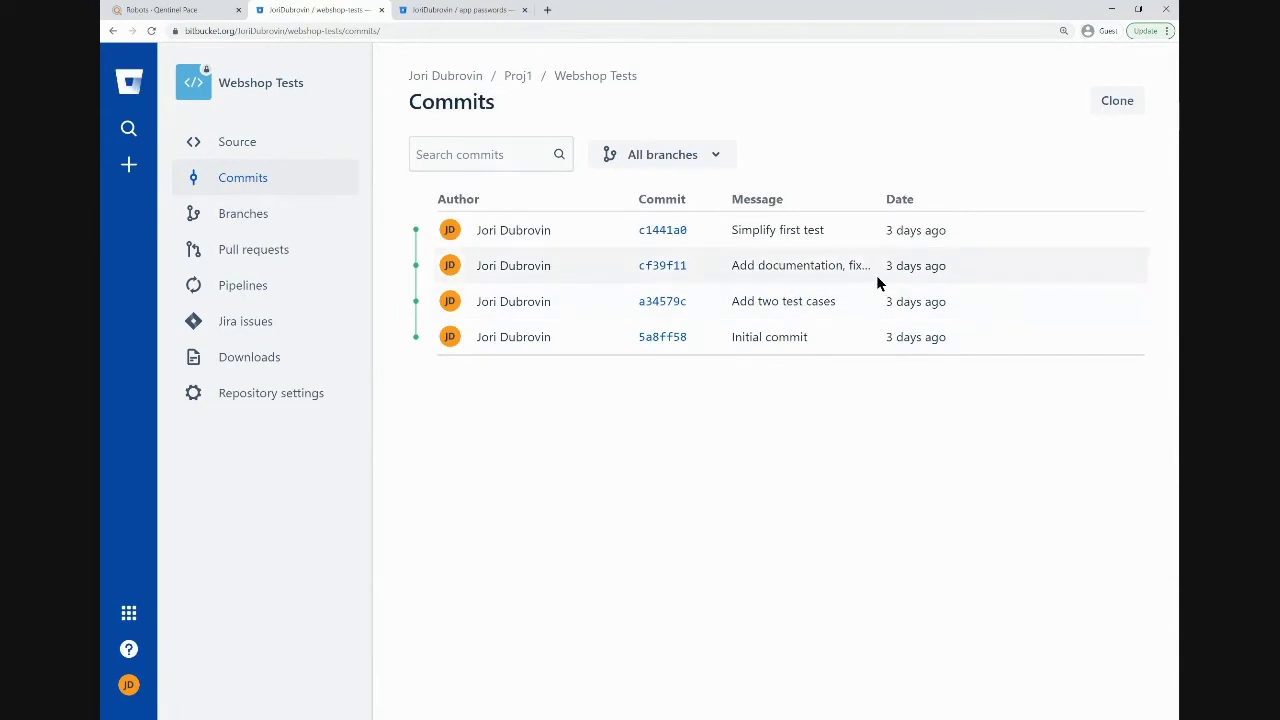
{"action": "left_click", "coordinate": [670, 267]}
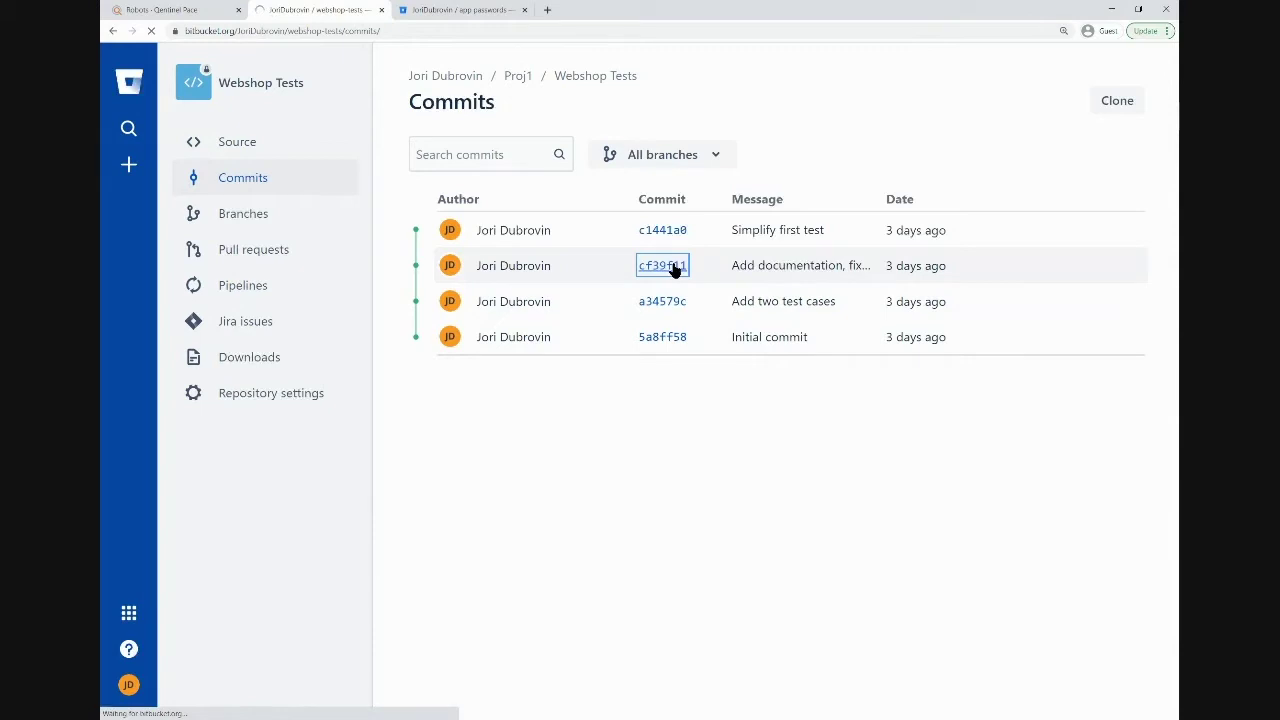
{"action": "scroll", "coordinate": [672, 266], "scroll_direction": "down", "scroll_amount": 2}
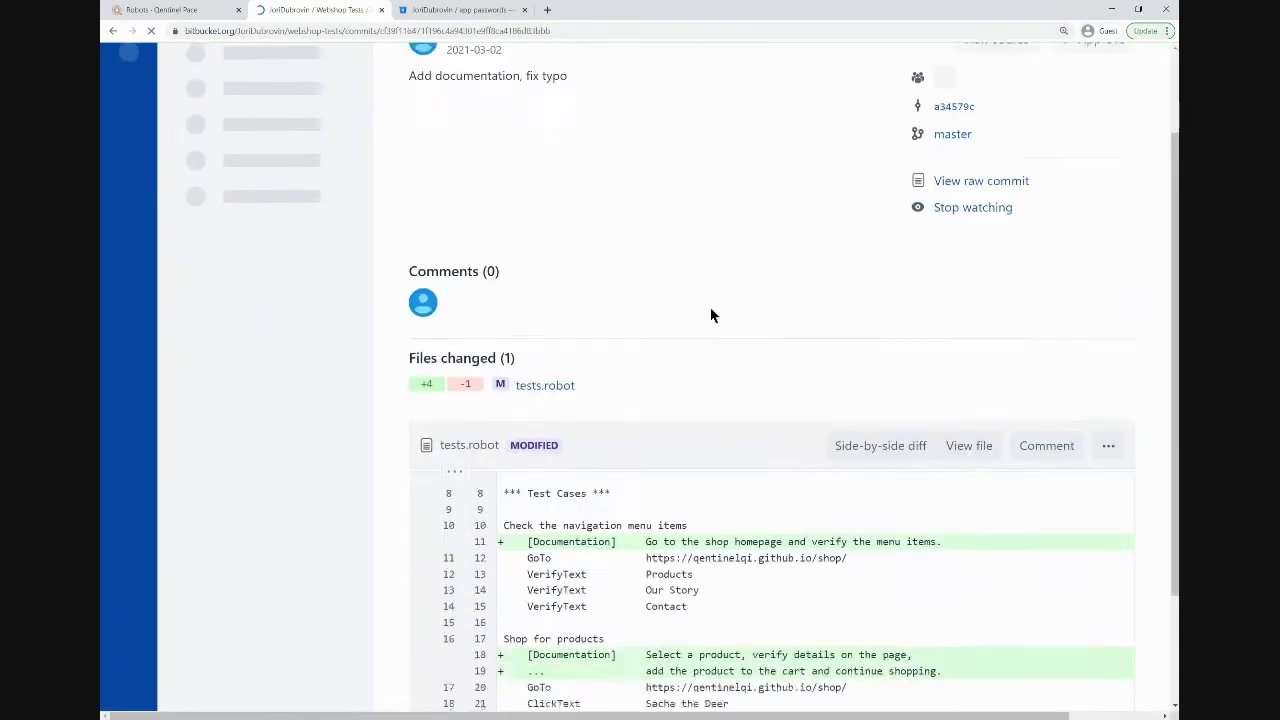
{"action": "scroll", "coordinate": [949, 573], "scroll_direction": "down", "scroll_amount": 1}
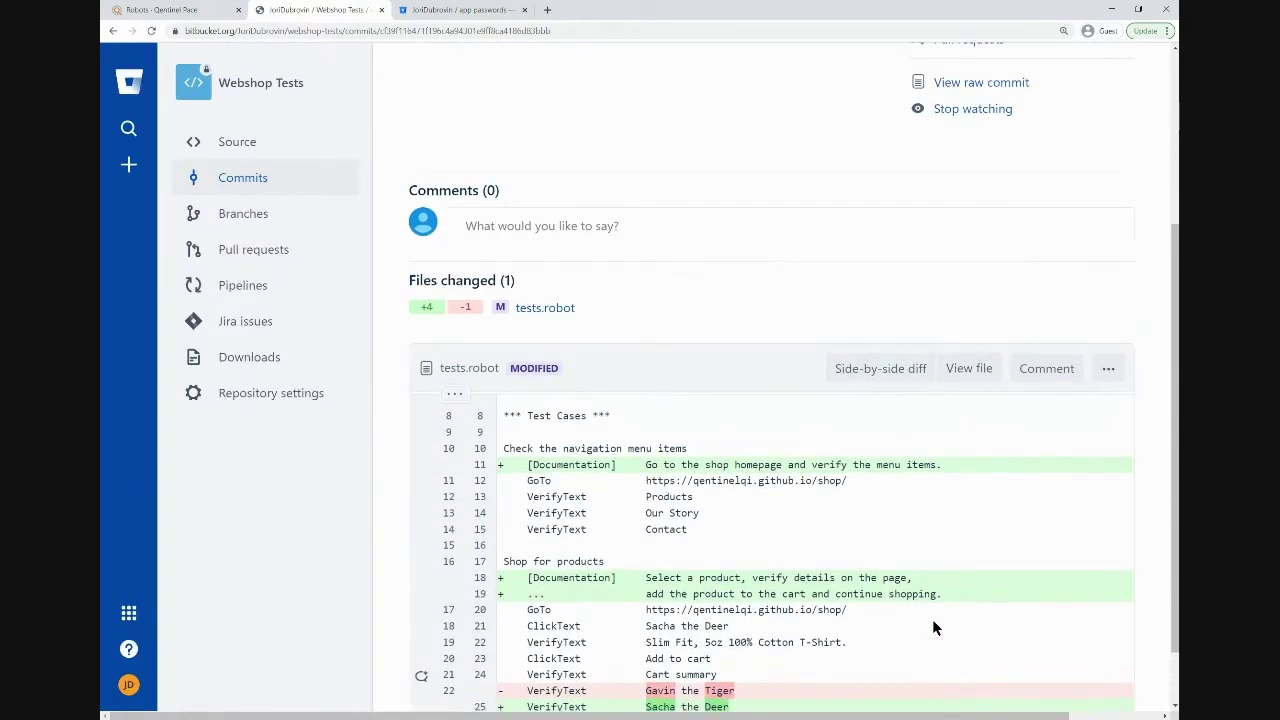
{"action": "scroll", "coordinate": [932, 620], "scroll_direction": "down", "scroll_amount": 1}
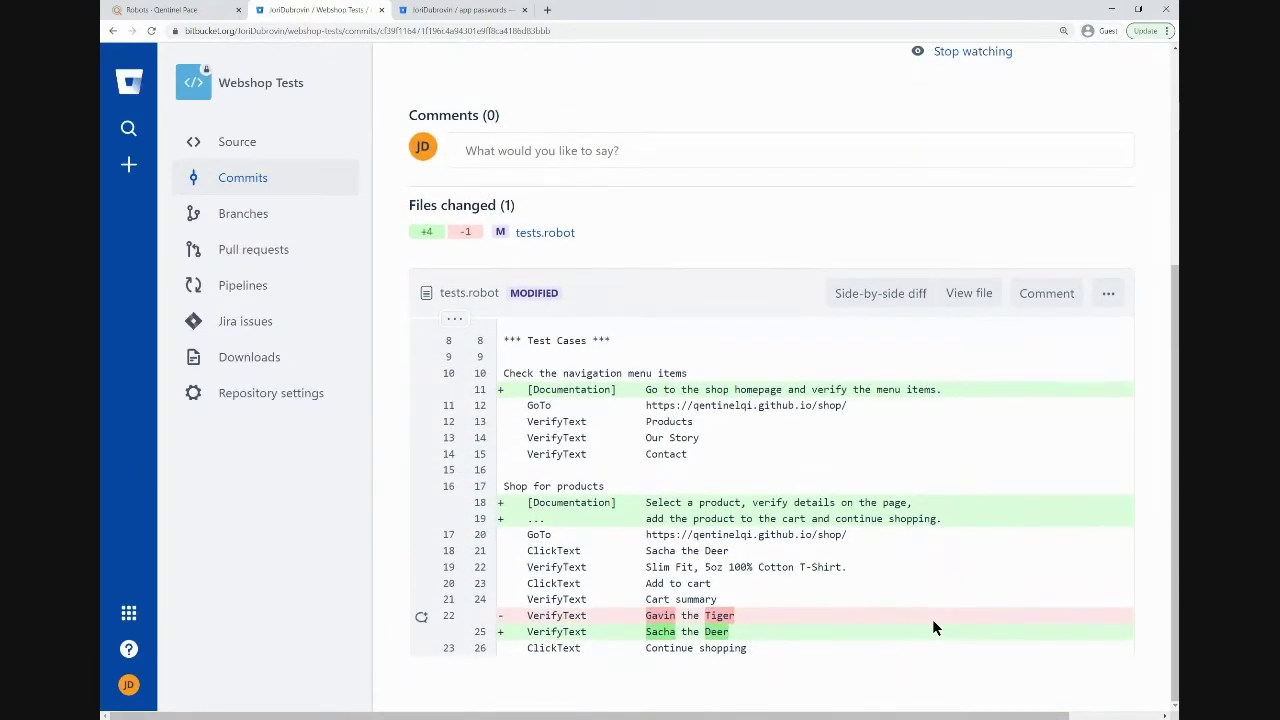
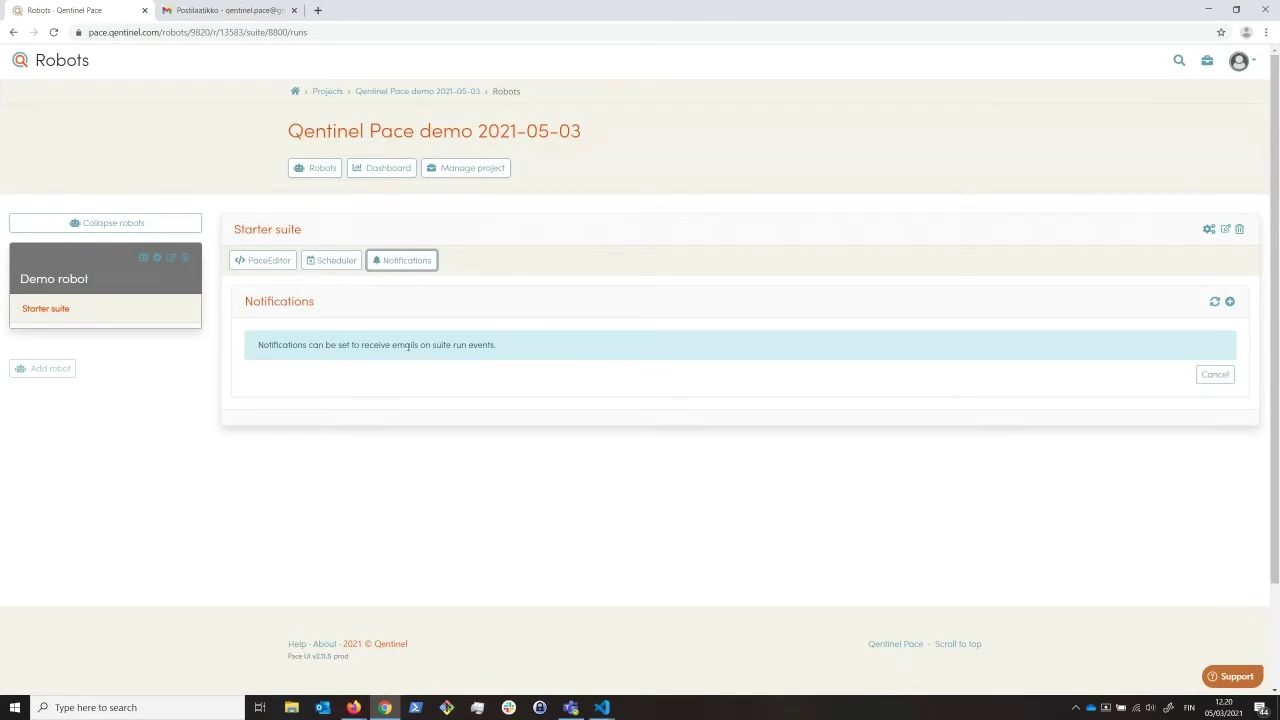
Start adding a notification to Demo robot's Starter suite, which has no notifications yet.
{"action": "double_click", "coordinate": [407, 346]}
{"action": "left_click", "coordinate": [390, 386]}
{"action": "left_click", "coordinate": [1230, 302]}
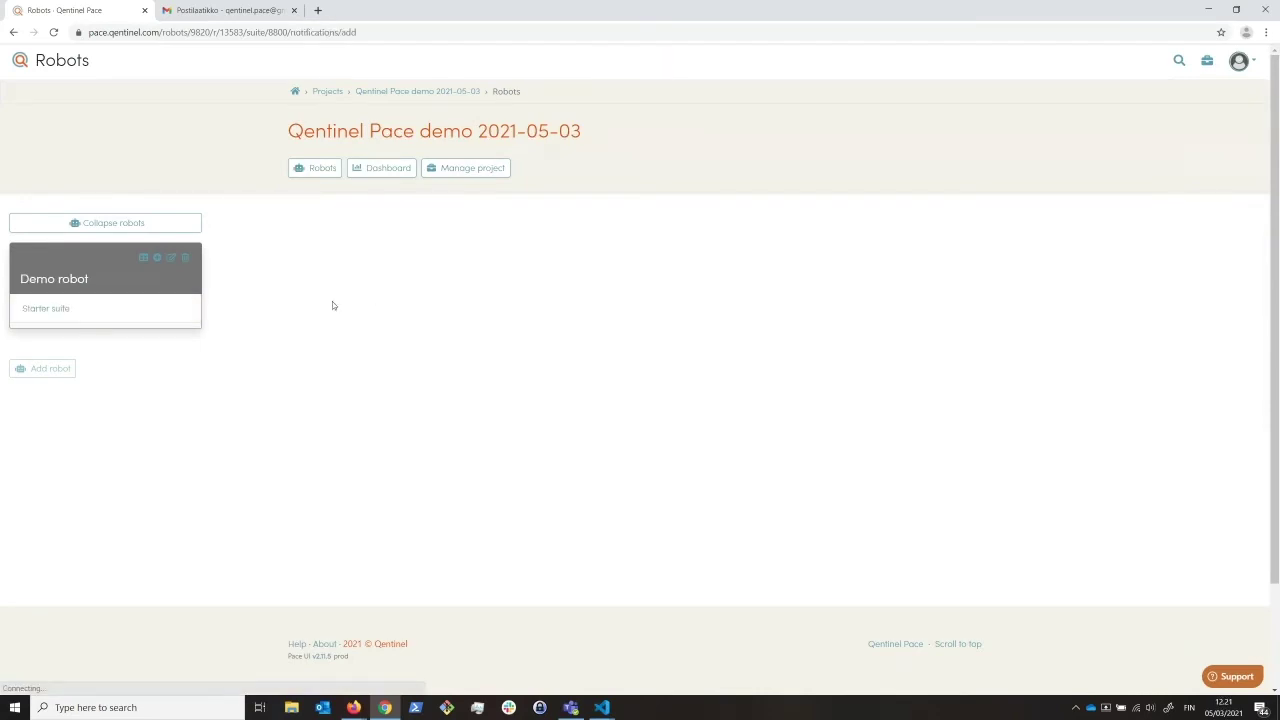
Create an Email notification triggered 'When the execution starts'.
{"action": "left_click", "coordinate": [630, 325]}
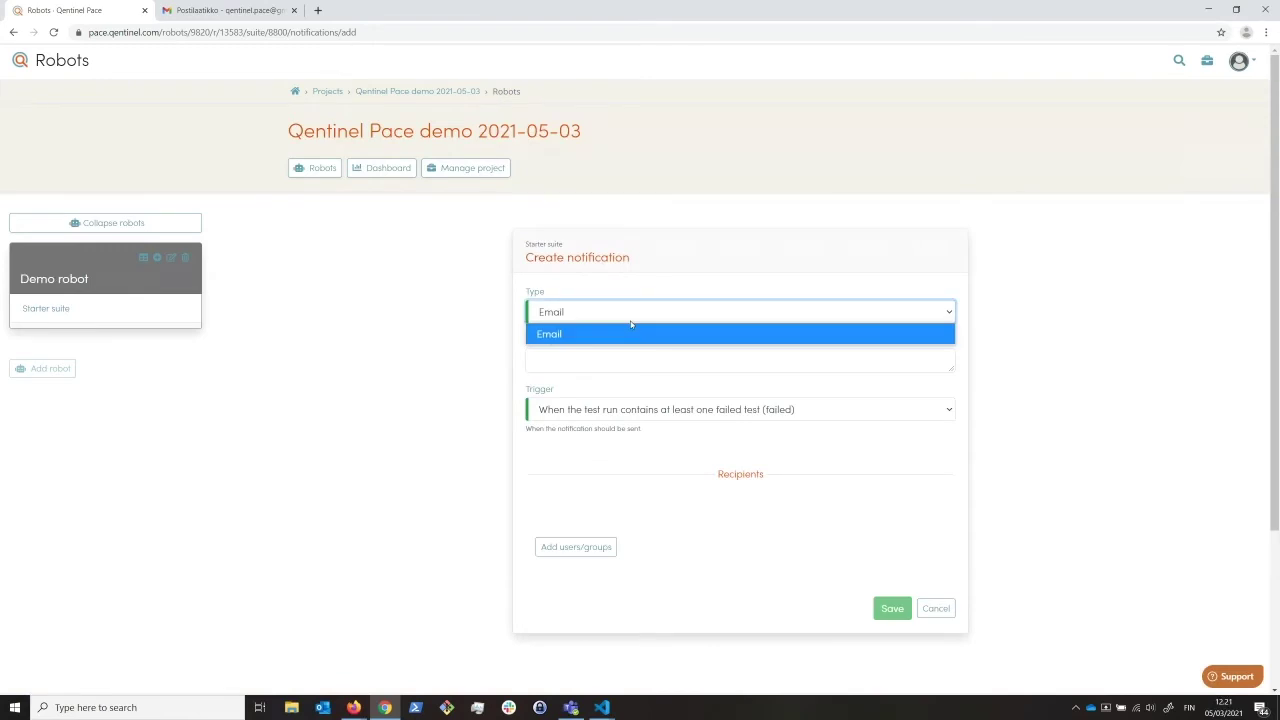
{"action": "left_click", "coordinate": [392, 335]}
{"action": "left_click", "coordinate": [570, 359]}
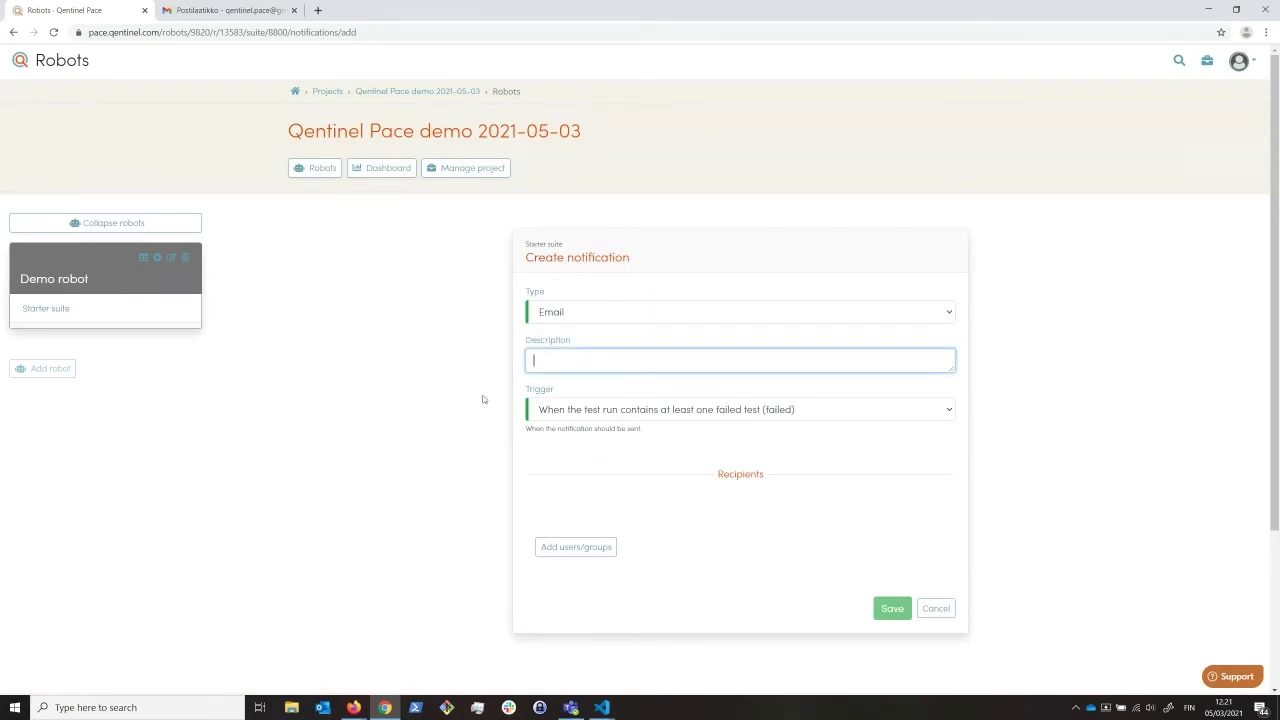
{"action": "left_click", "coordinate": [686, 412]}
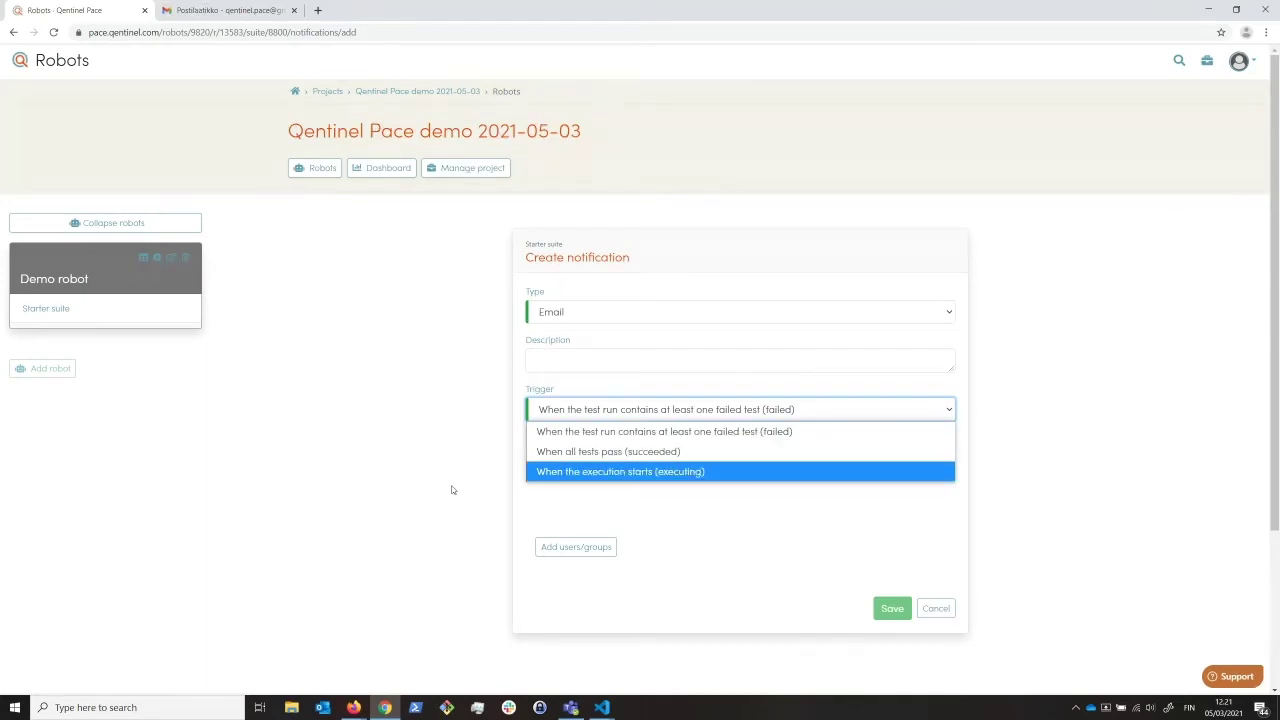
{"action": "left_click", "coordinate": [578, 473]}
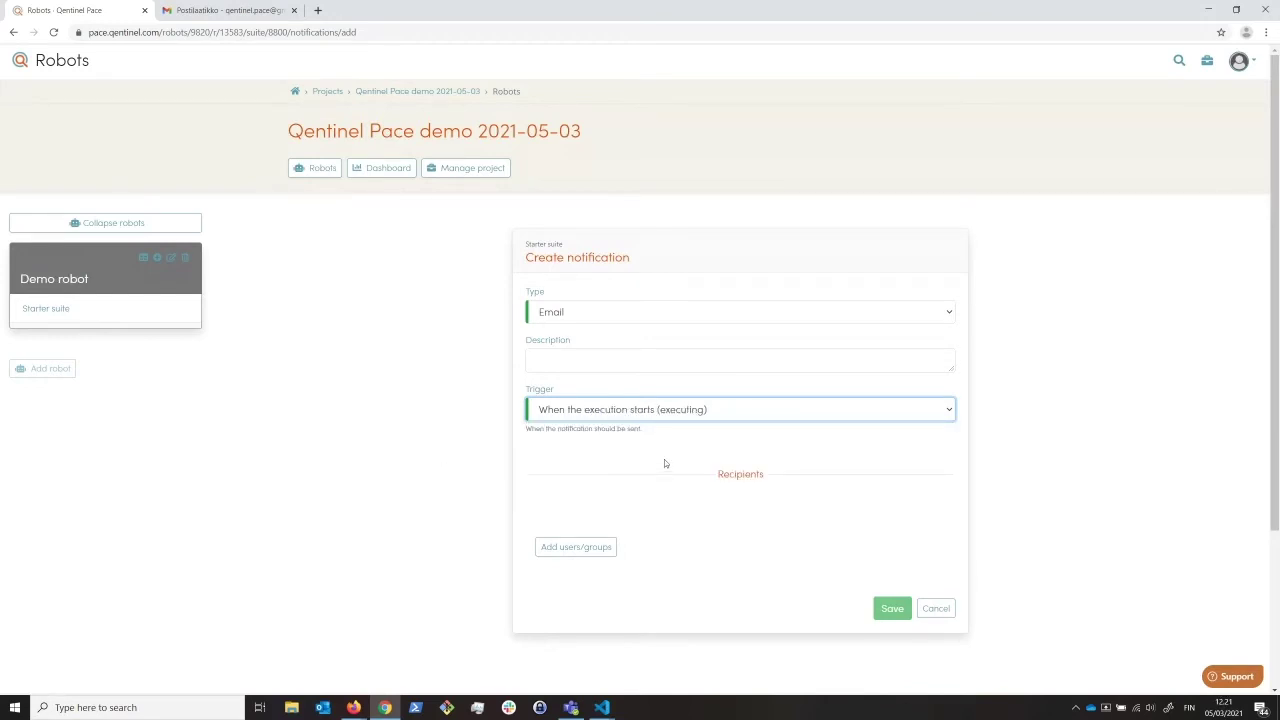
Add the listed user as recipient, save the notification, and start a Starter suite run.
{"action": "left_click", "coordinate": [574, 548]}
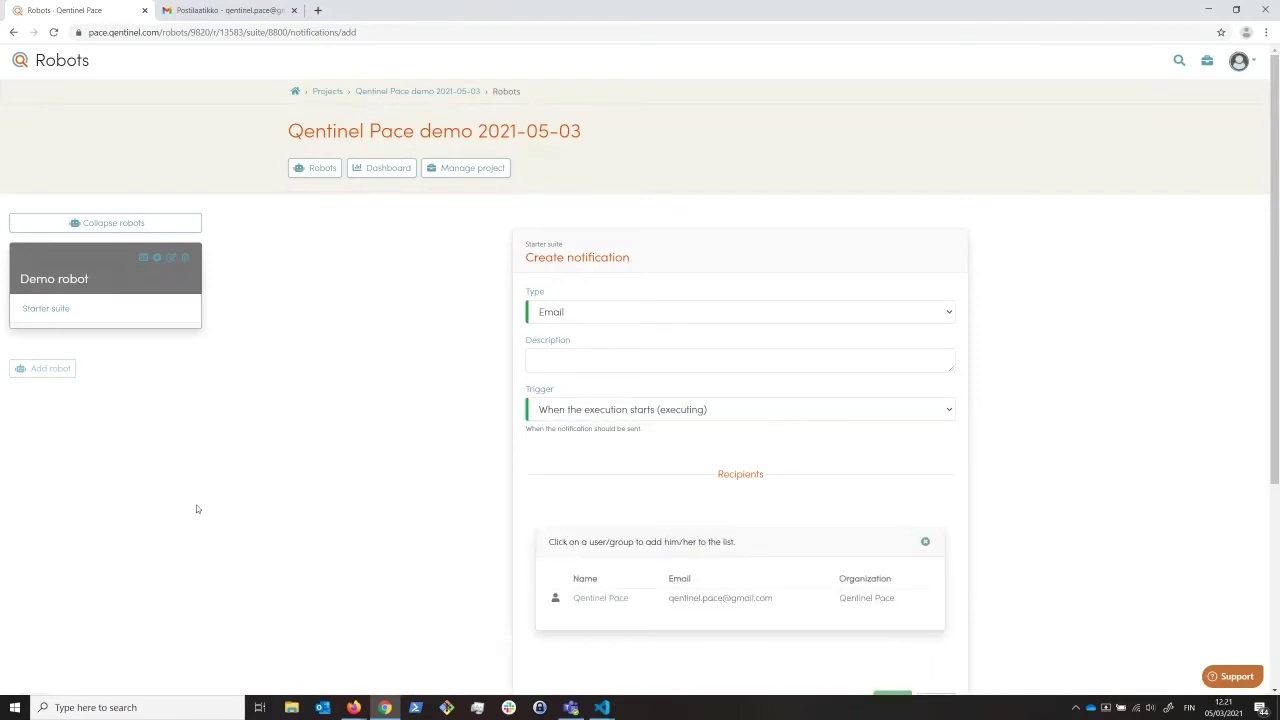
{"action": "scroll", "coordinate": [493, 469], "scroll_direction": "down", "scroll_amount": 1}
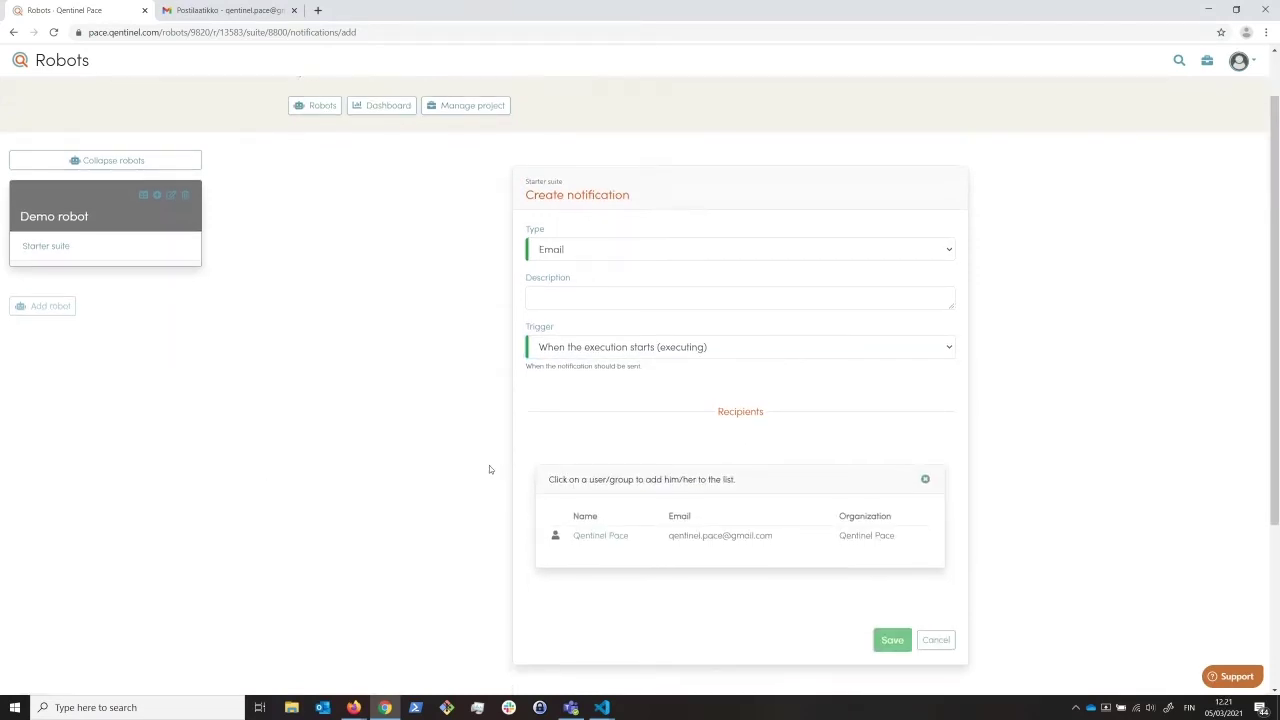
{"action": "double_click", "coordinate": [739, 412]}
{"action": "left_click", "coordinate": [603, 536]}
{"action": "left_click", "coordinate": [423, 395]}
{"action": "scroll", "coordinate": [843, 463], "scroll_direction": "down", "scroll_amount": 3}
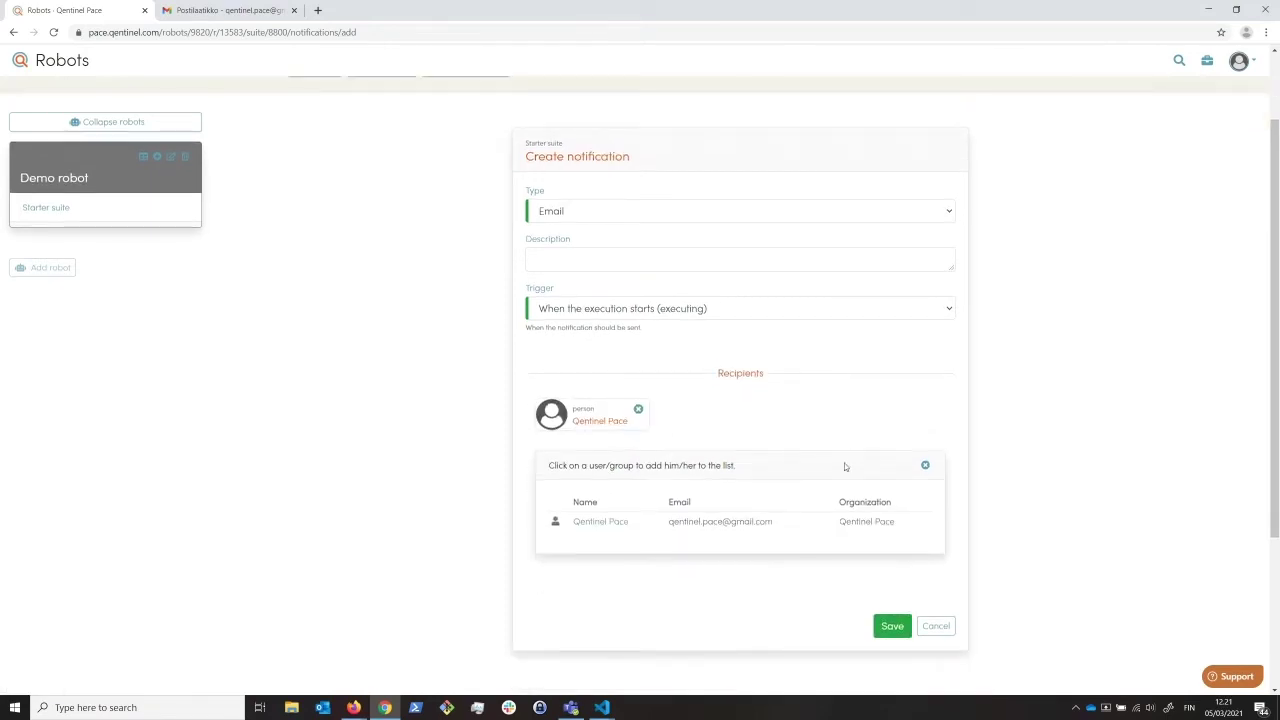
{"action": "left_click", "coordinate": [880, 427]}
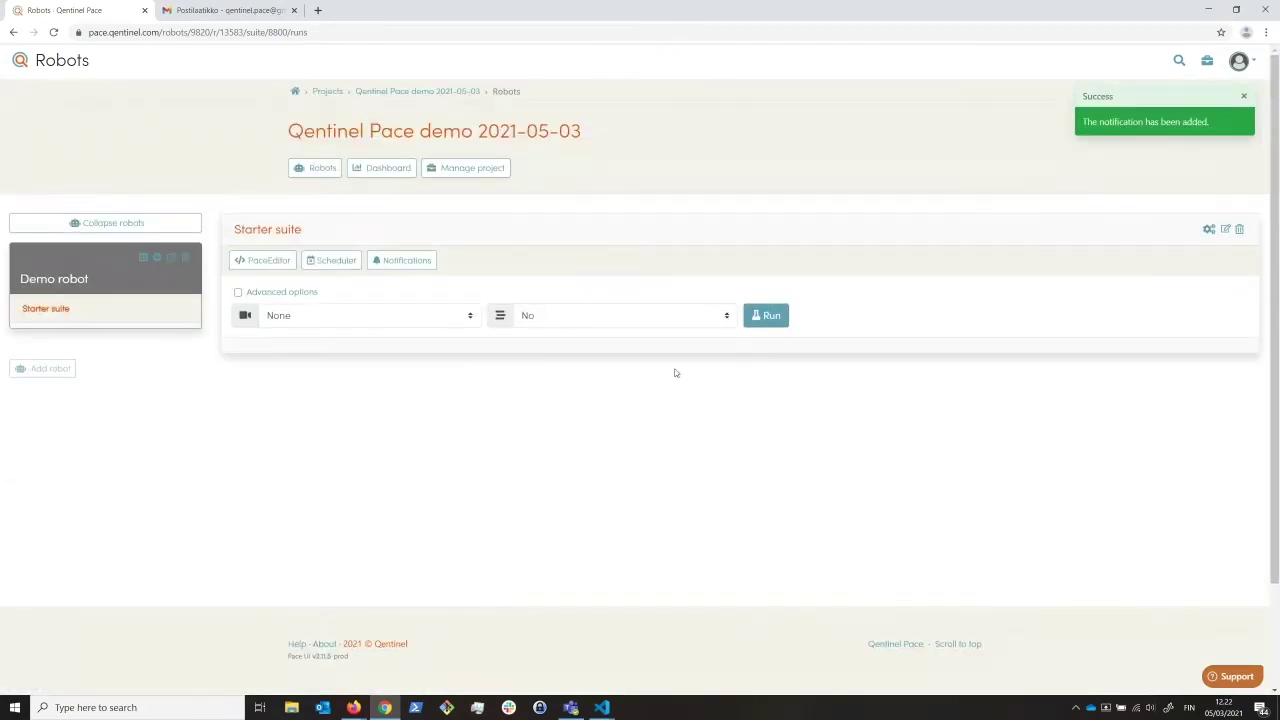
{"action": "left_click", "coordinate": [775, 315]}
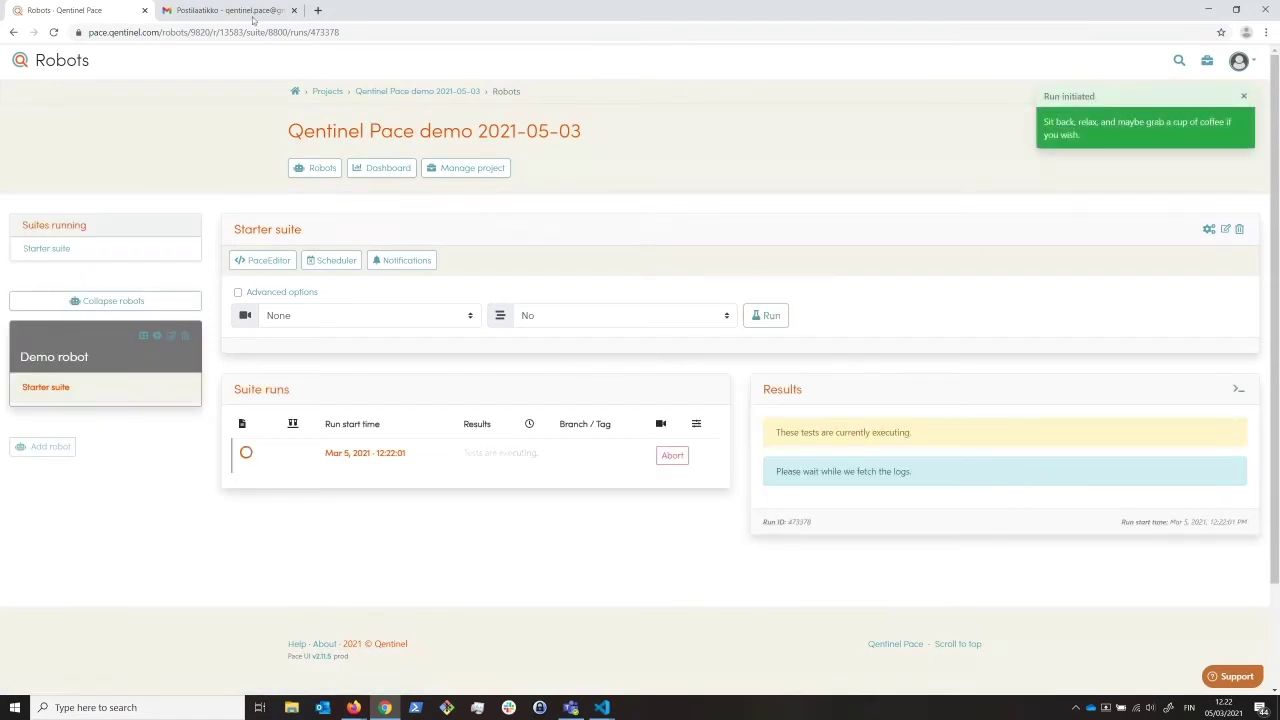
{"action": "left_click", "coordinate": [252, 16]}
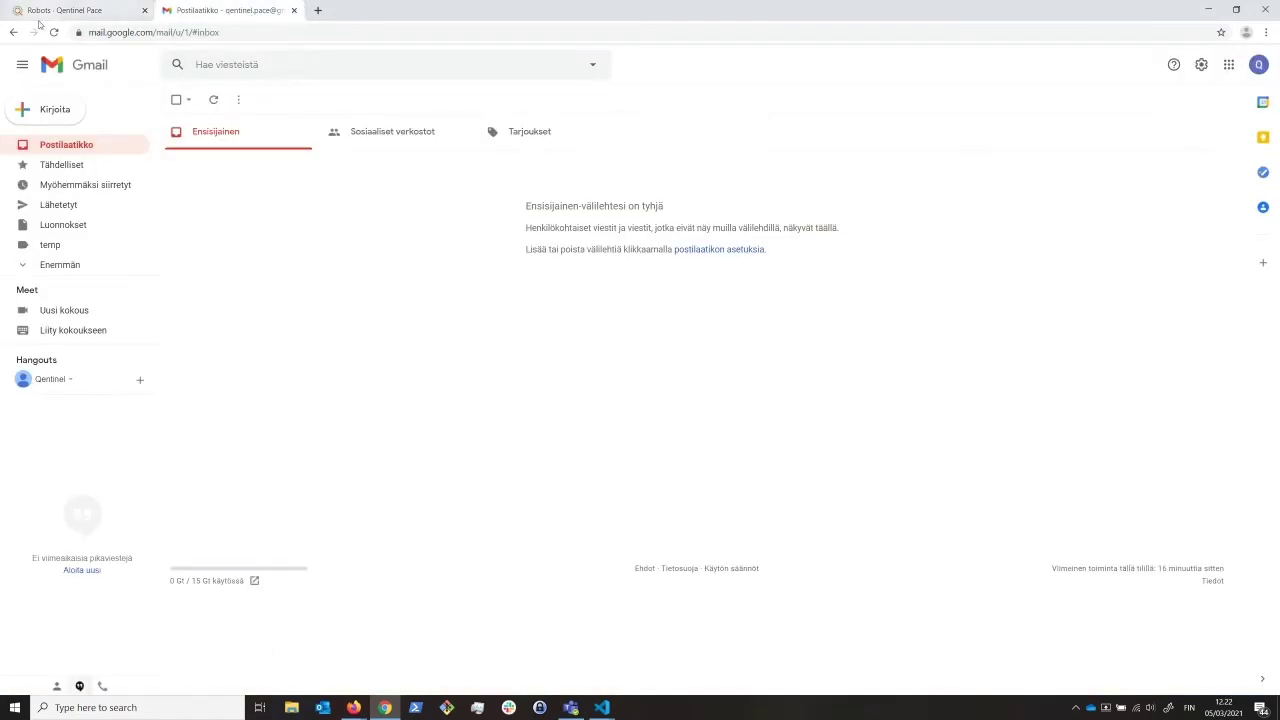
Reload Gmail, open the Suite Notification email, and follow its Run status link to the four-passed run.
{"action": "key", "text": "F5"}
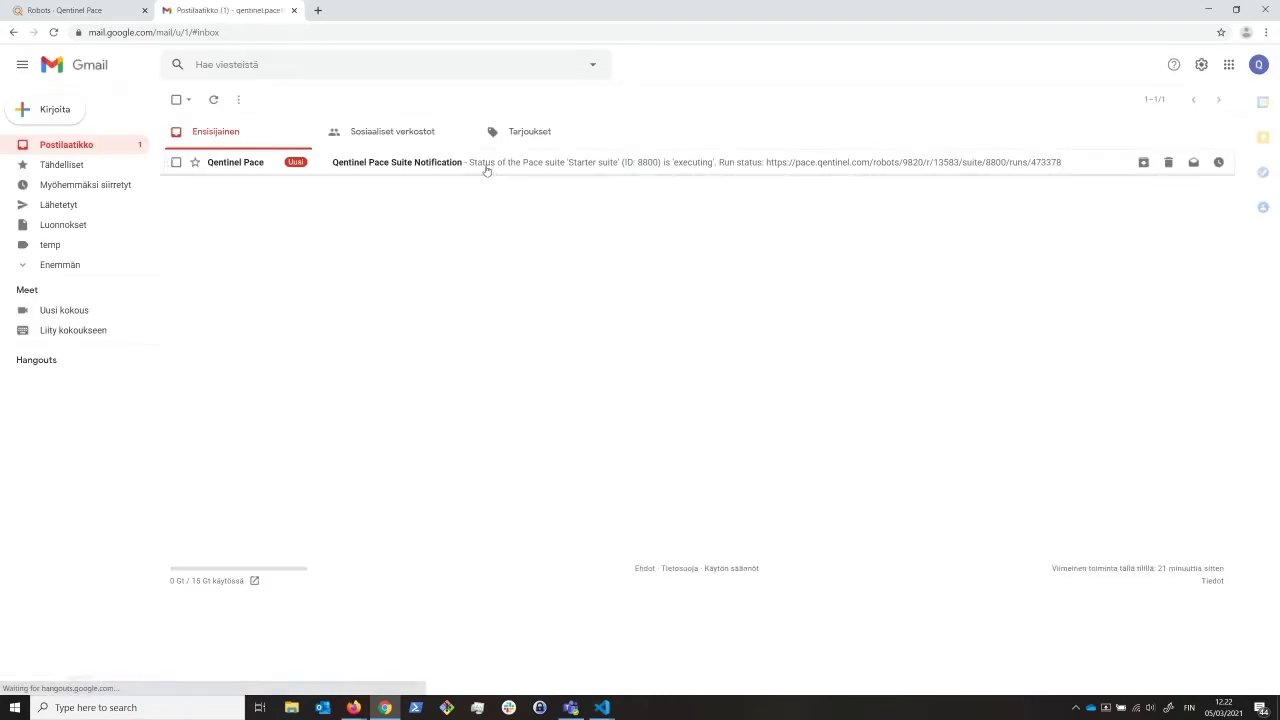
{"action": "left_click", "coordinate": [424, 168]}
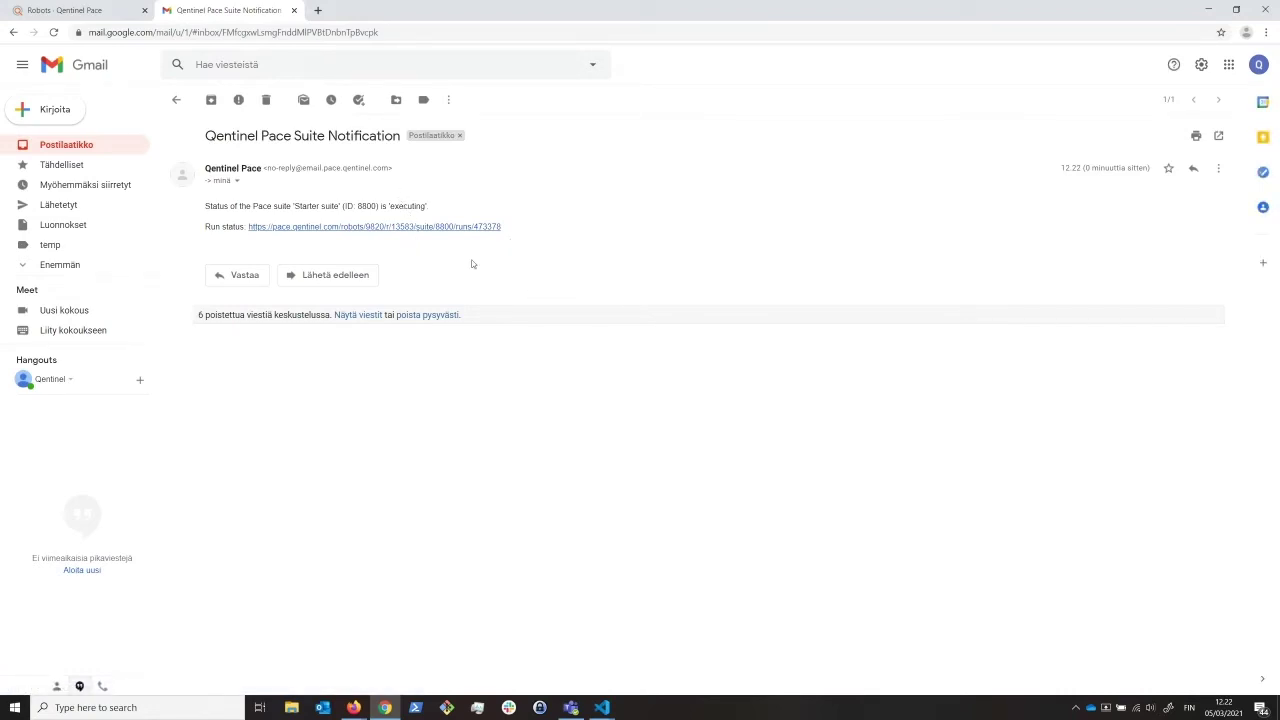
{"action": "left_click", "coordinate": [448, 228]}
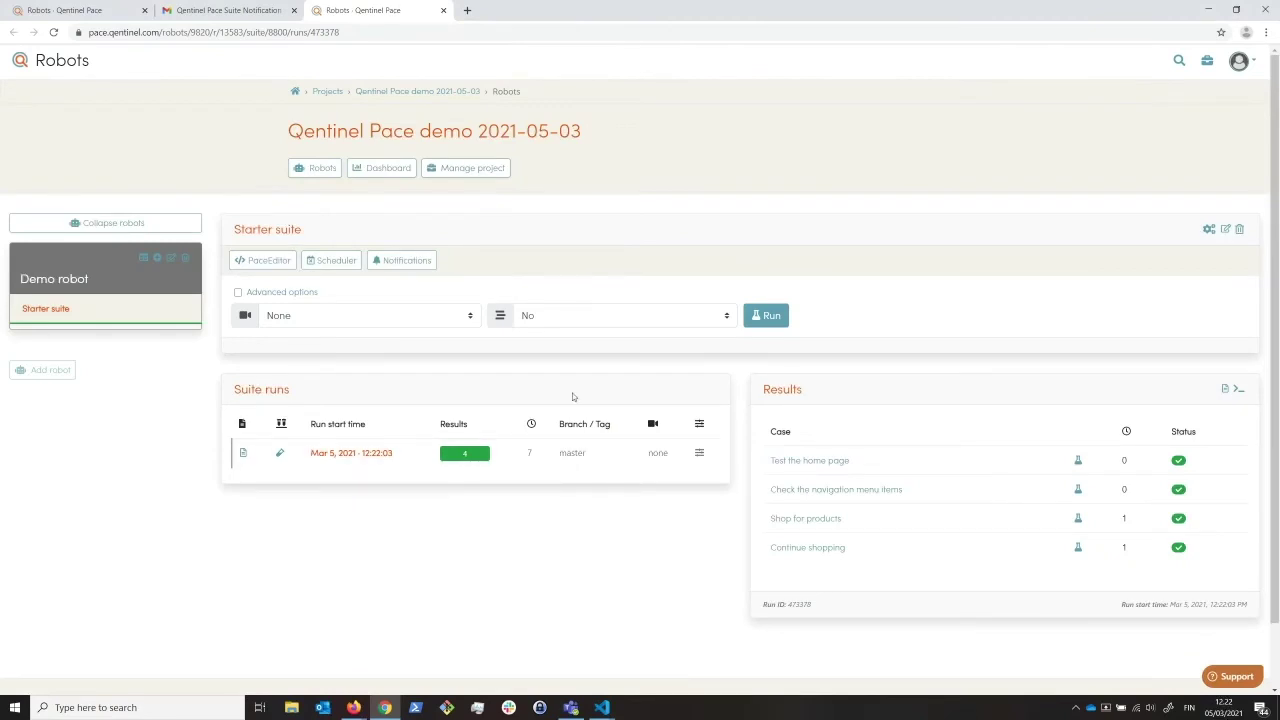
Change the notification trigger to 'When all tests pass (succeeded)', save it, and rerun the Starter suite.
{"action": "left_click", "coordinate": [413, 261]}
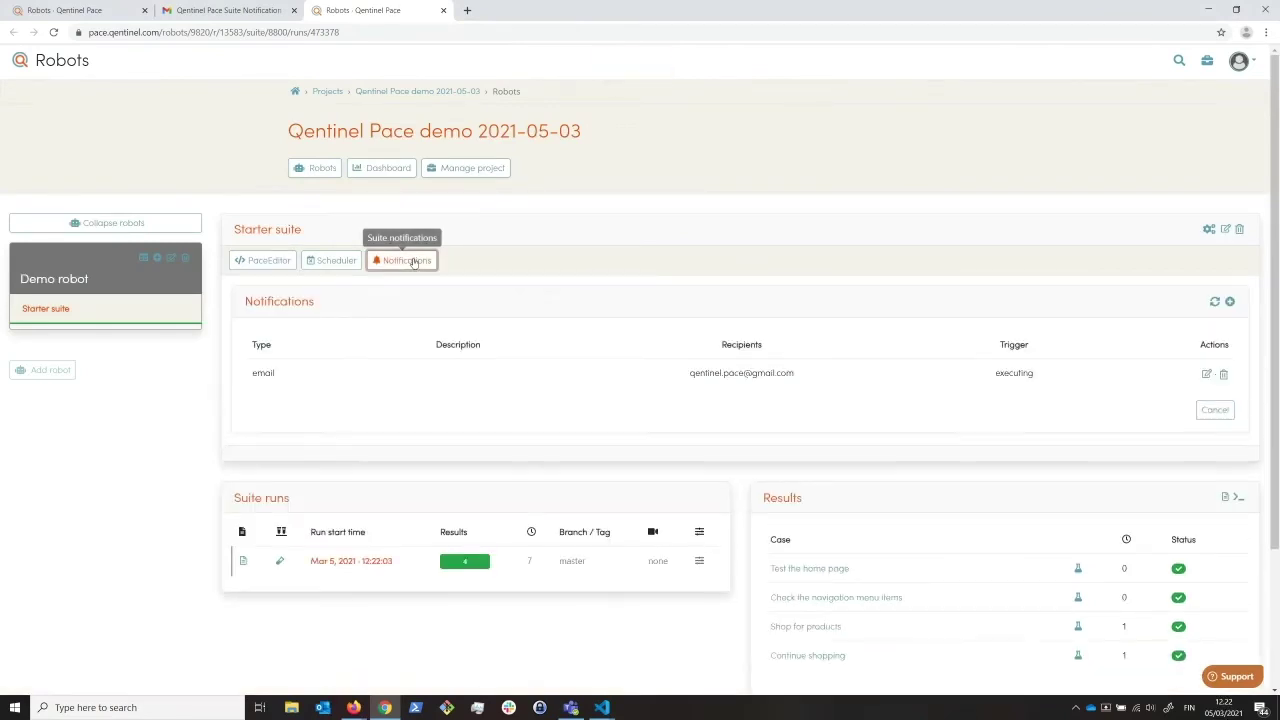
{"action": "left_click", "coordinate": [1208, 376]}
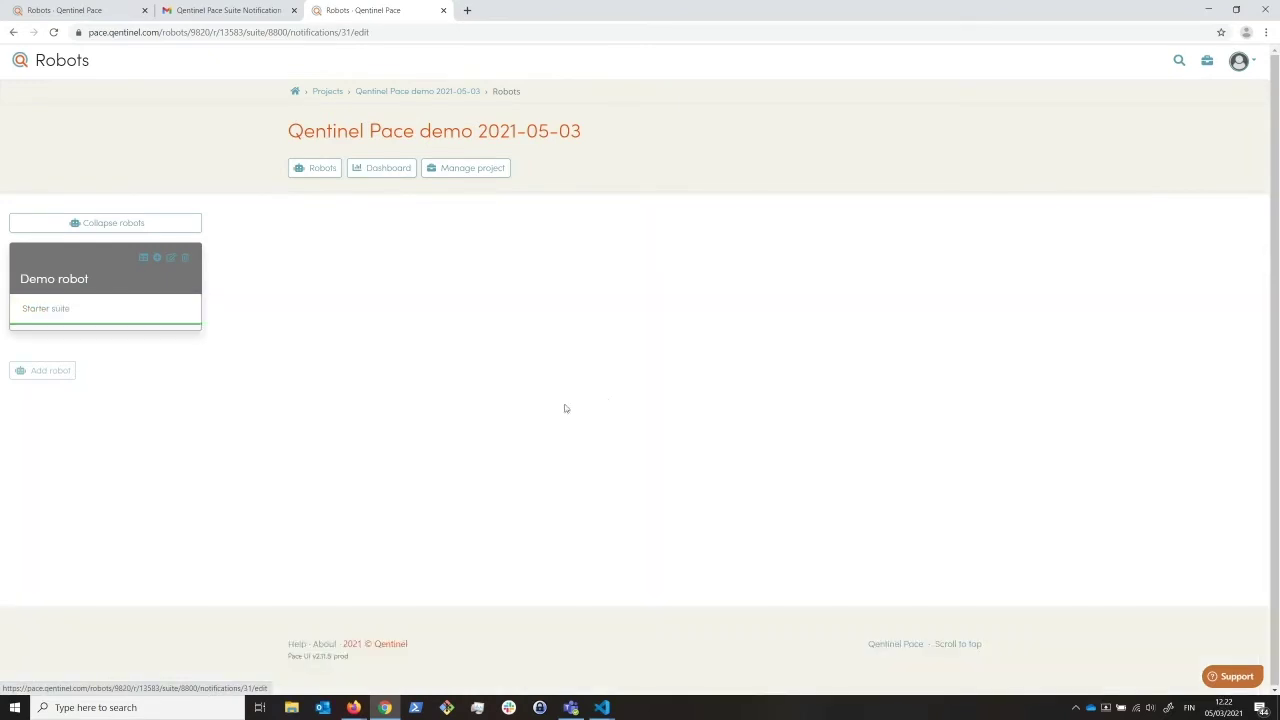
{"action": "left_click", "coordinate": [598, 410]}
{"action": "left_click", "coordinate": [660, 449]}
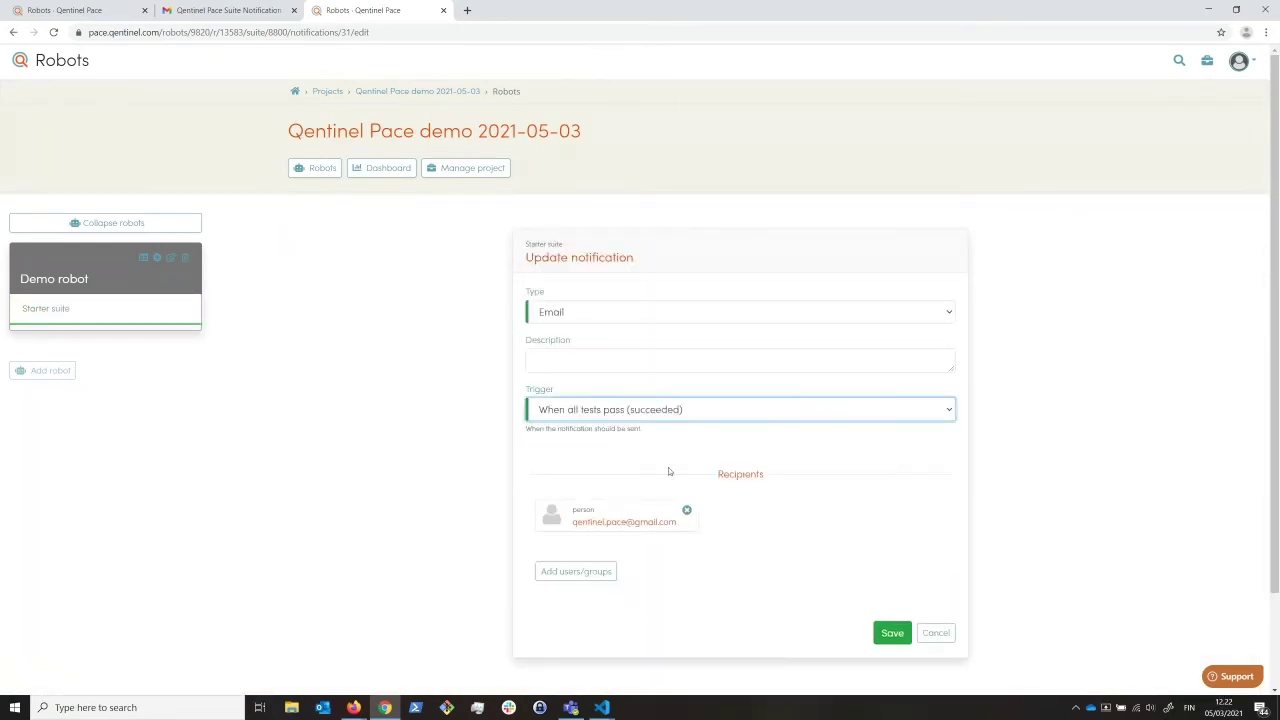
{"action": "left_click", "coordinate": [885, 640]}
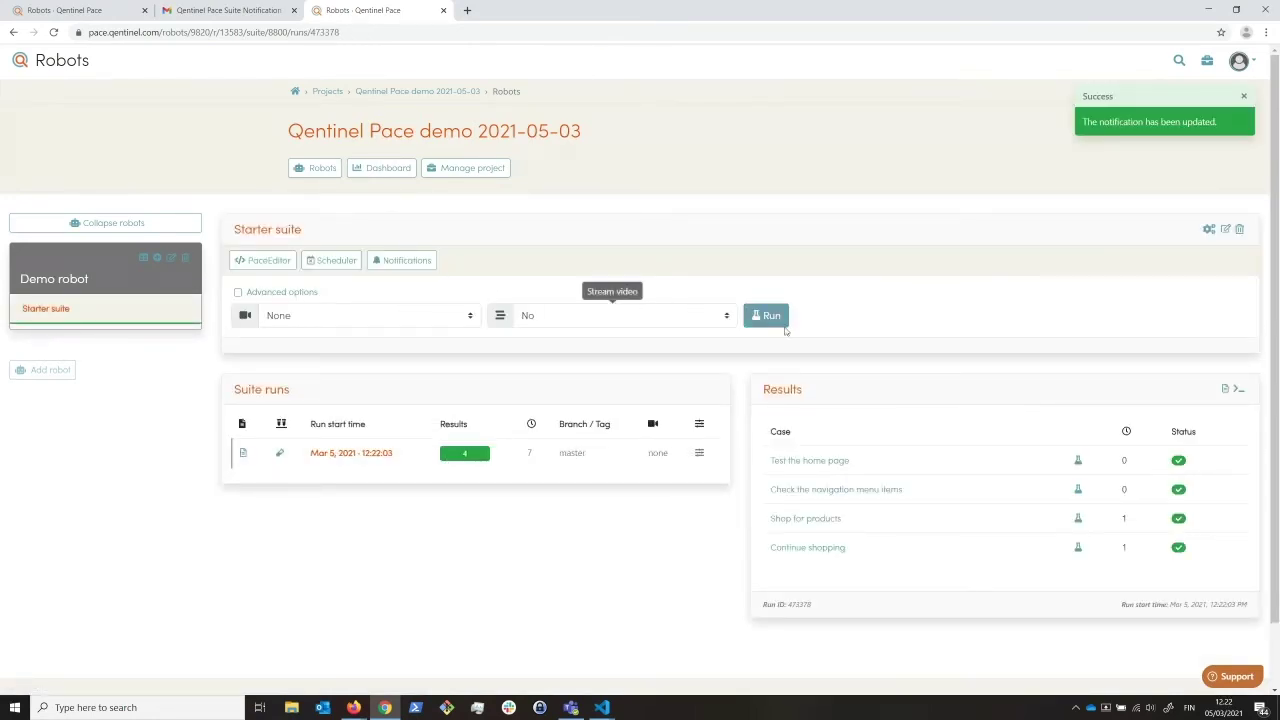
{"action": "left_click", "coordinate": [768, 316]}
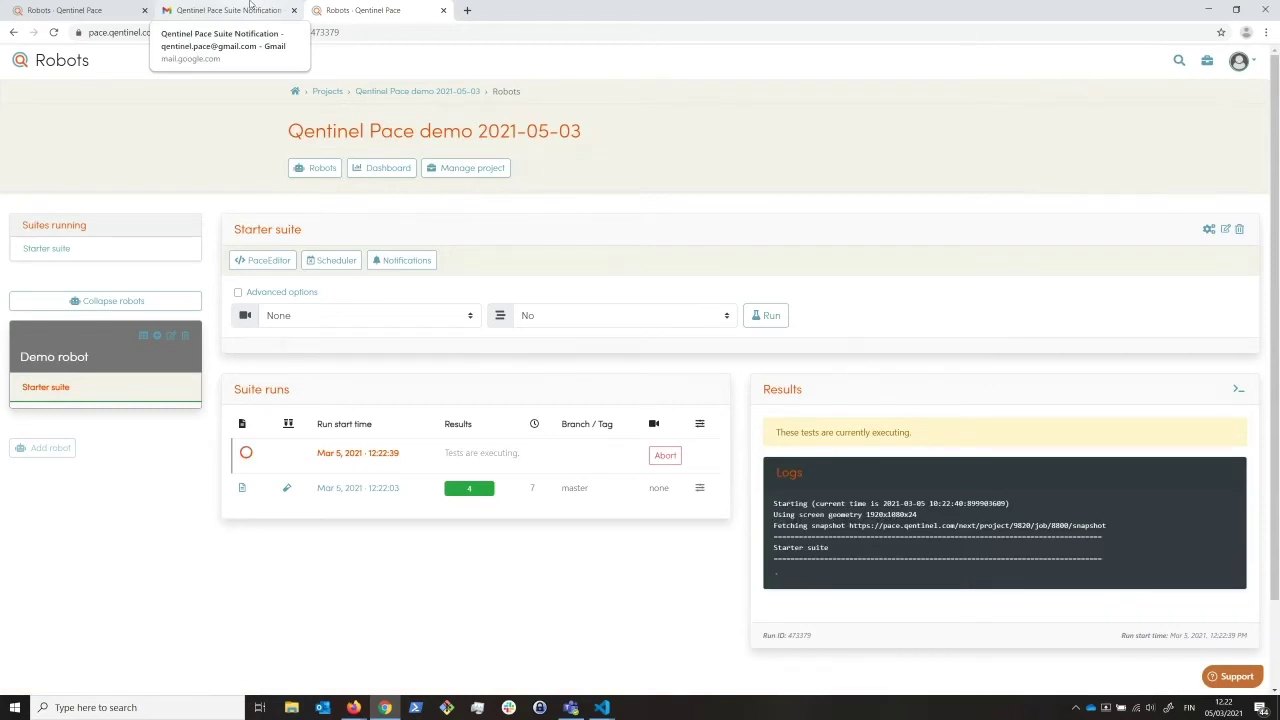
{"action": "left_click", "coordinate": [234, 9]}
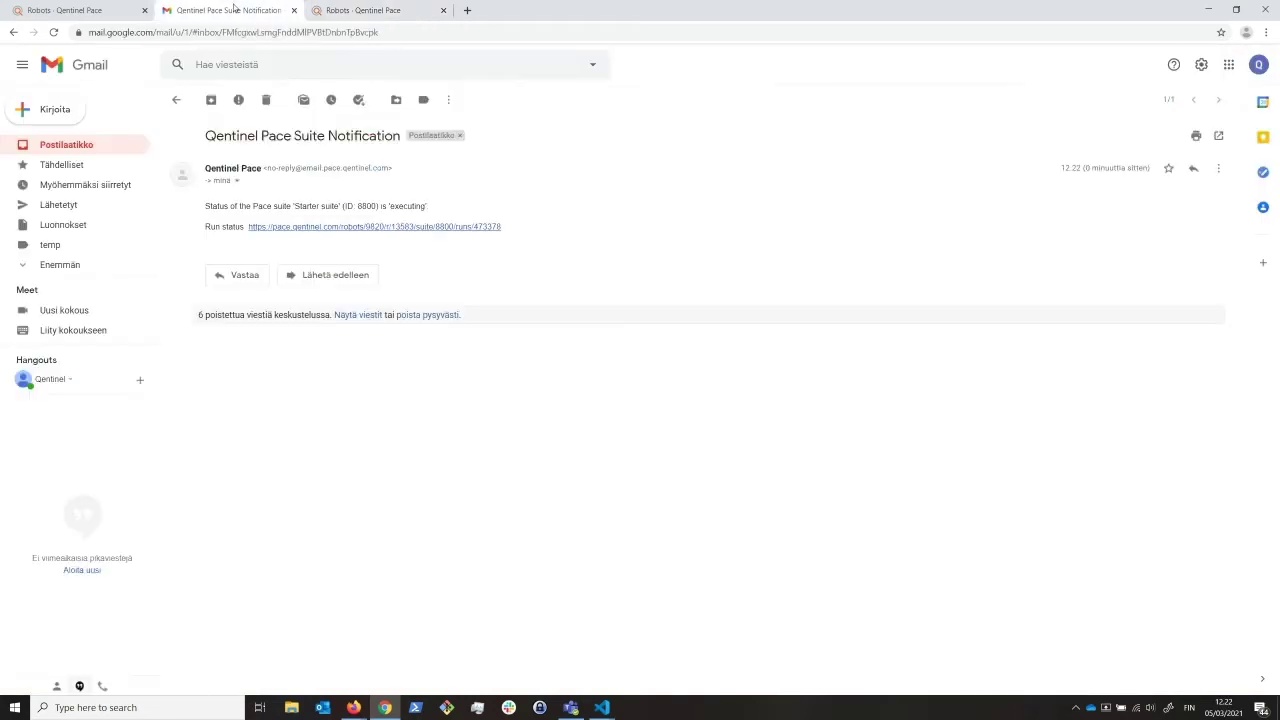
Refresh the inbox, open the 'succeeded' Passed (4) / Failed (0) notification, and open its Detailed report.
{"action": "left_click", "coordinate": [55, 148]}
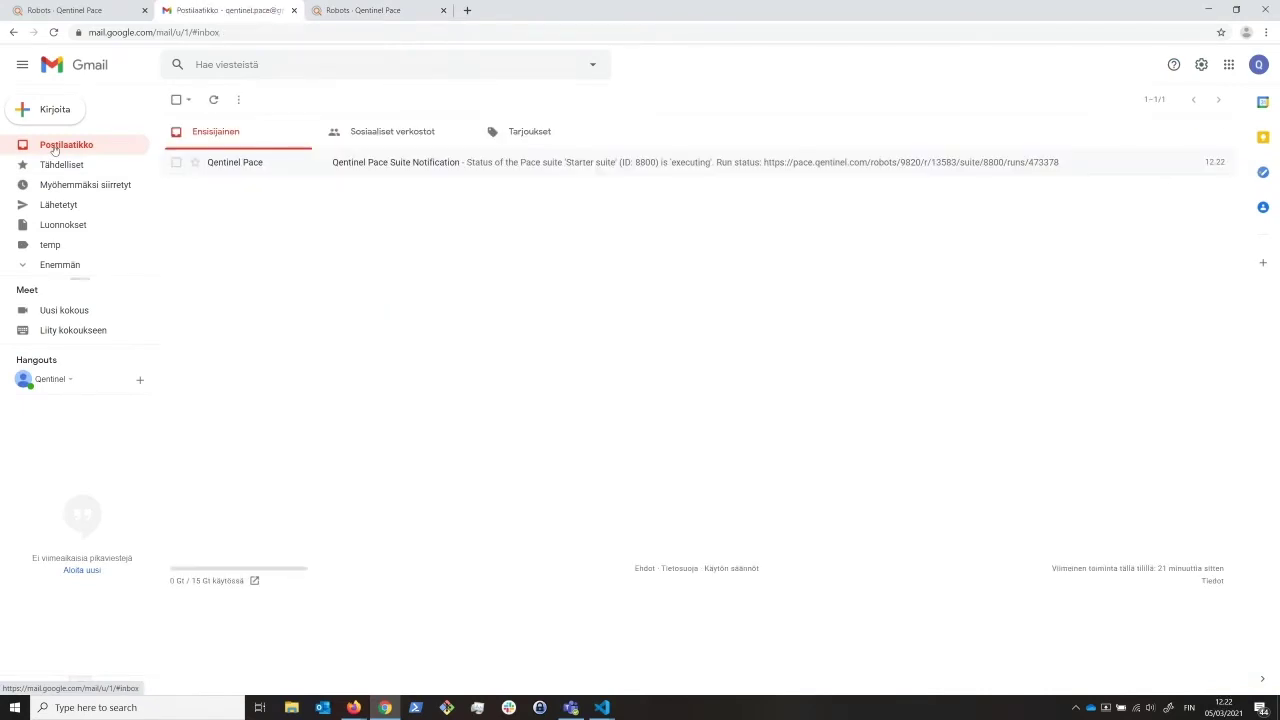
{"action": "left_click", "coordinate": [53, 32]}
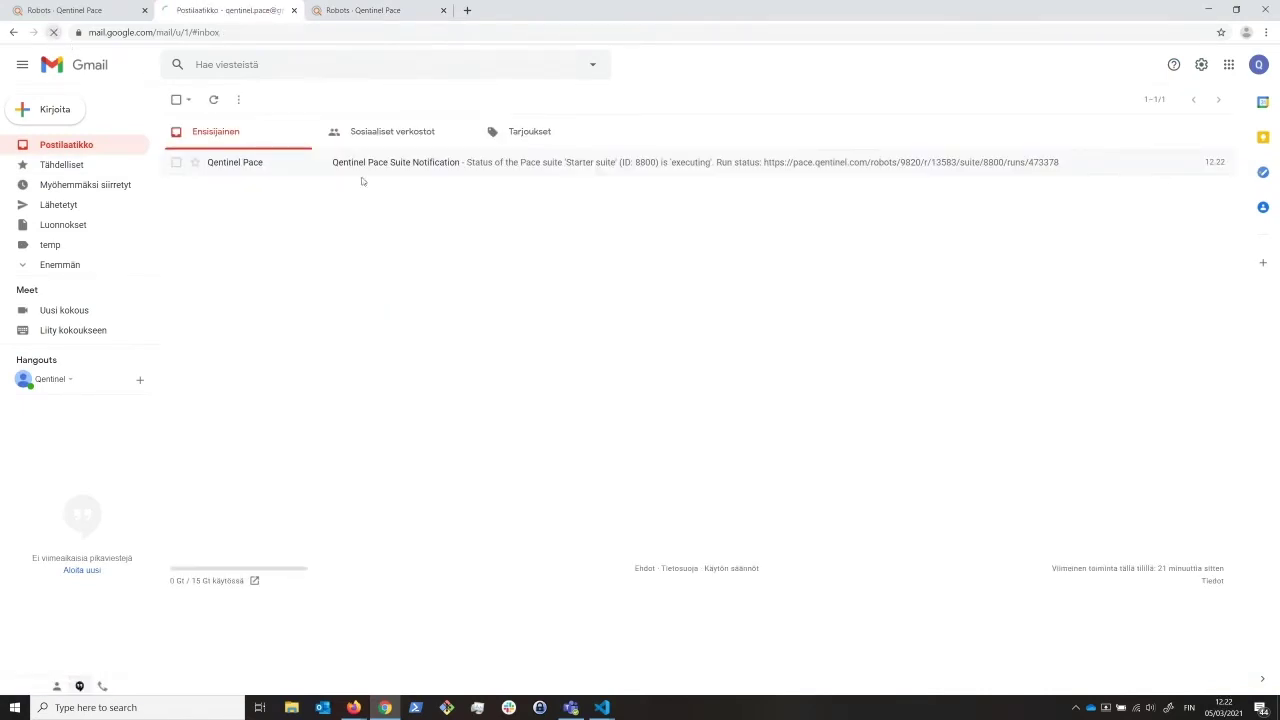
{"action": "left_click", "coordinate": [437, 170]}
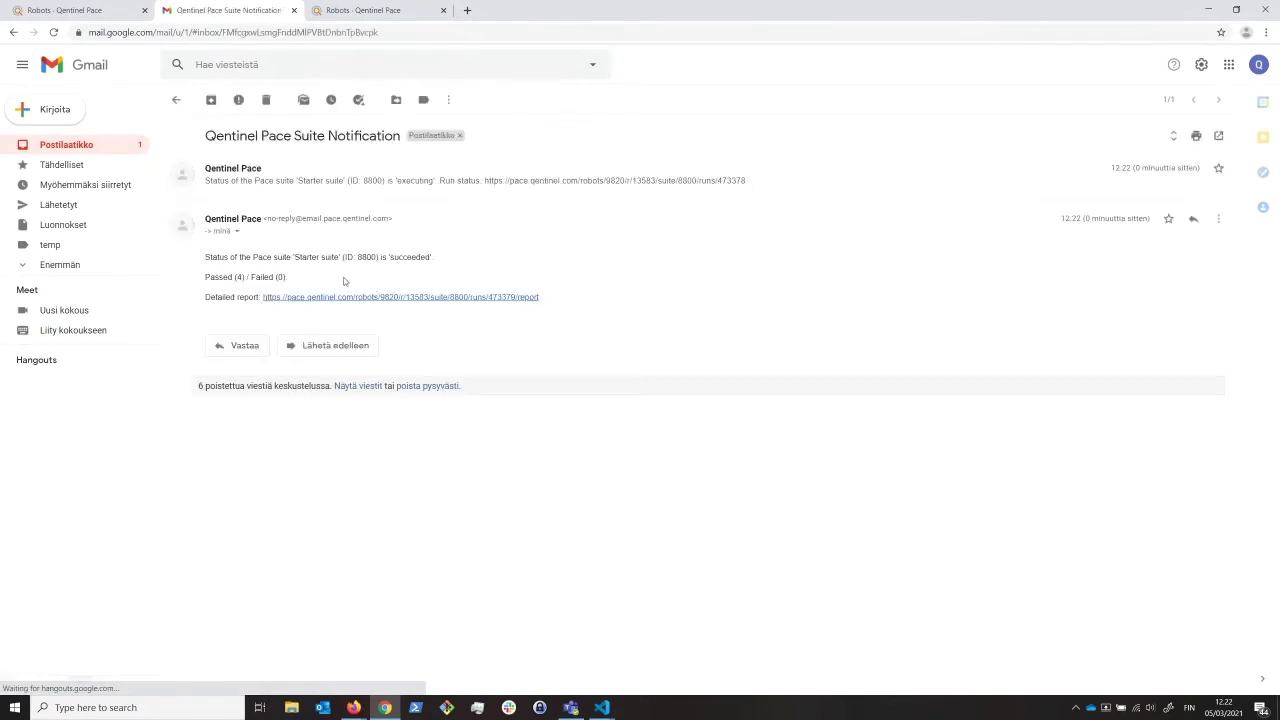
{"action": "left_click_drag", "start_coordinate": [333, 285], "coordinate": [207, 277]}
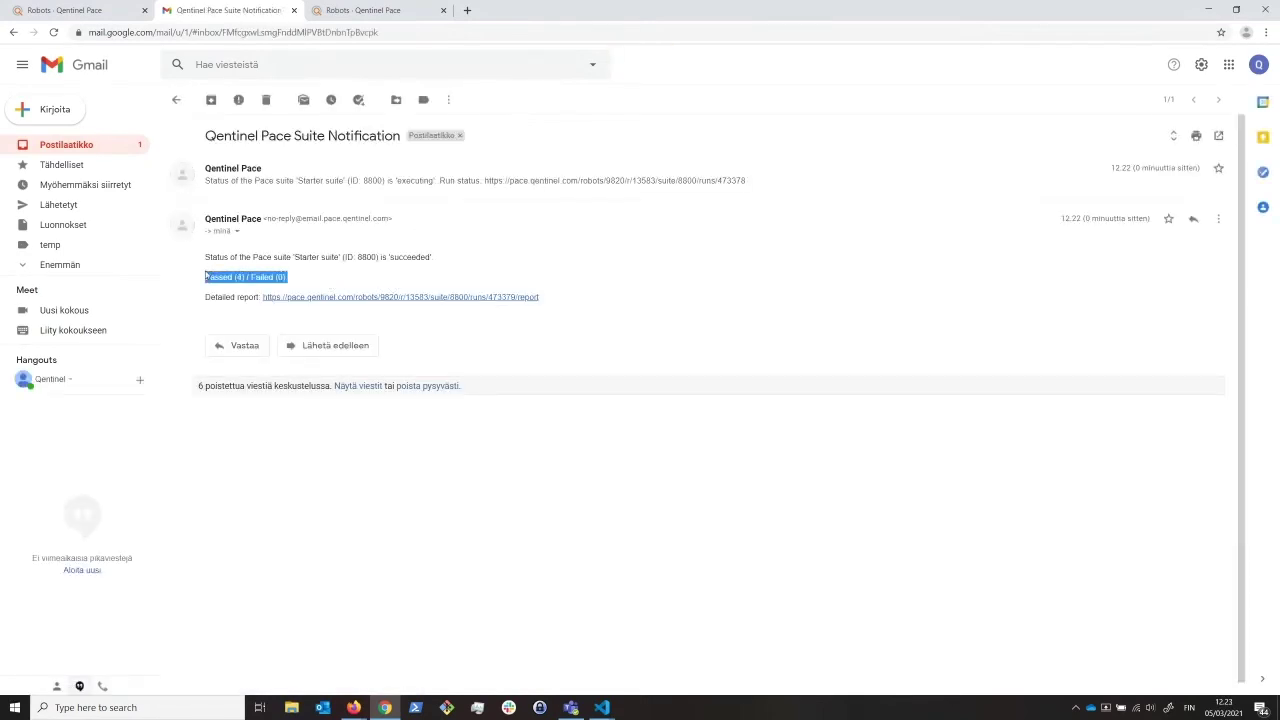
{"action": "left_click", "coordinate": [335, 283]}
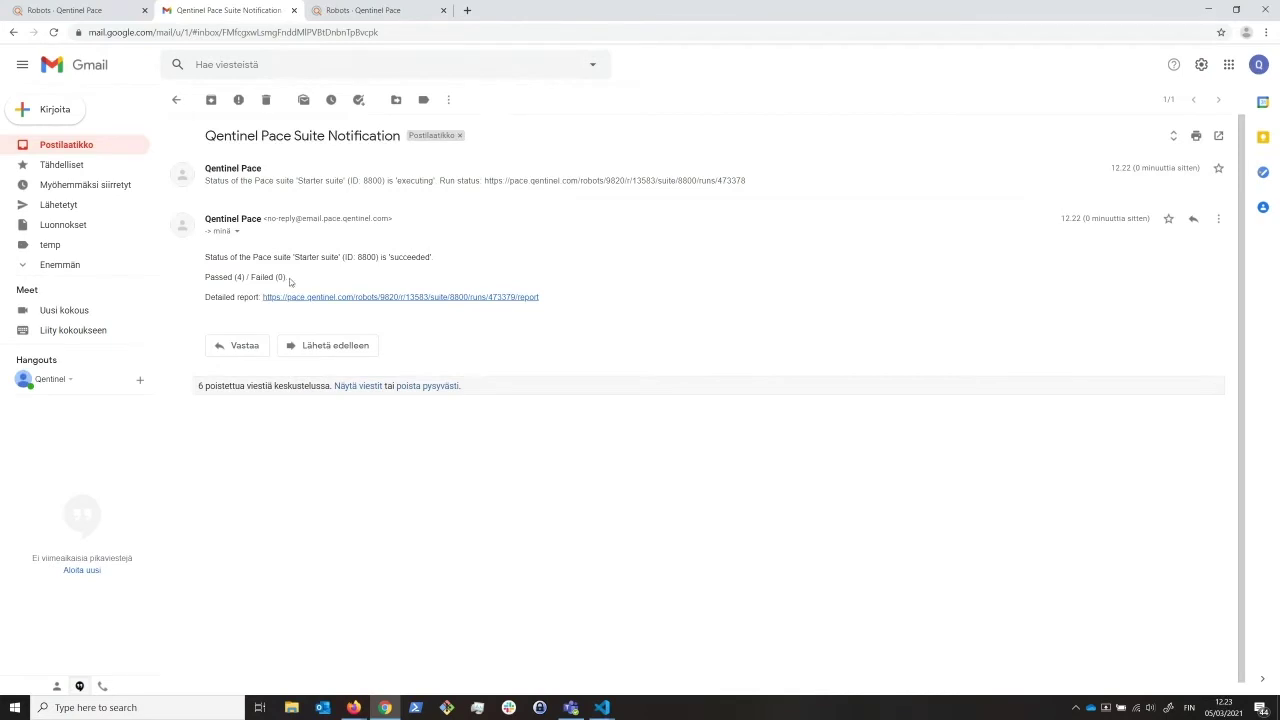
{"action": "triple_click", "coordinate": [300, 289]}
{"action": "left_click_drag", "start_coordinate": [203, 279], "coordinate": [335, 277]}
{"action": "left_click", "coordinate": [327, 276]}
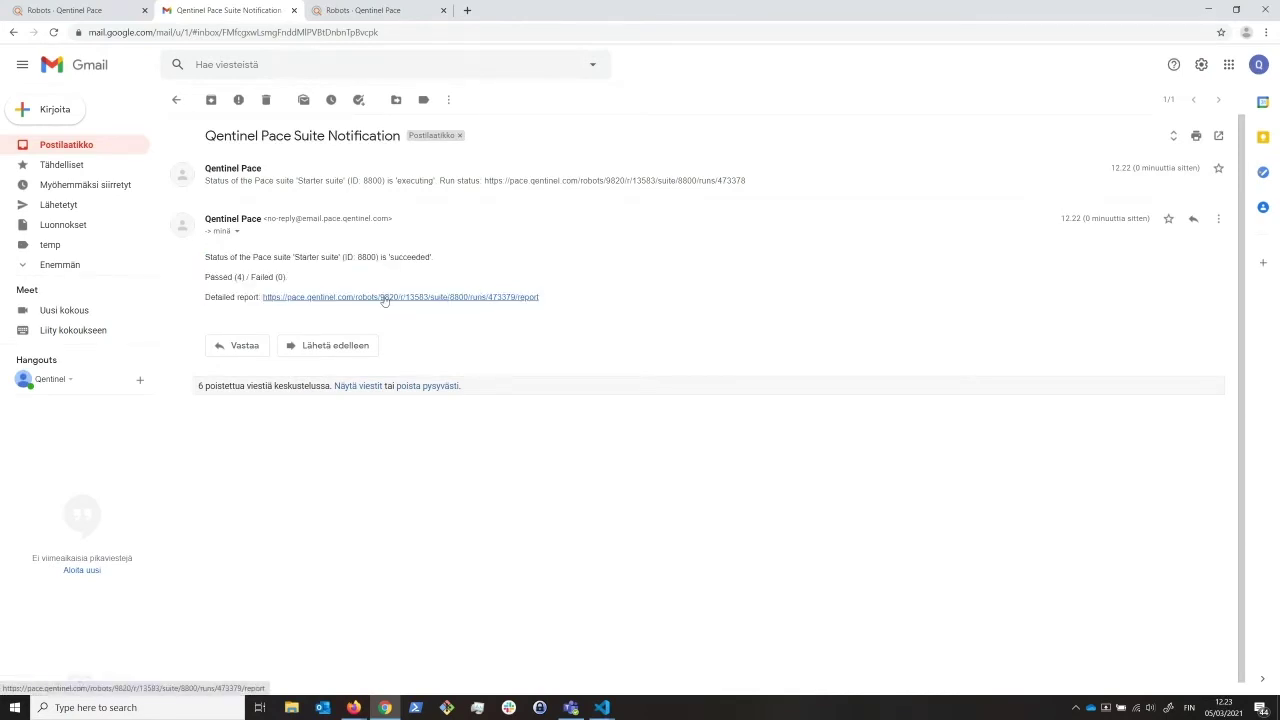
{"action": "left_click", "coordinate": [384, 298]}
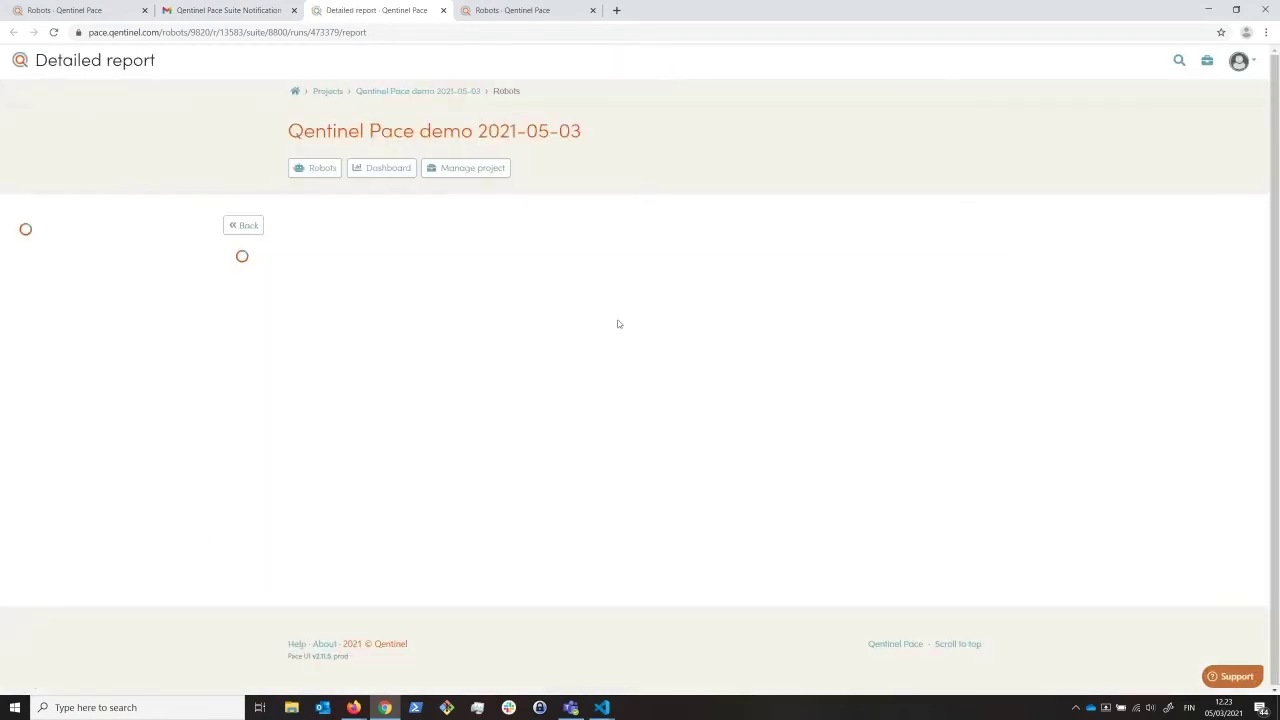
Filter the report's Execution log to Failed tests, then go back to the Starter suite runs list.
{"action": "scroll", "coordinate": [517, 411], "scroll_direction": "down", "scroll_amount": 2}
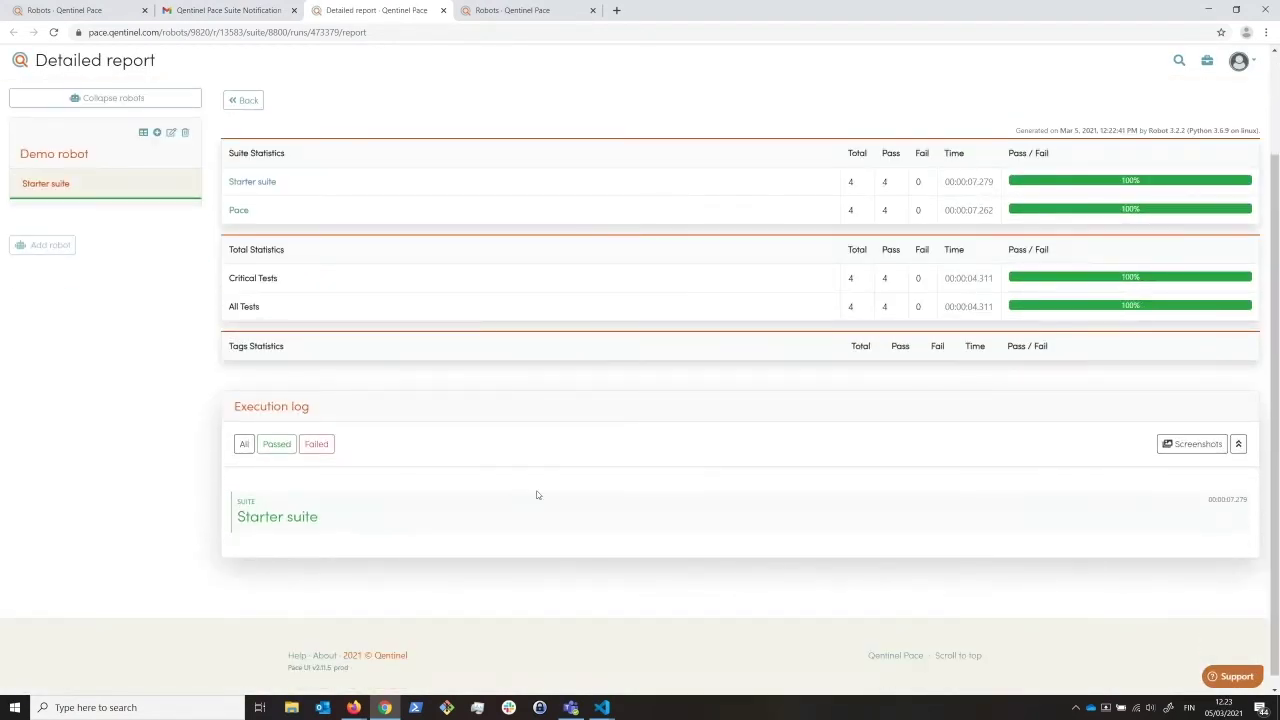
{"action": "left_click", "coordinate": [310, 450]}
{"action": "scroll", "coordinate": [300, 480], "scroll_direction": "up", "scroll_amount": 2}
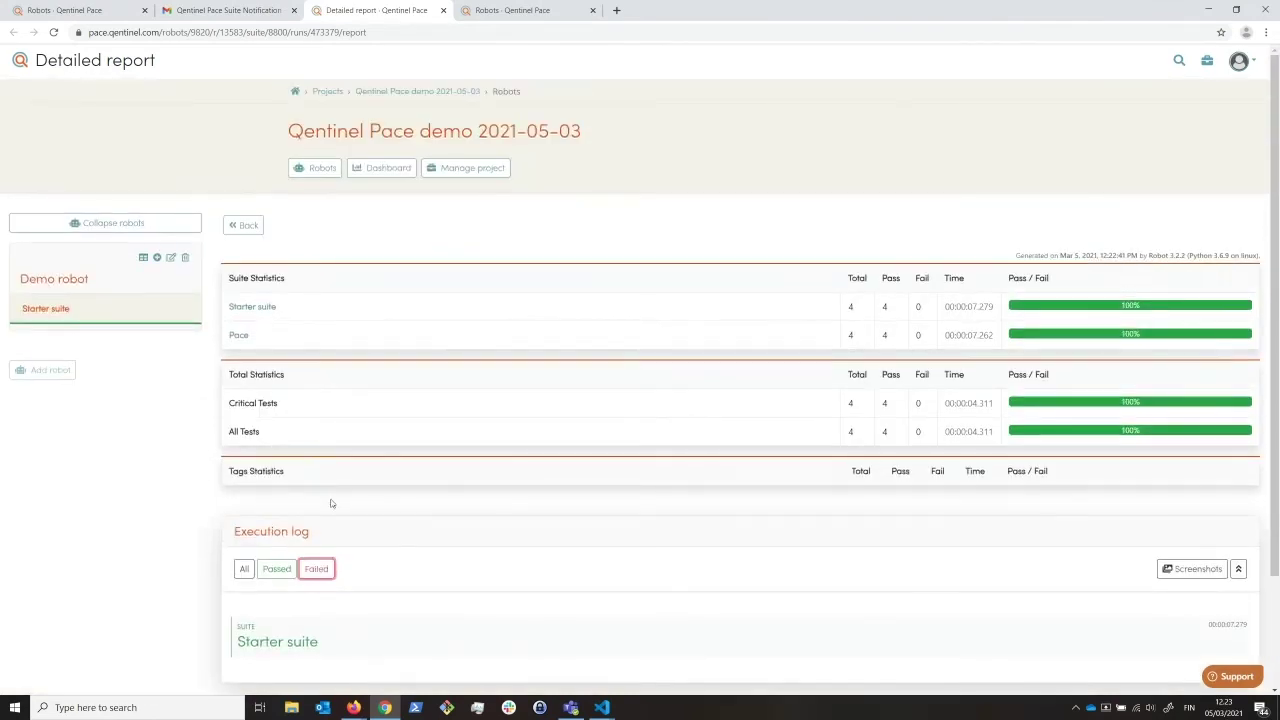
{"action": "left_click", "coordinate": [253, 227]}
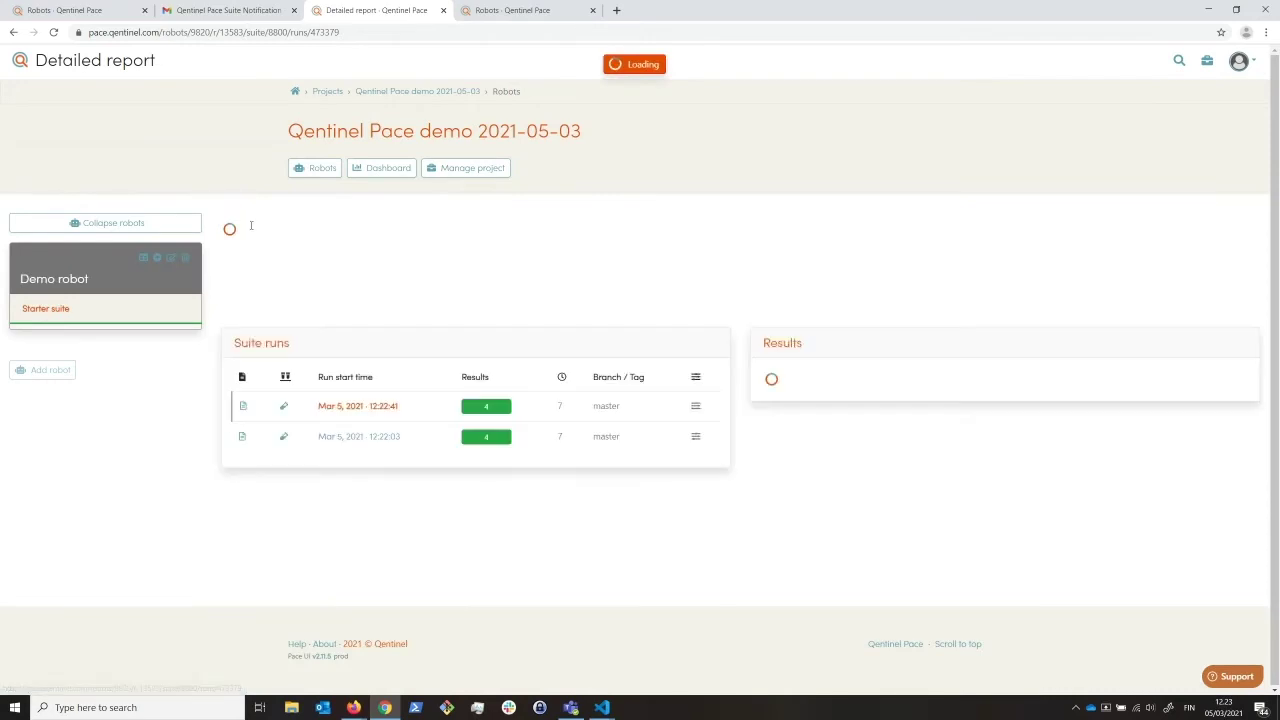
Delete the Starter suite's success-triggered email notification and confirm the deletion.
{"action": "left_click", "coordinate": [401, 261]}
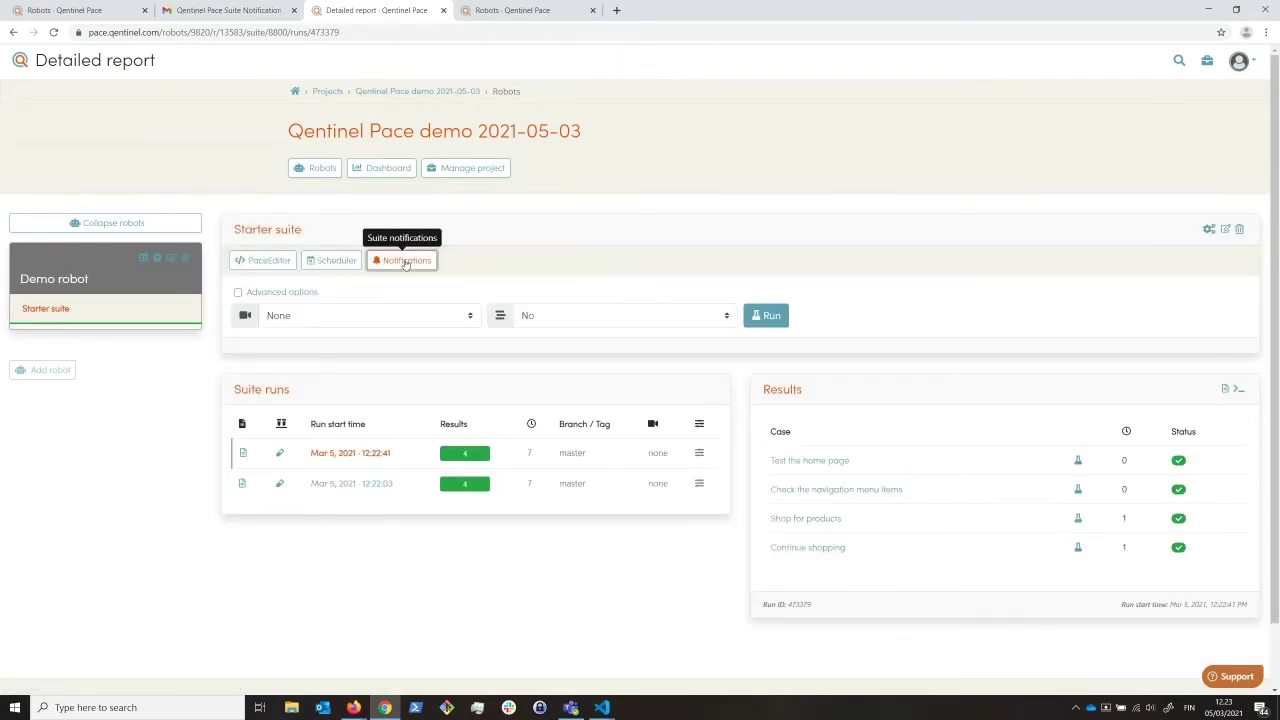
{"action": "left_click", "coordinate": [1223, 374]}
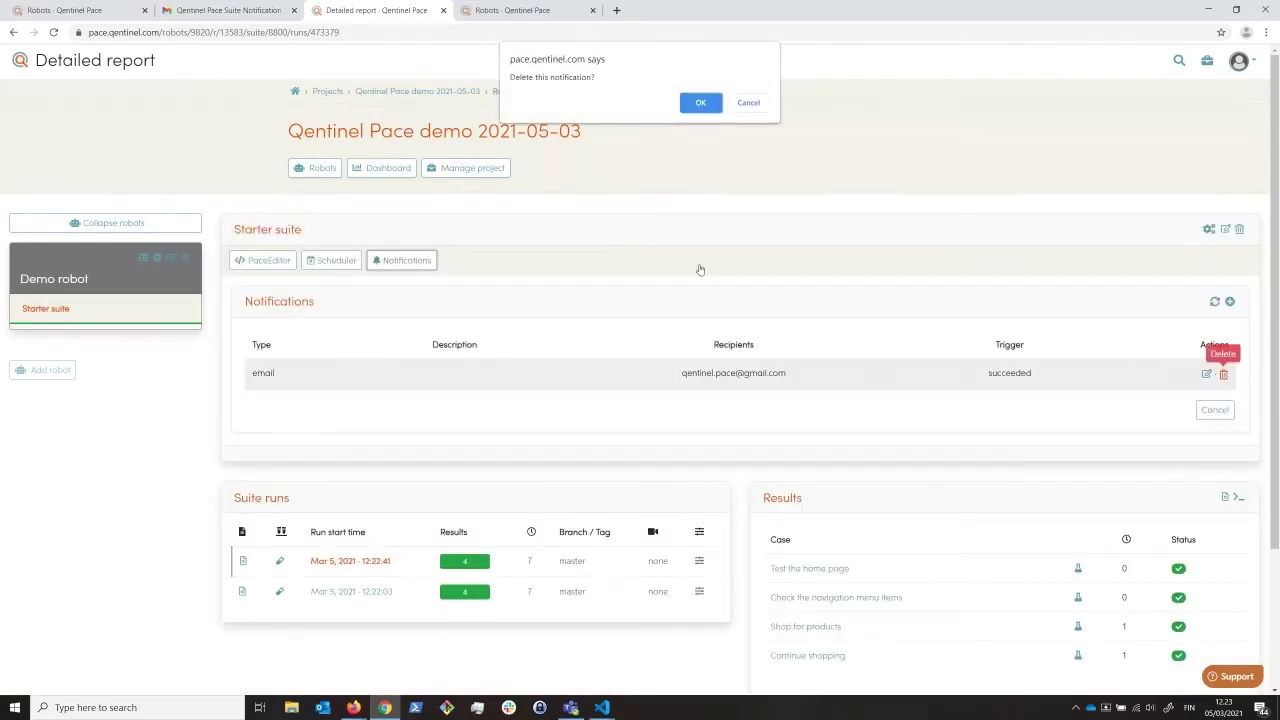
{"action": "left_click", "coordinate": [700, 104]}
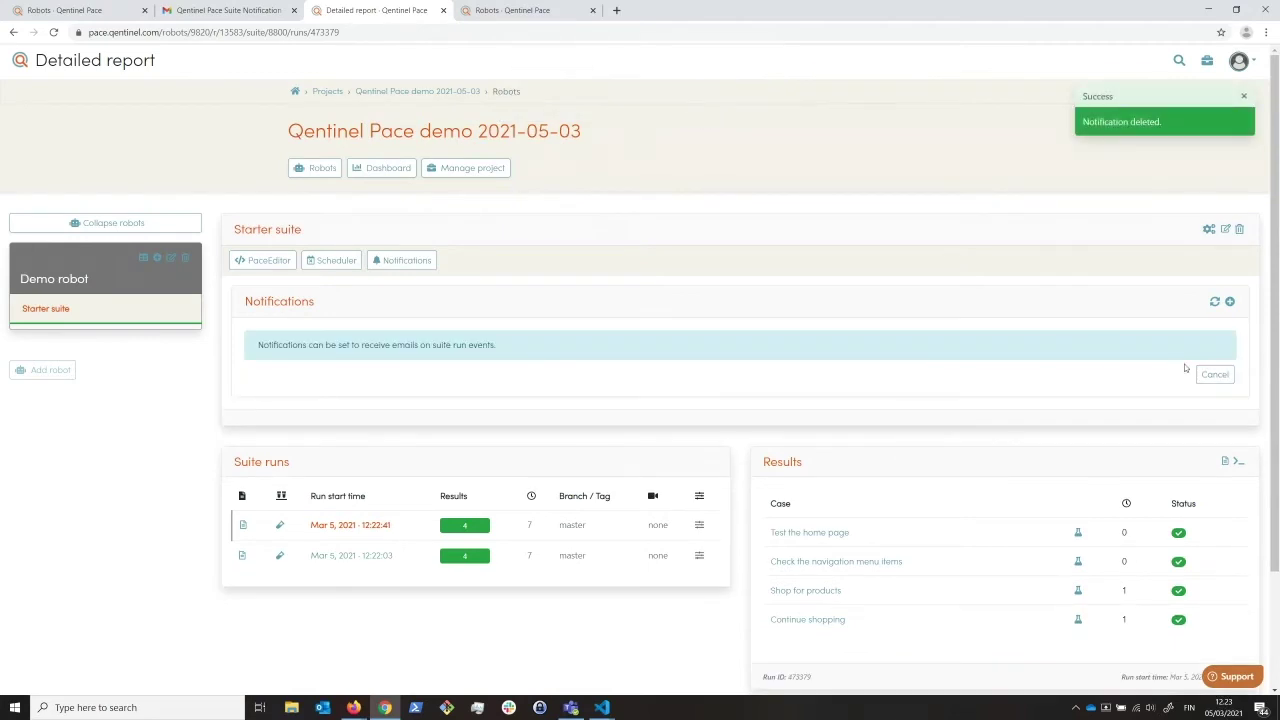
{"action": "left_click", "coordinate": [1212, 376]}
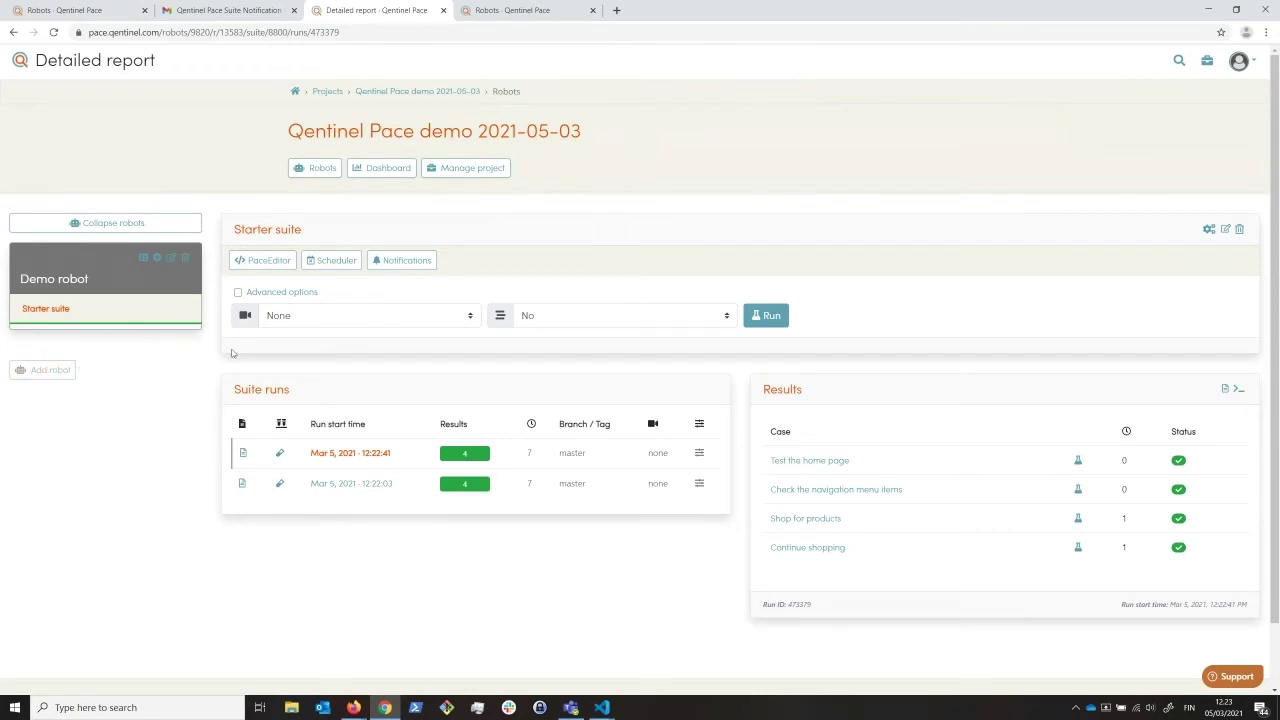
Set Demo robot's Framework version to stable, save, and reopen the Edit robot form.
{"action": "left_click", "coordinate": [172, 262]}
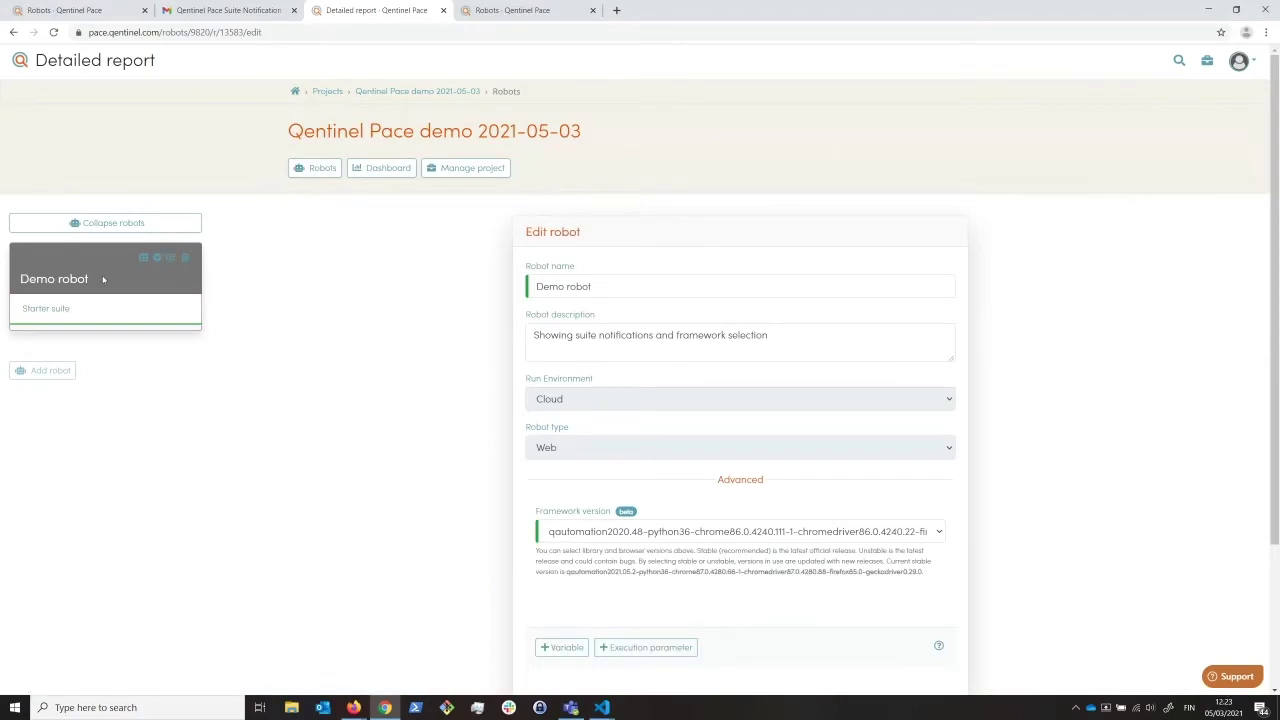
{"action": "left_click", "coordinate": [622, 531]}
{"action": "left_click", "coordinate": [591, 127]}
{"action": "scroll", "coordinate": [792, 542], "scroll_direction": "down", "scroll_amount": 2}
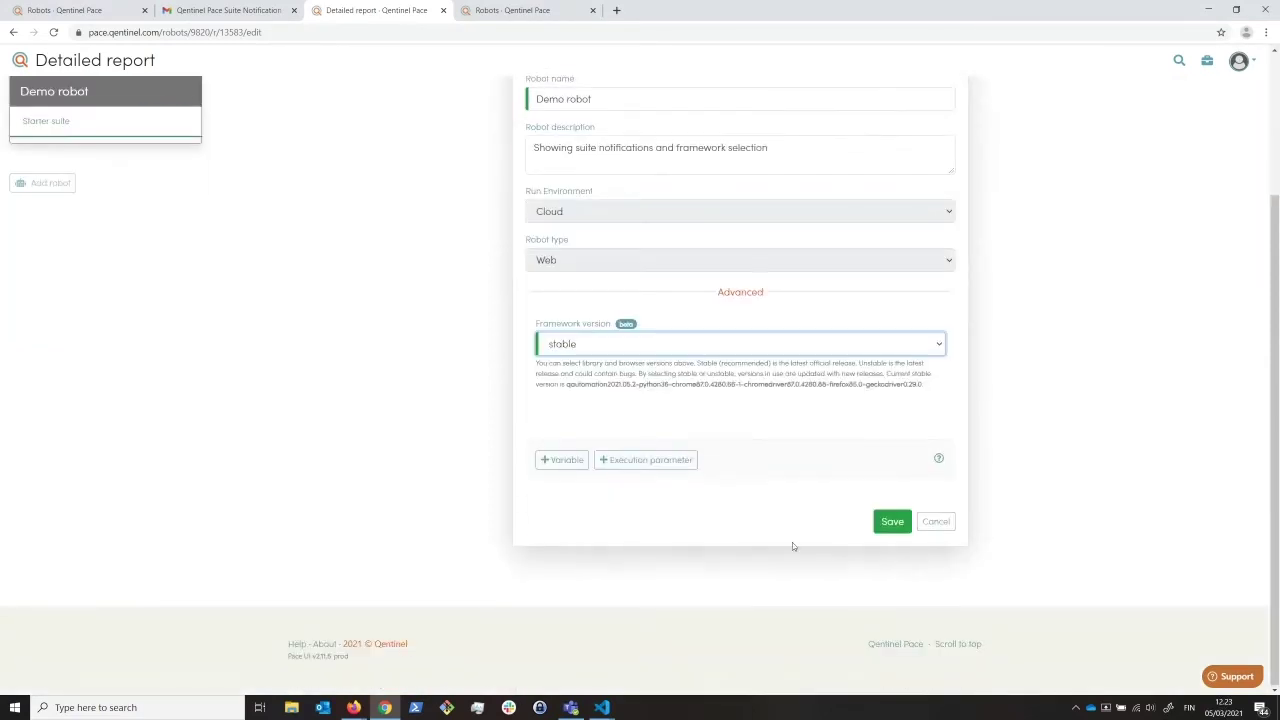
{"action": "left_click", "coordinate": [889, 522]}
{"action": "scroll", "coordinate": [202, 273], "scroll_direction": "down", "scroll_amount": 2}
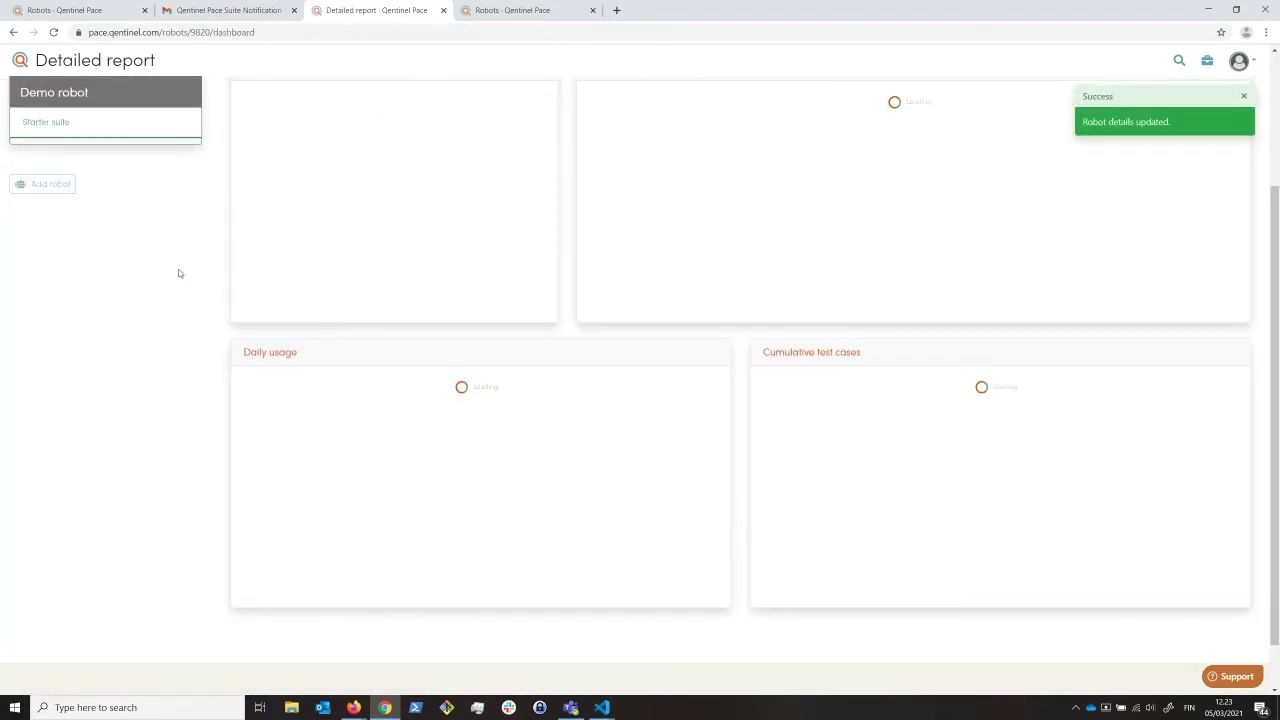
{"action": "scroll", "coordinate": [180, 274], "scroll_direction": "up", "scroll_amount": 2}
{"action": "left_click", "coordinate": [172, 260]}
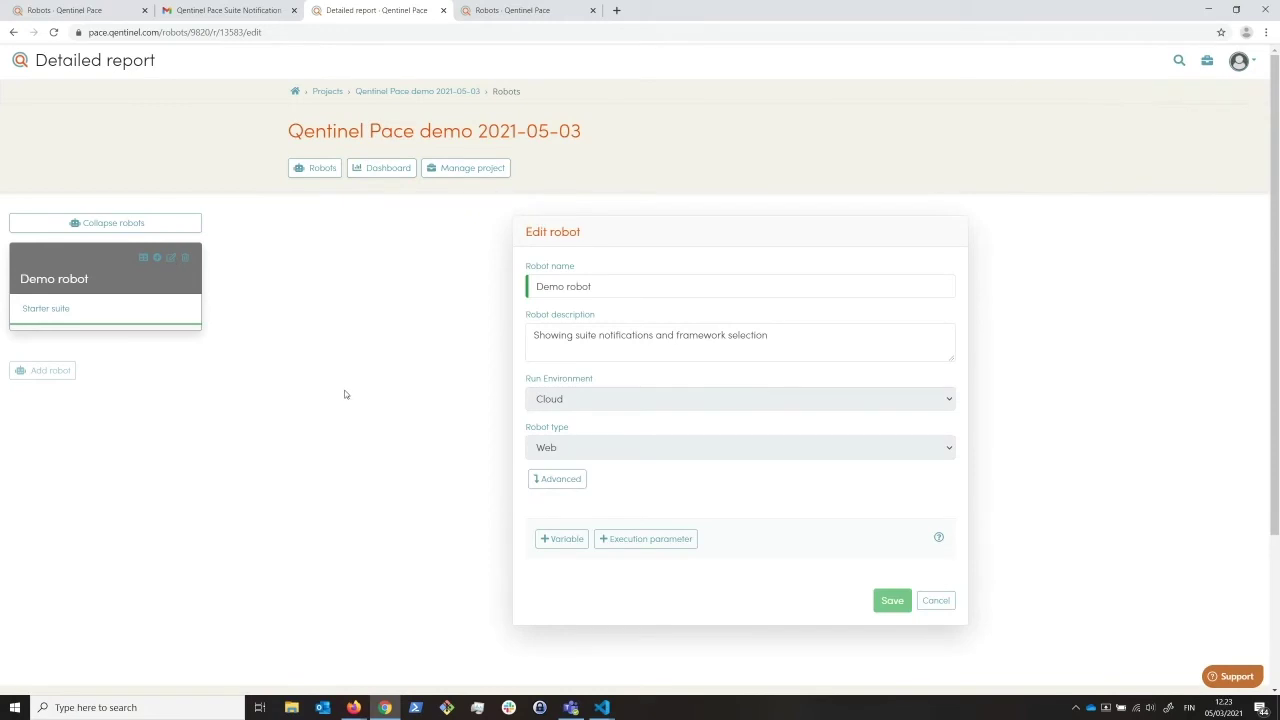
Expand the advanced options, open the user profile in a background tab, and return to Edit robot.
{"action": "left_click", "coordinate": [561, 481]}
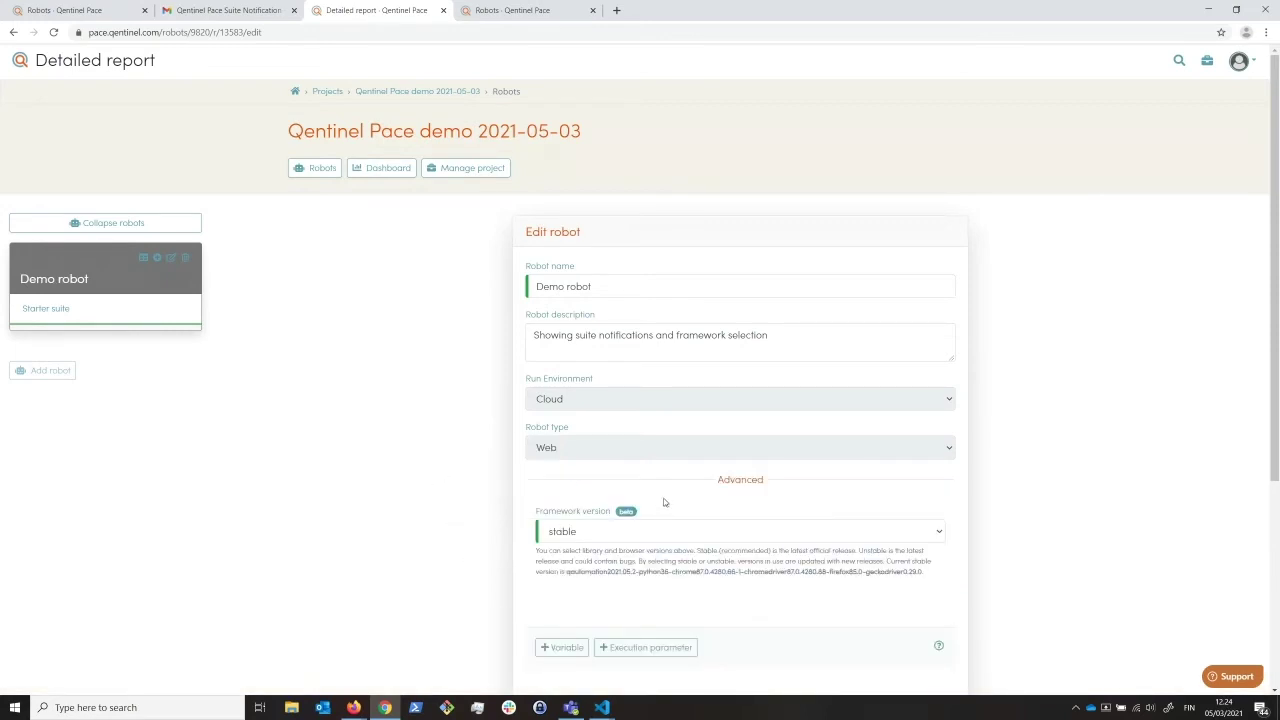
{"action": "mouse_move", "coordinate": [626, 511]}
{"action": "left_click", "coordinate": [1239, 62]}
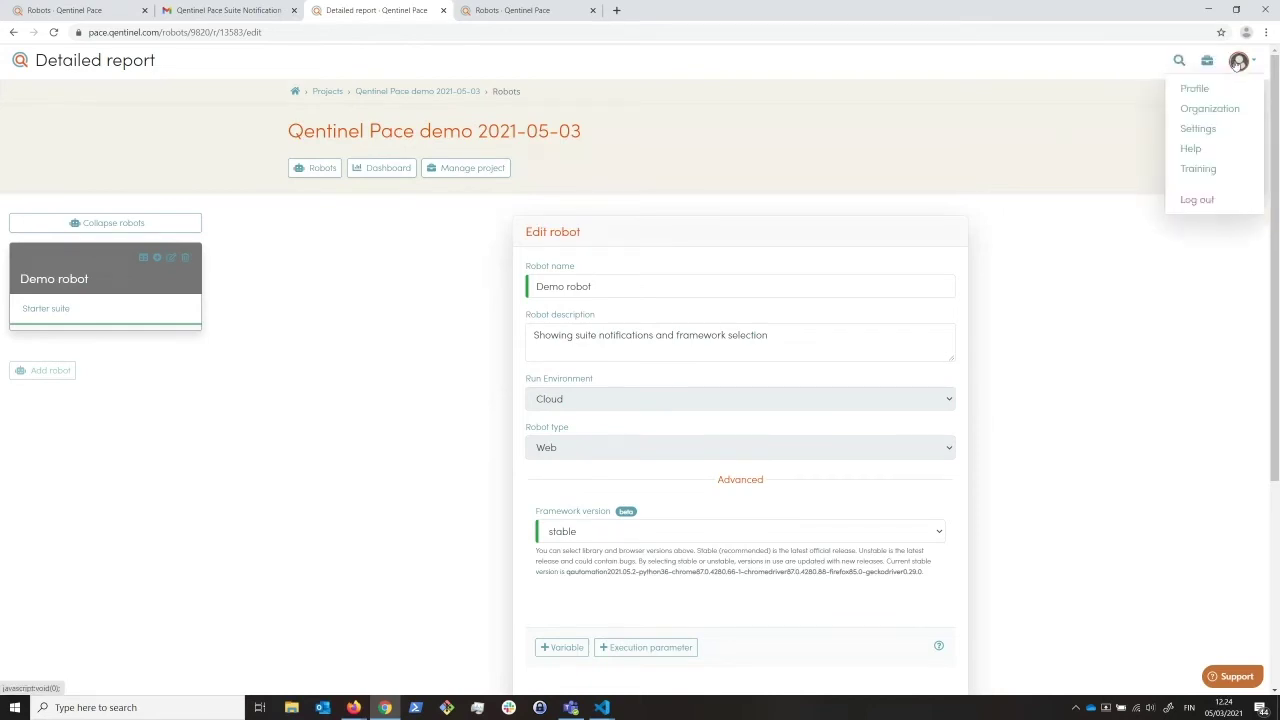
{"action": "middle_click", "coordinate": [1200, 88]}
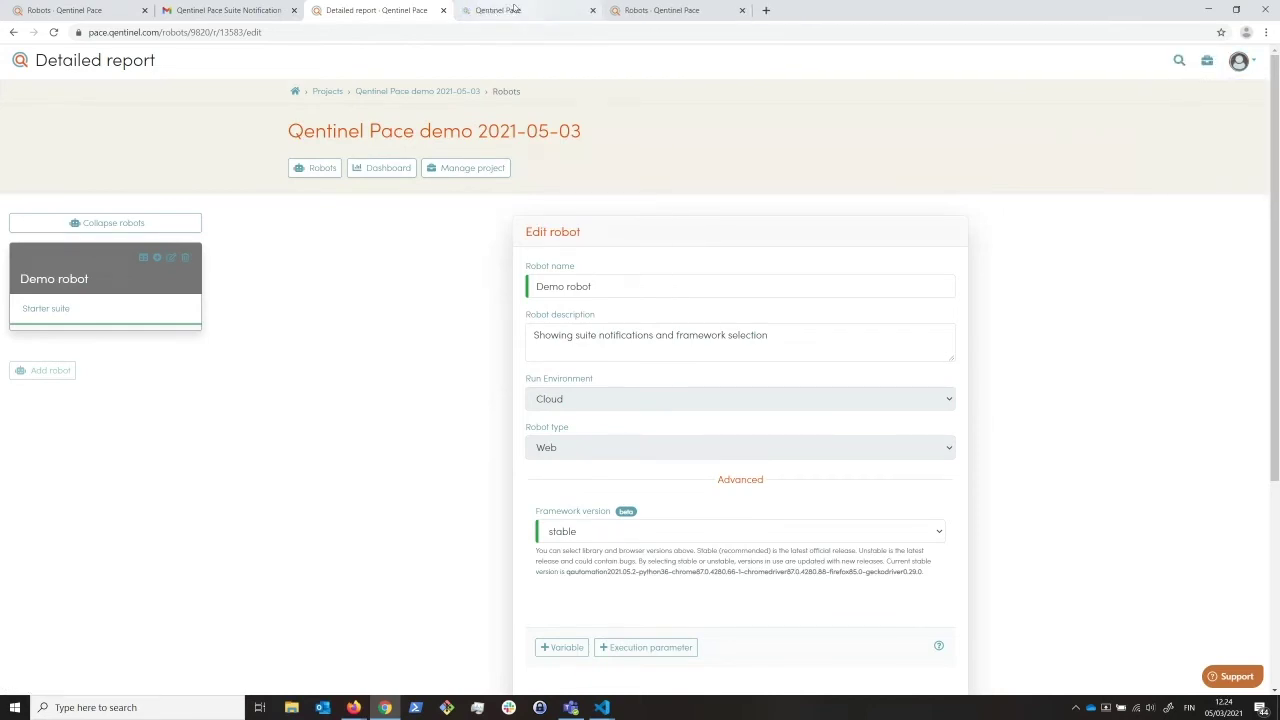
{"action": "left_click", "coordinate": [493, 12]}
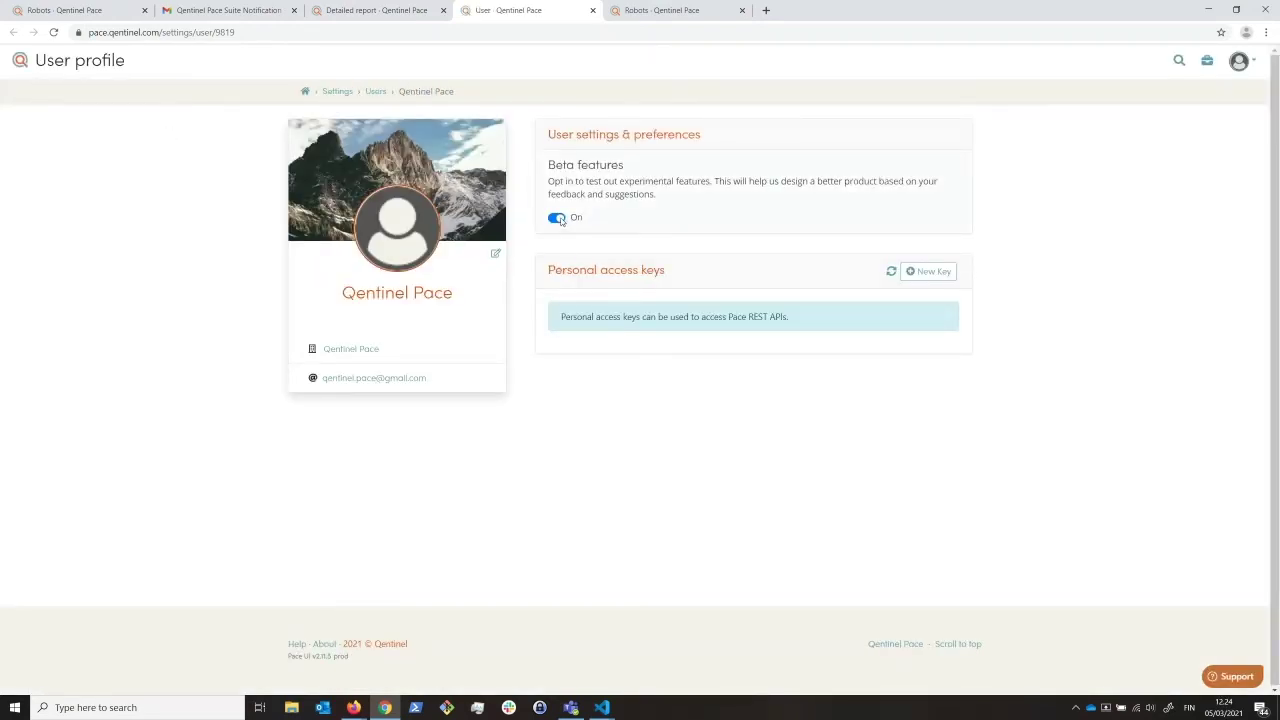
{"action": "left_click", "coordinate": [372, 8]}
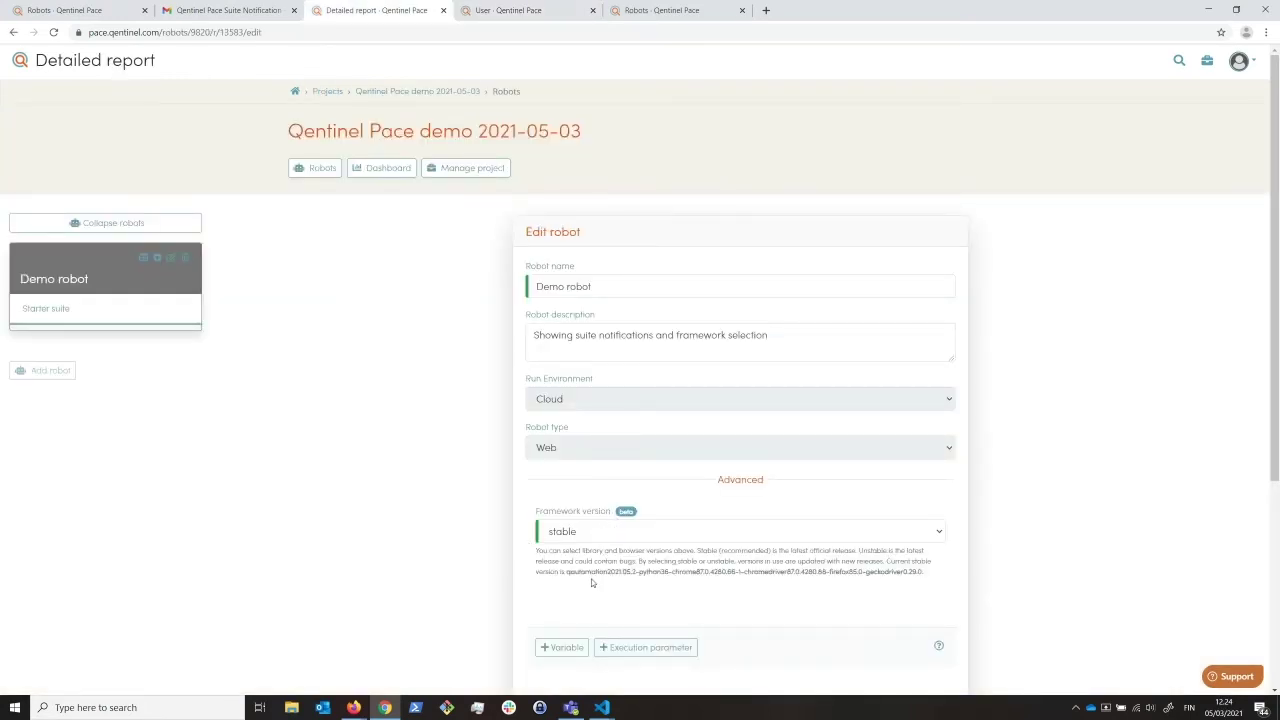
Review the current stable framework version and its 'Stable (recommended)' help text.
{"action": "scroll", "coordinate": [608, 570], "scroll_direction": "down", "scroll_amount": 1}
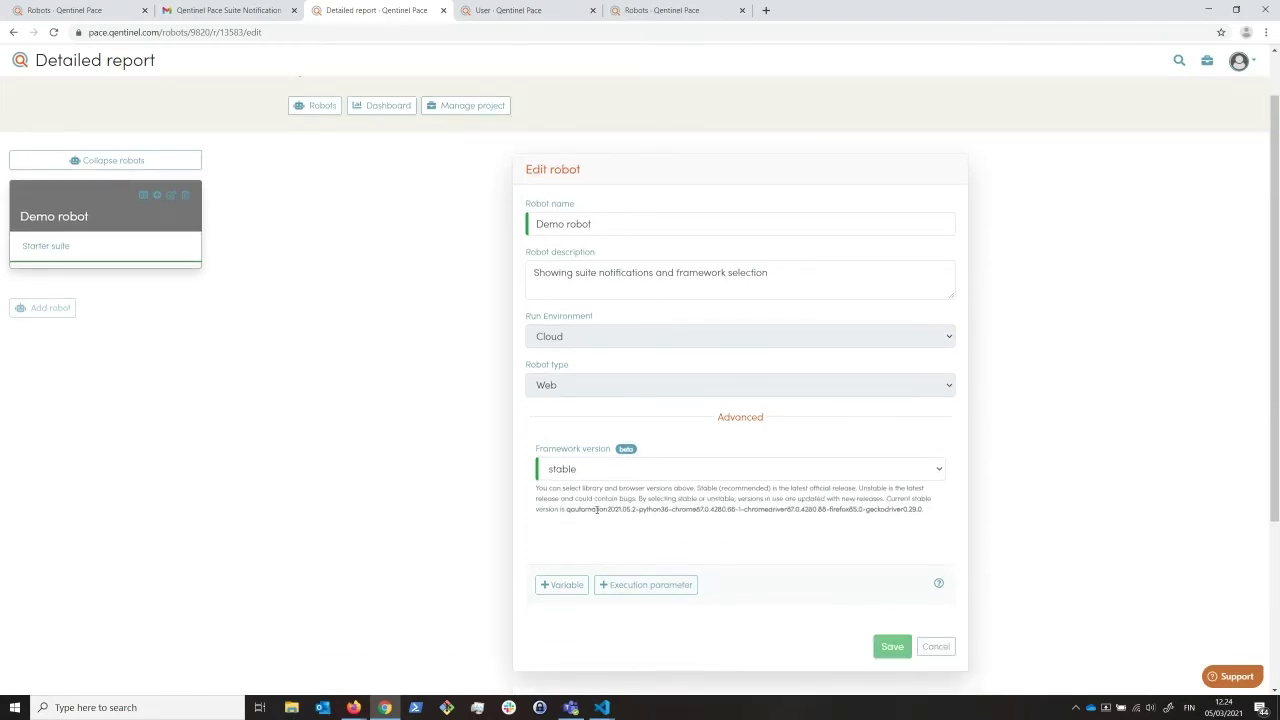
{"action": "left_click_drag", "start_coordinate": [566, 511], "coordinate": [637, 511]}
{"action": "left_click", "coordinate": [480, 490]}
{"action": "double_click", "coordinate": [701, 490]}
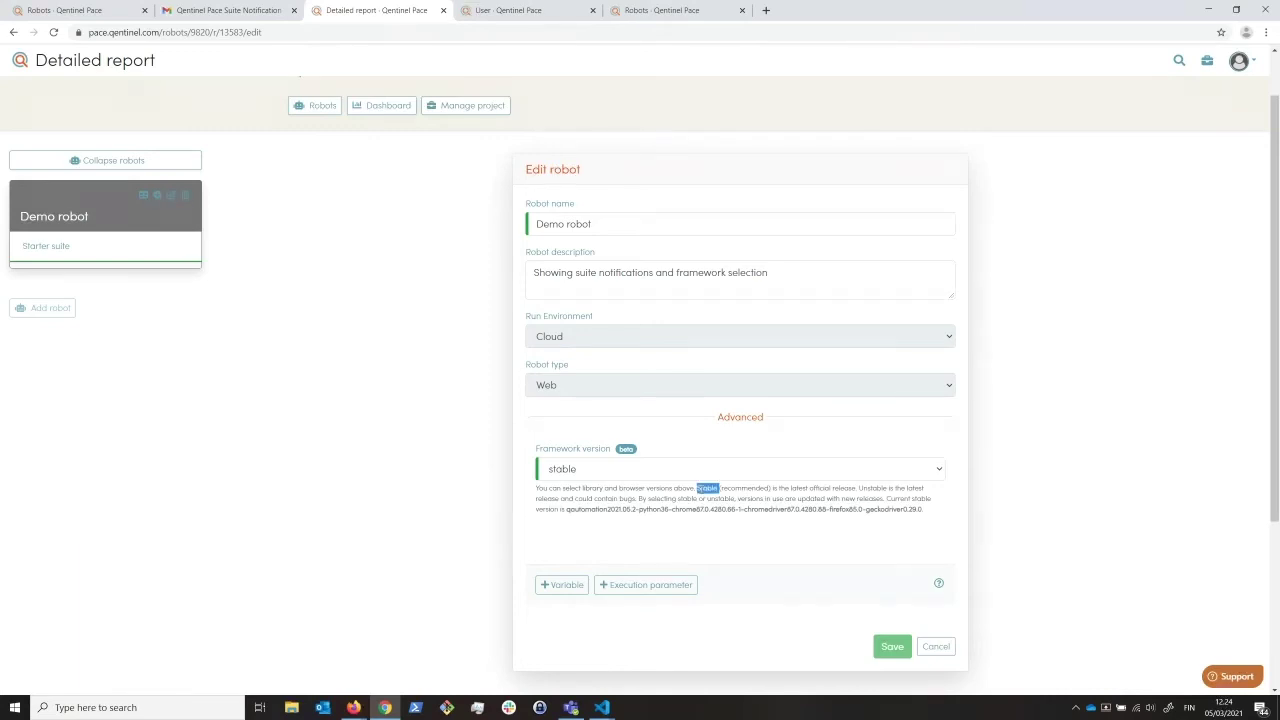
{"action": "double_click", "coordinate": [745, 490]}
Browse the Framework version list and select 'unstable' for Demo robot.
{"action": "left_click", "coordinate": [689, 471]}
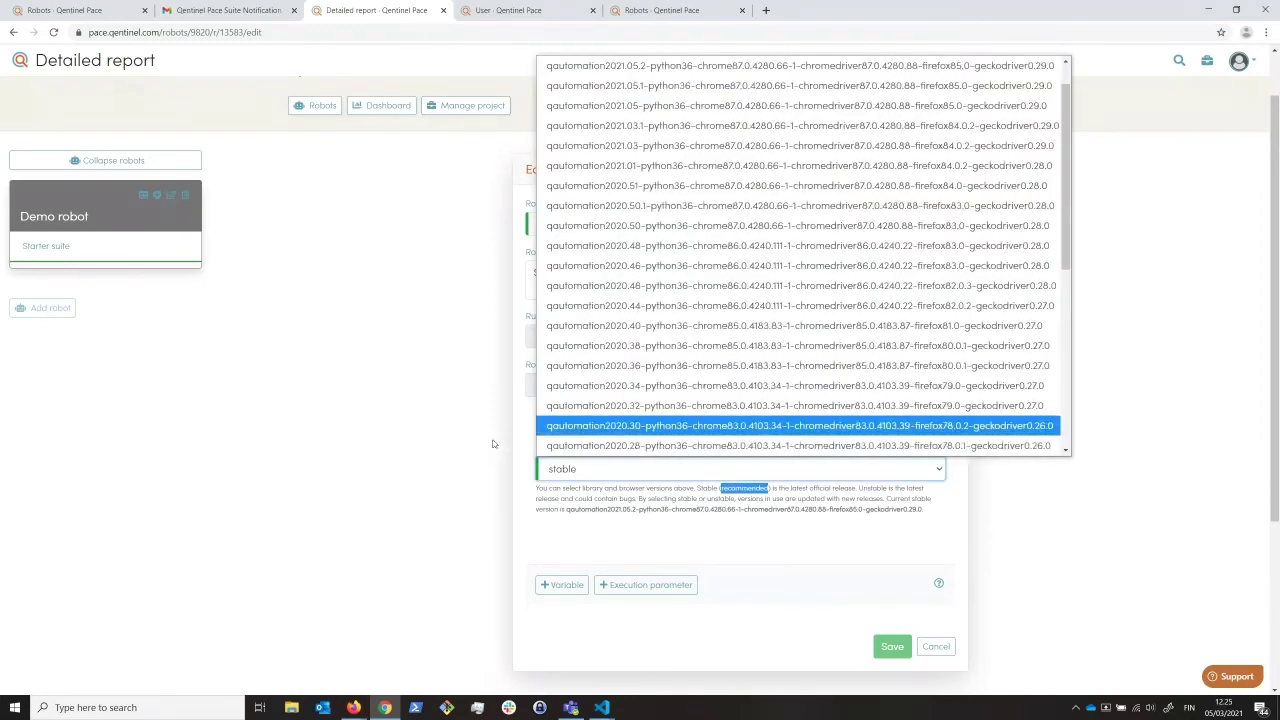
{"action": "scroll", "coordinate": [640, 345], "scroll_direction": "up", "scroll_amount": 1}
{"action": "key", "text": "Down"}
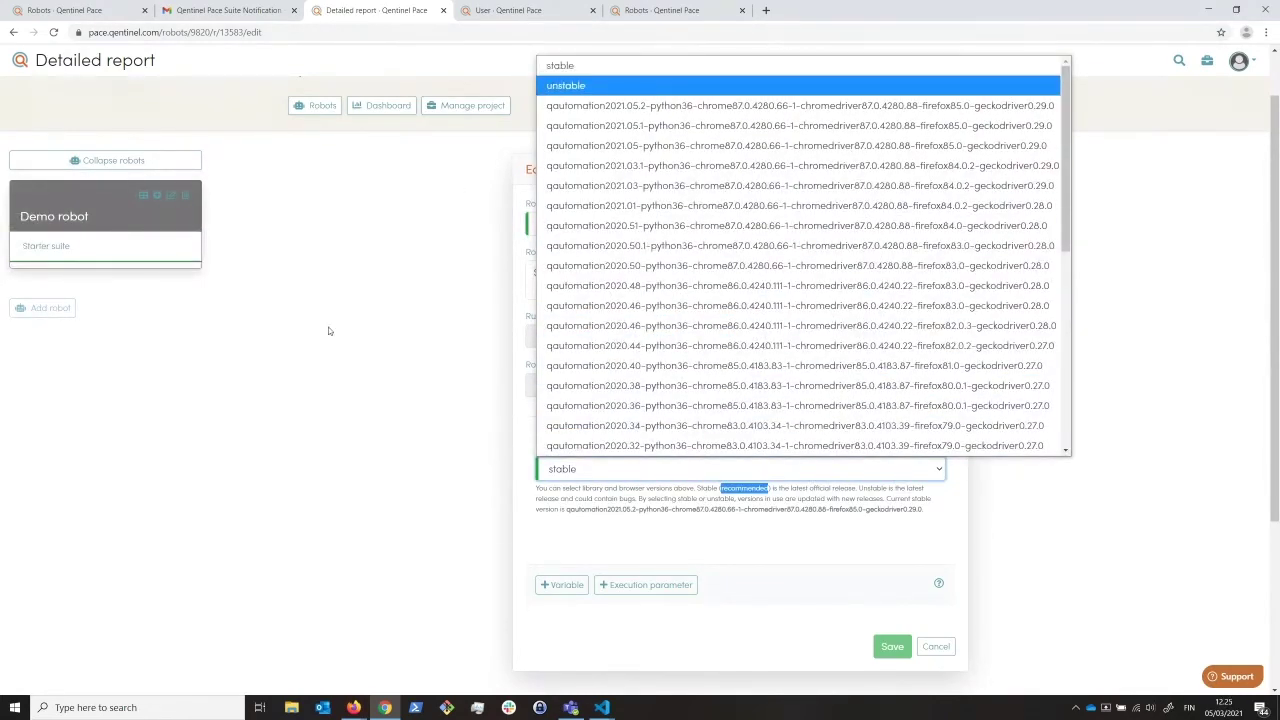
{"action": "left_click", "coordinate": [428, 398]}
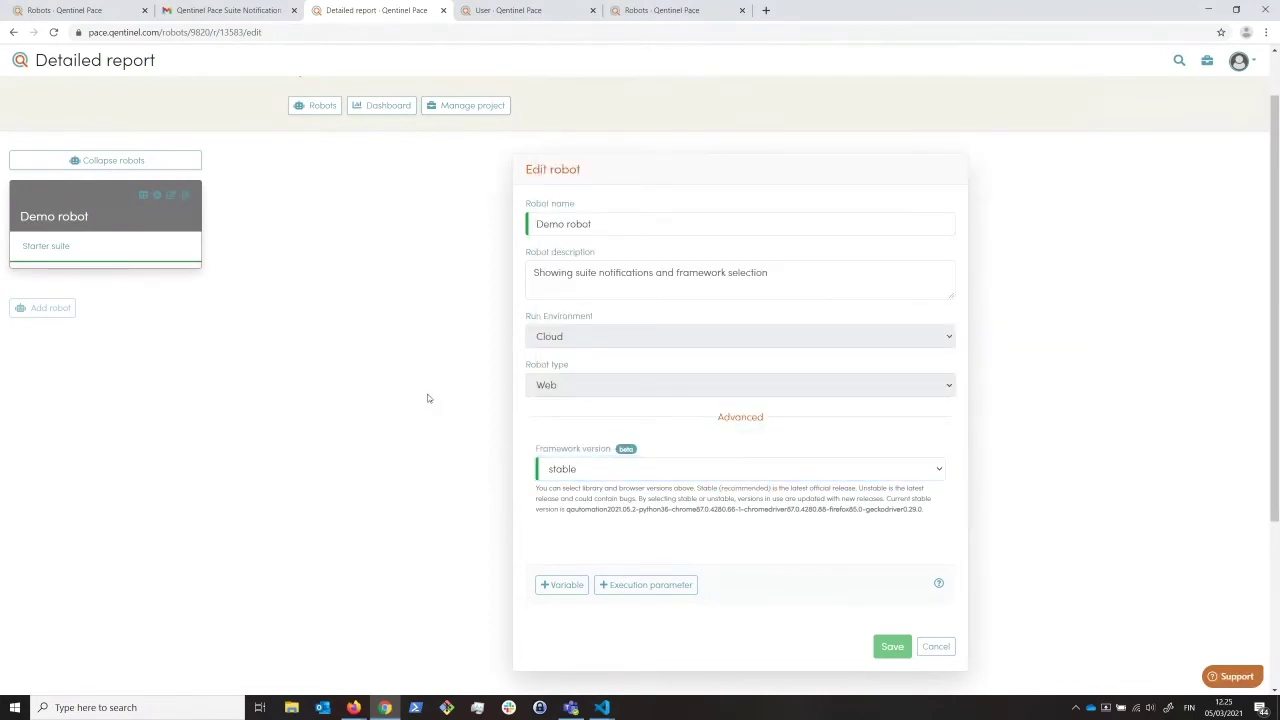
{"action": "left_click", "coordinate": [565, 470]}
{"action": "scroll", "coordinate": [700, 150], "scroll_direction": "down", "scroll_amount": 1}
{"action": "scroll", "coordinate": [622, 138], "scroll_direction": "up", "scroll_amount": 1}
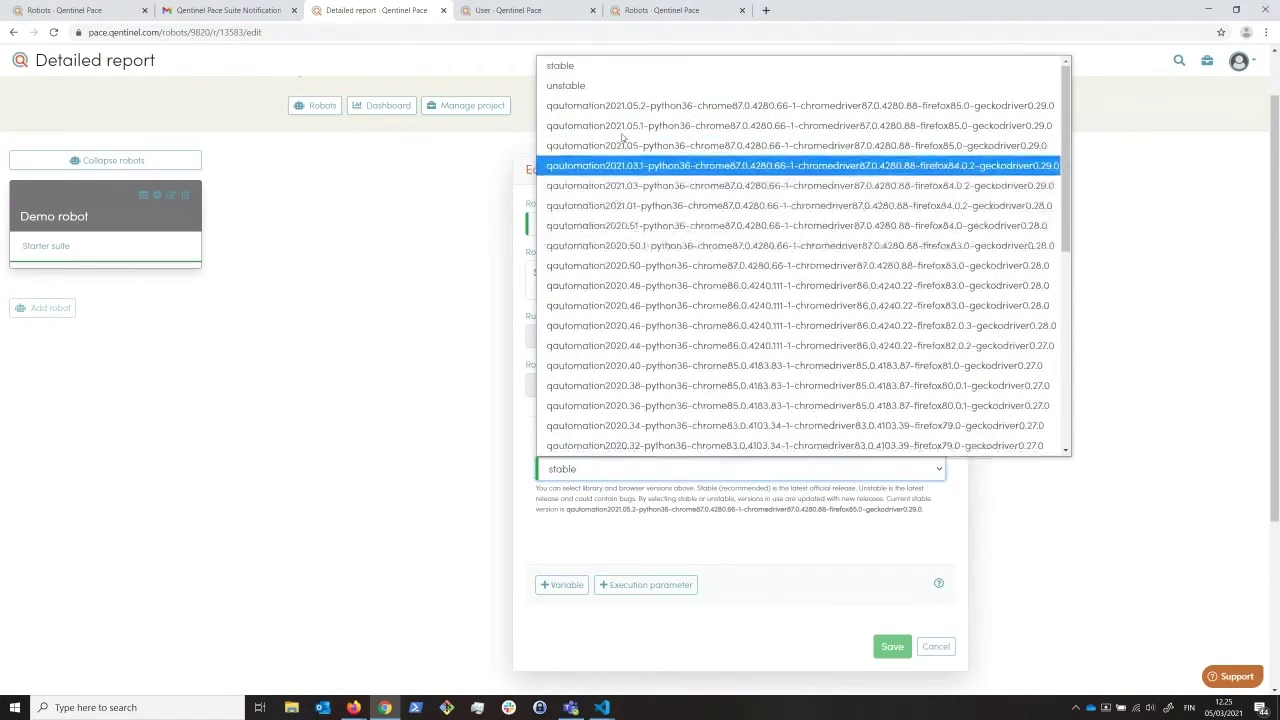
{"action": "left_click", "coordinate": [581, 90]}
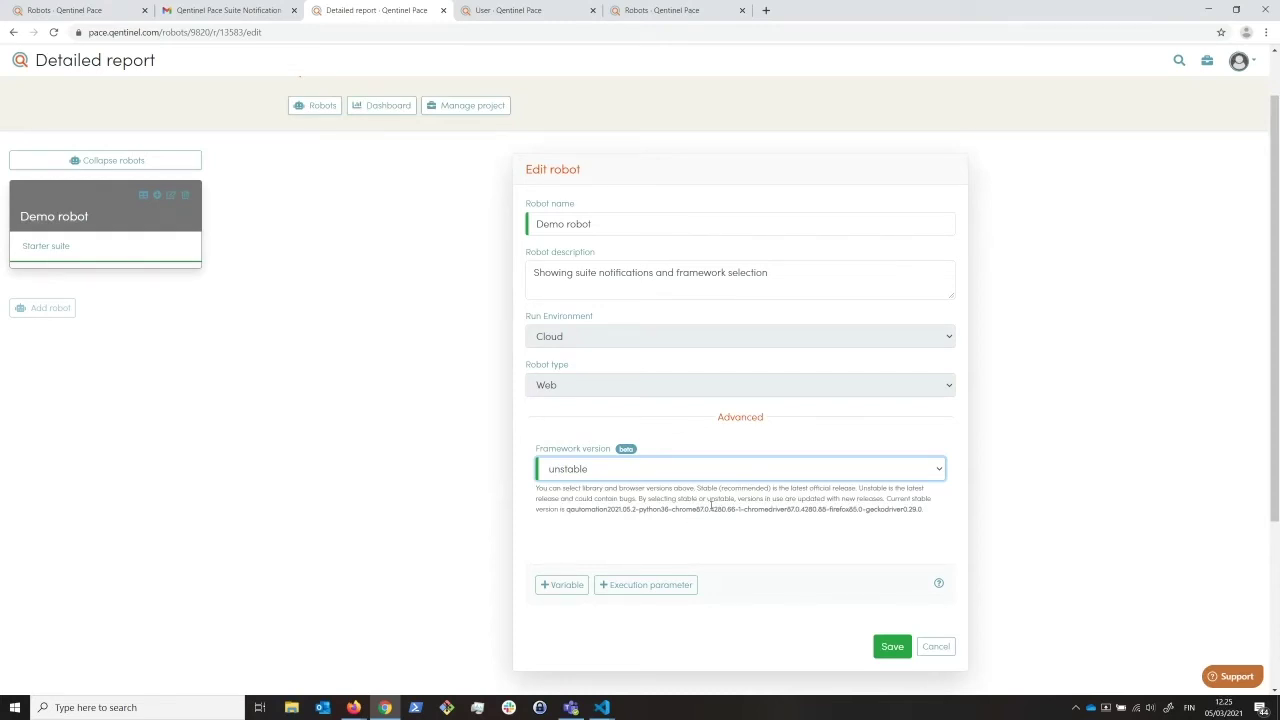
Set the Demo robot's framework version to qautomation2020.48 and save the robot.
{"action": "left_click", "coordinate": [632, 470]}
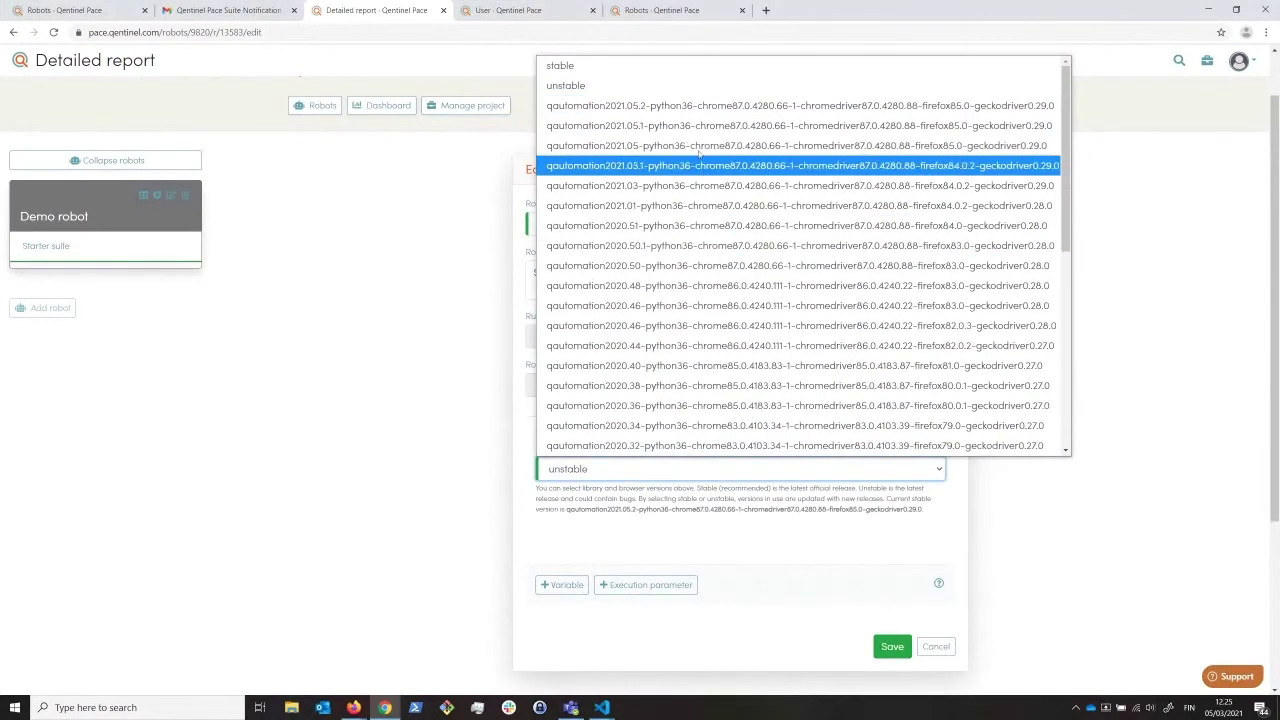
{"action": "left_click", "coordinate": [684, 288]}
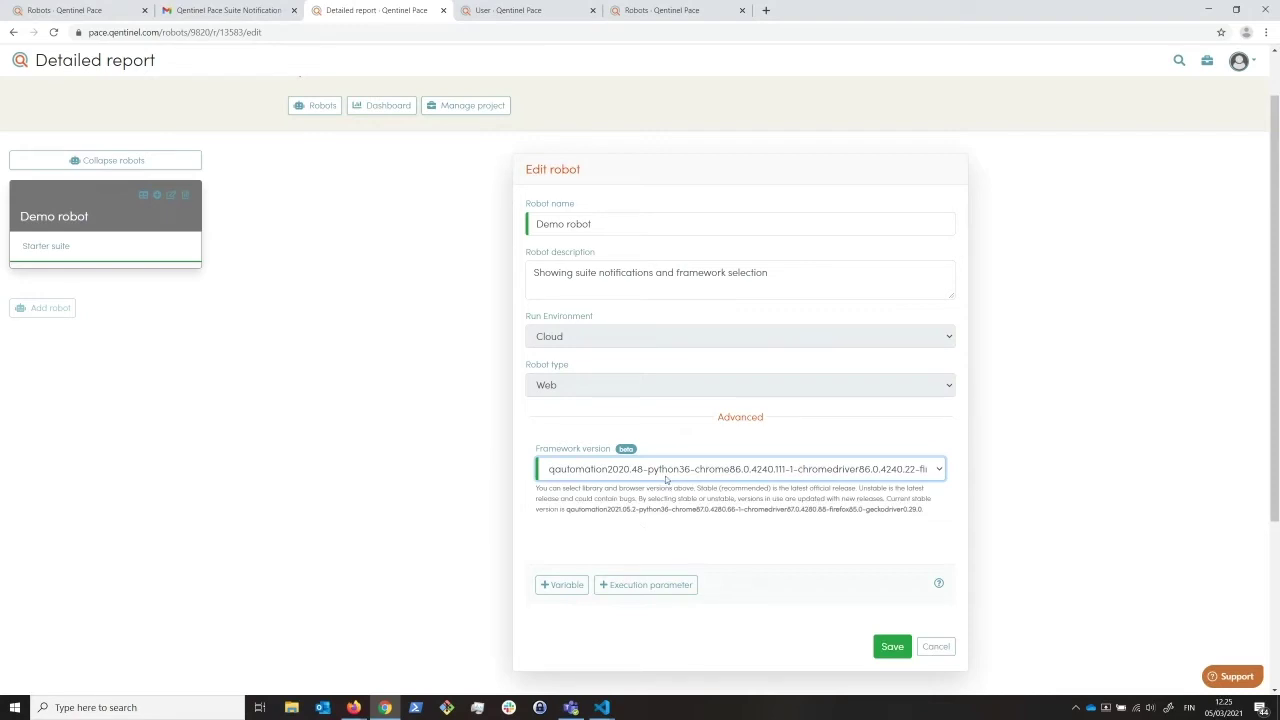
{"action": "left_click", "coordinate": [890, 647]}
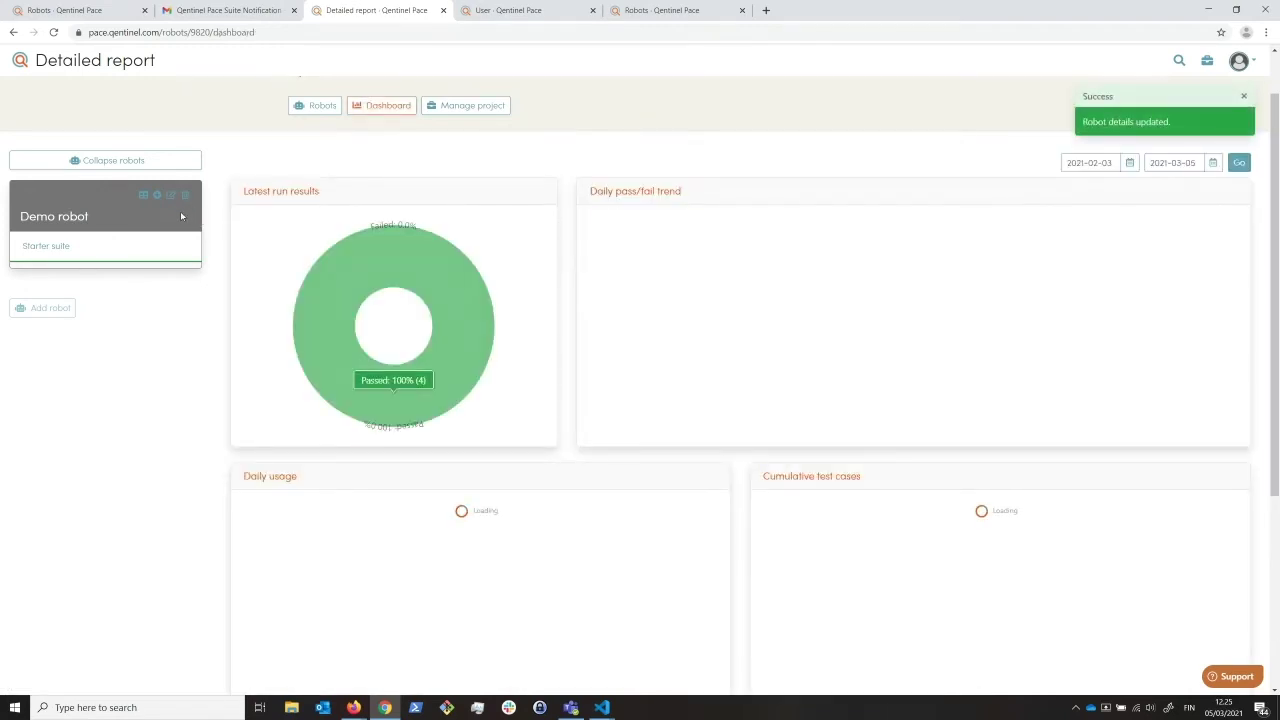
Run the Starter suite and check that the log lists QWeb version 2020.48.
{"action": "left_click", "coordinate": [48, 248]}
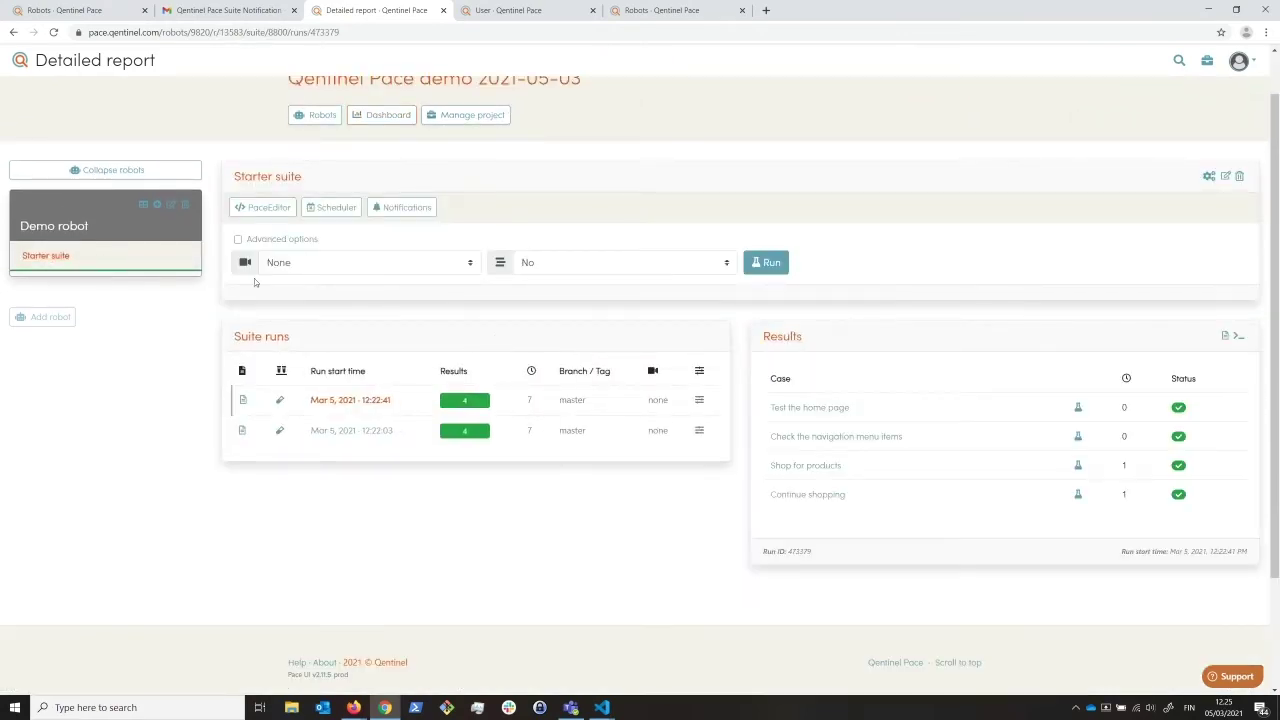
{"action": "left_click", "coordinate": [767, 262]}
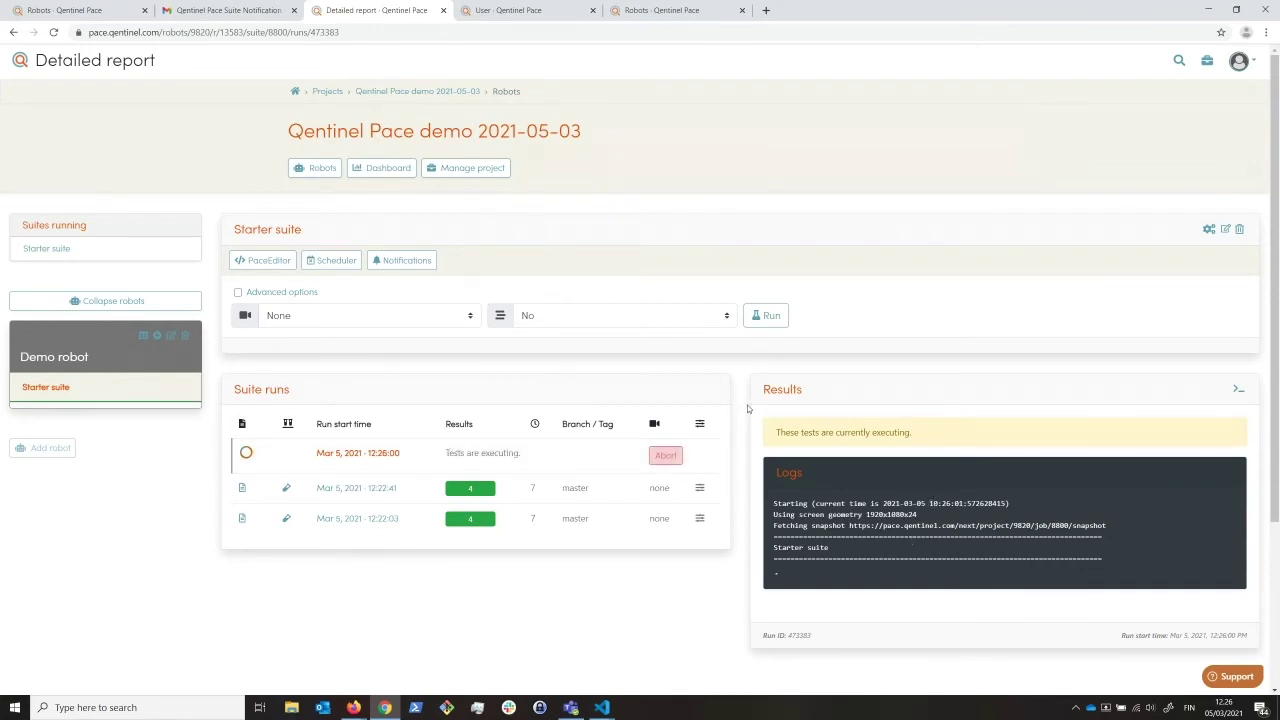
{"action": "scroll", "coordinate": [855, 450], "scroll_direction": "down", "scroll_amount": 2}
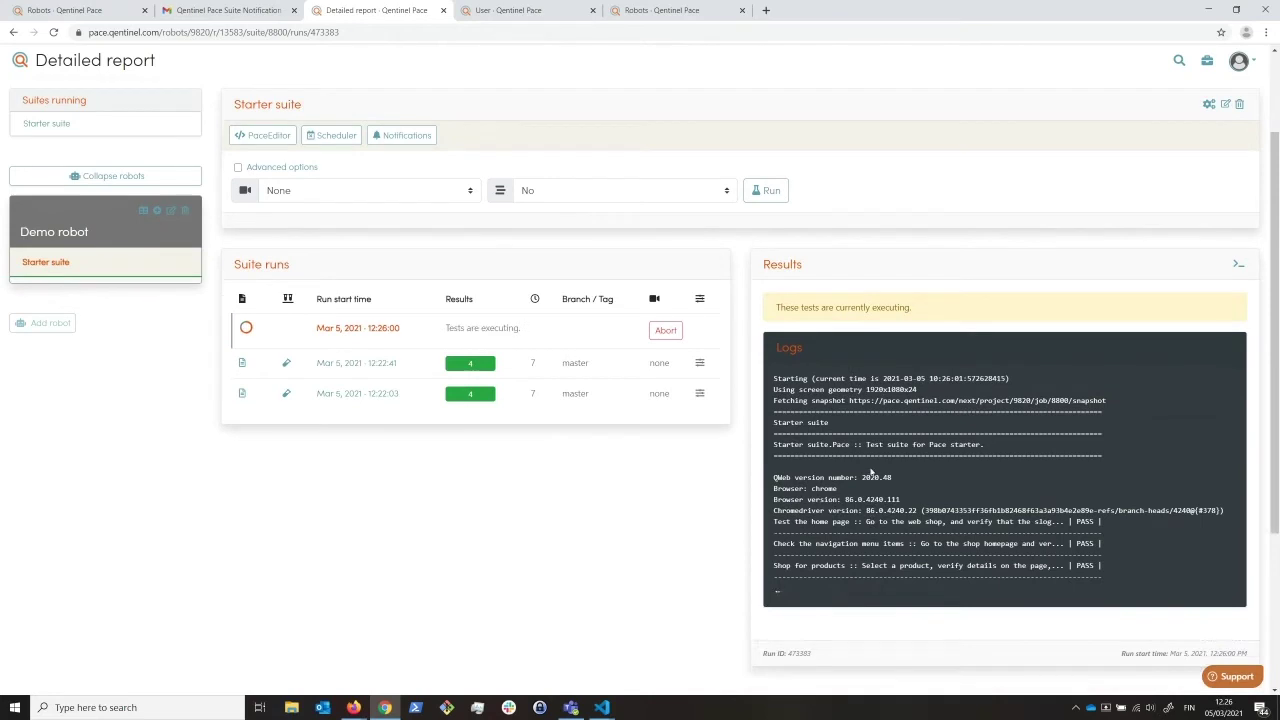
{"action": "double_click", "coordinate": [868, 478]}
{"action": "double_click", "coordinate": [782, 477]}
{"action": "double_click", "coordinate": [877, 478]}
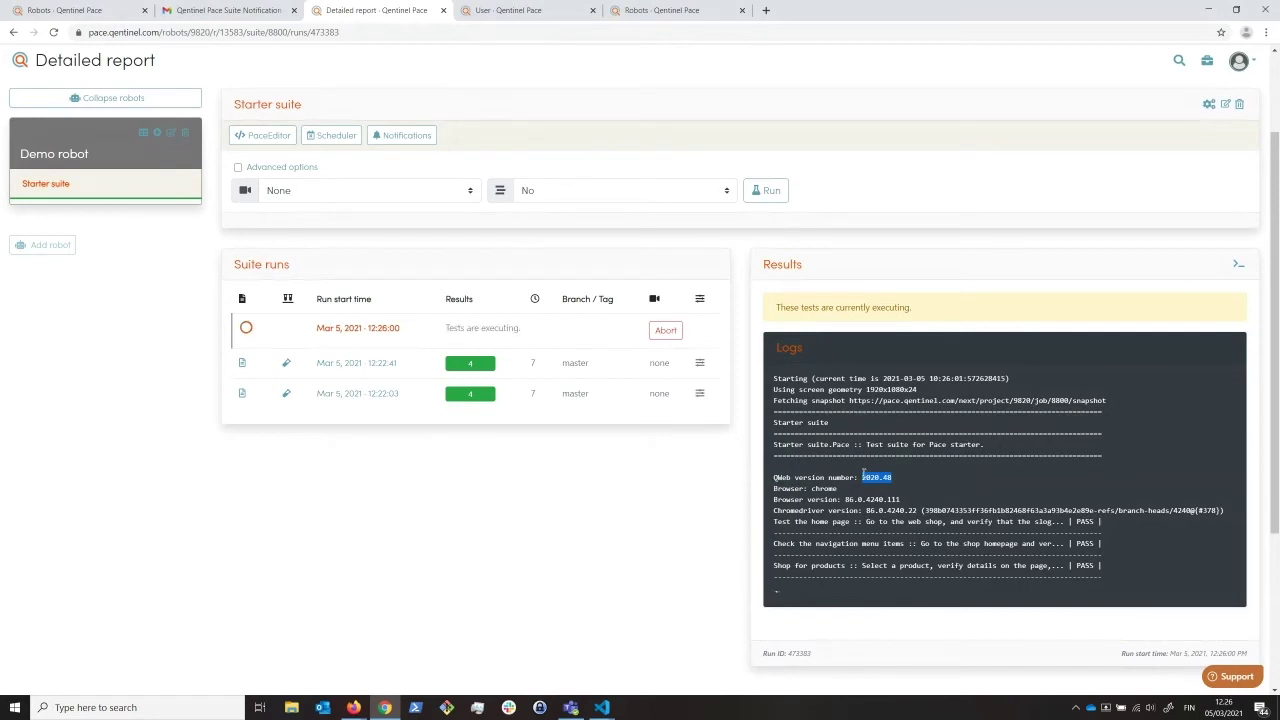
{"action": "scroll", "coordinate": [864, 477], "scroll_direction": "up", "scroll_amount": 1}
{"action": "scroll", "coordinate": [848, 460], "scroll_direction": "down", "scroll_amount": 1}
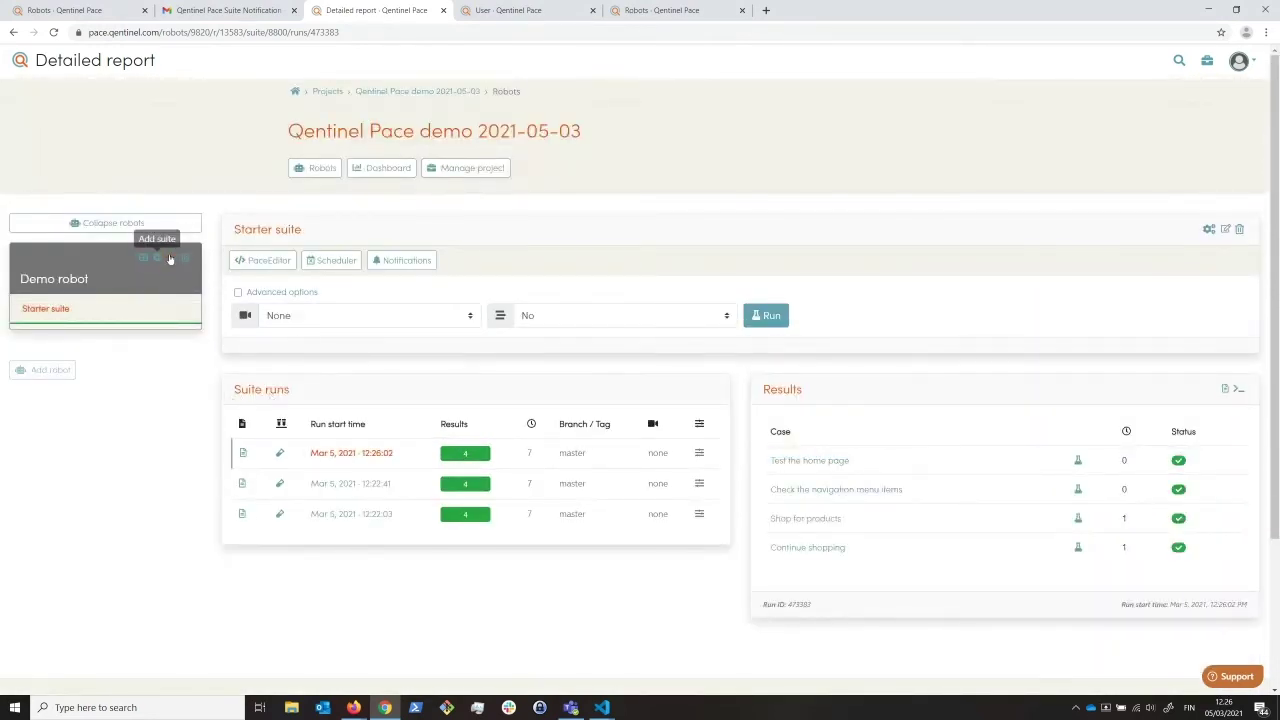
Change the Demo robot's framework version to stable, save it, and switch to the Demo 3 slide.
{"action": "left_click", "coordinate": [171, 259]}
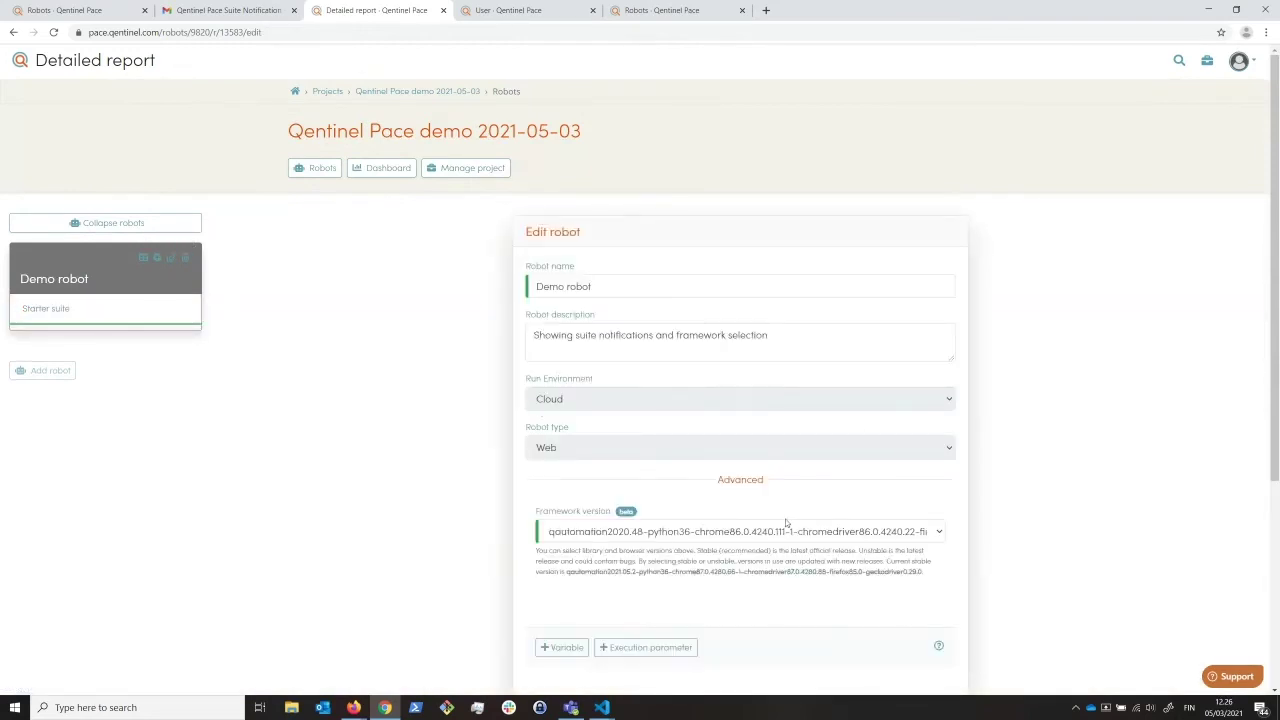
{"action": "left_click", "coordinate": [774, 540]}
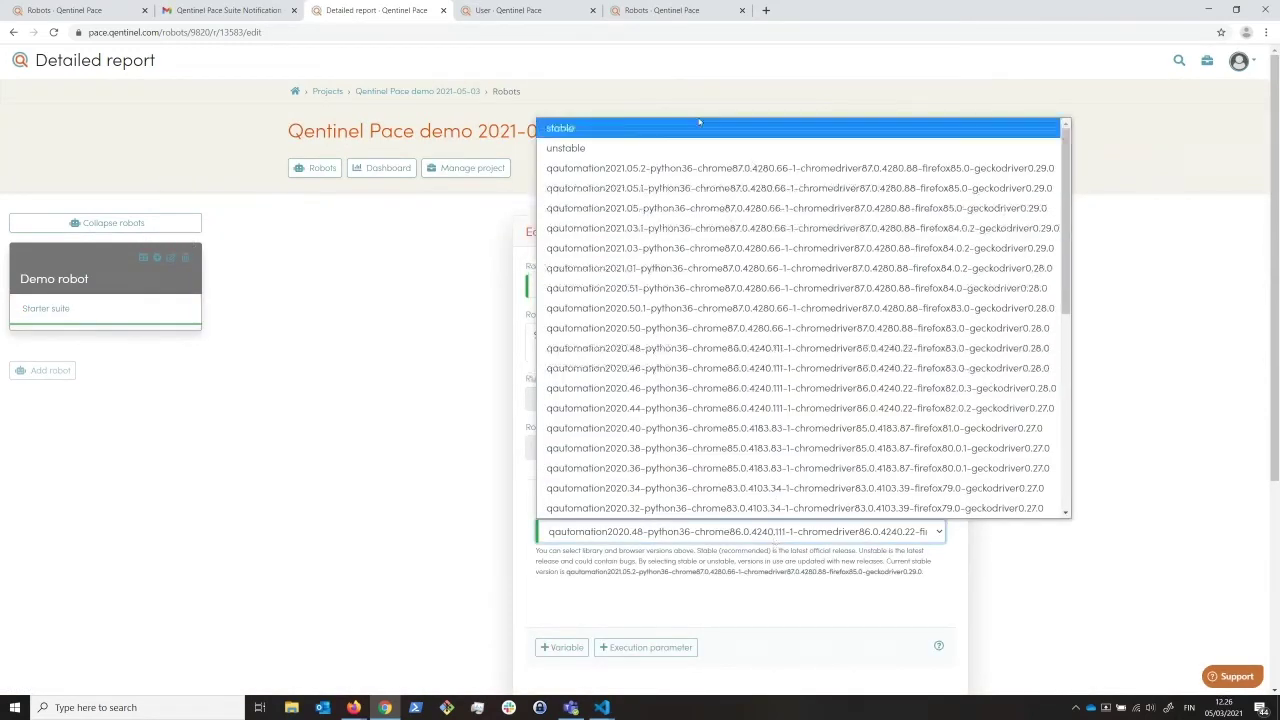
{"action": "left_click", "coordinate": [580, 126]}
{"action": "scroll", "coordinate": [483, 388], "scroll_direction": "down", "scroll_amount": 2}
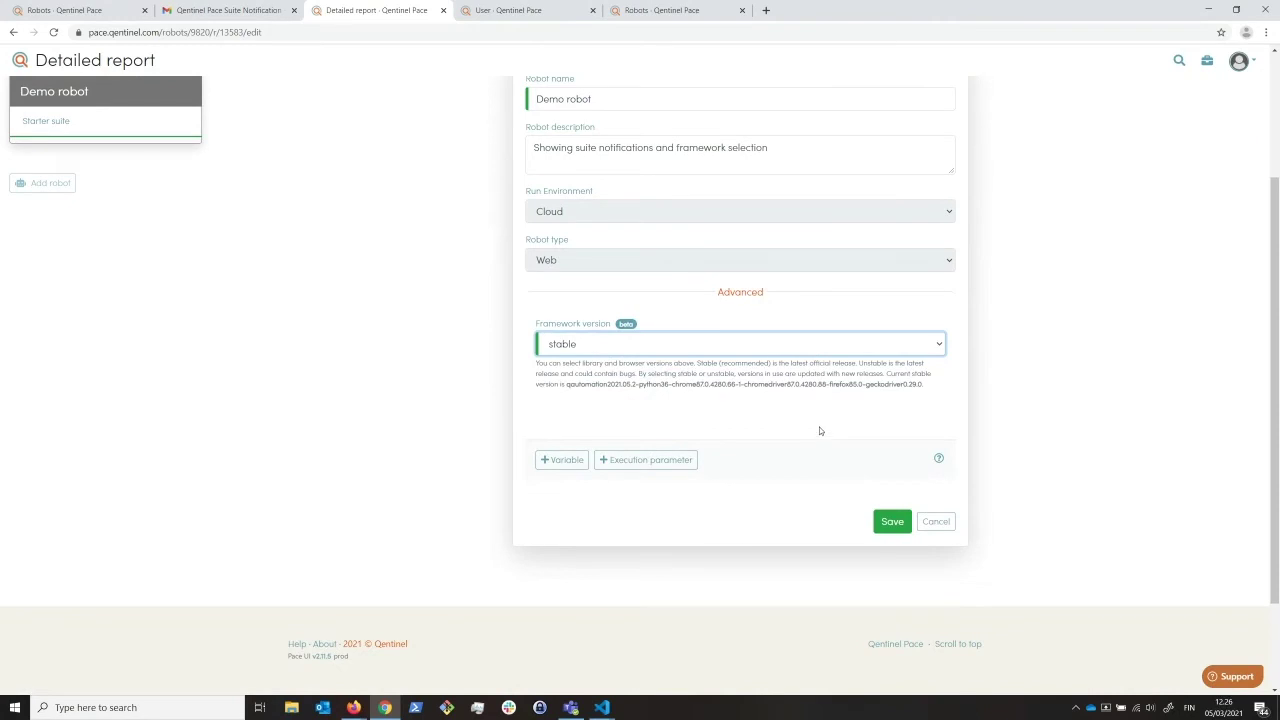
{"action": "left_click", "coordinate": [893, 523]}
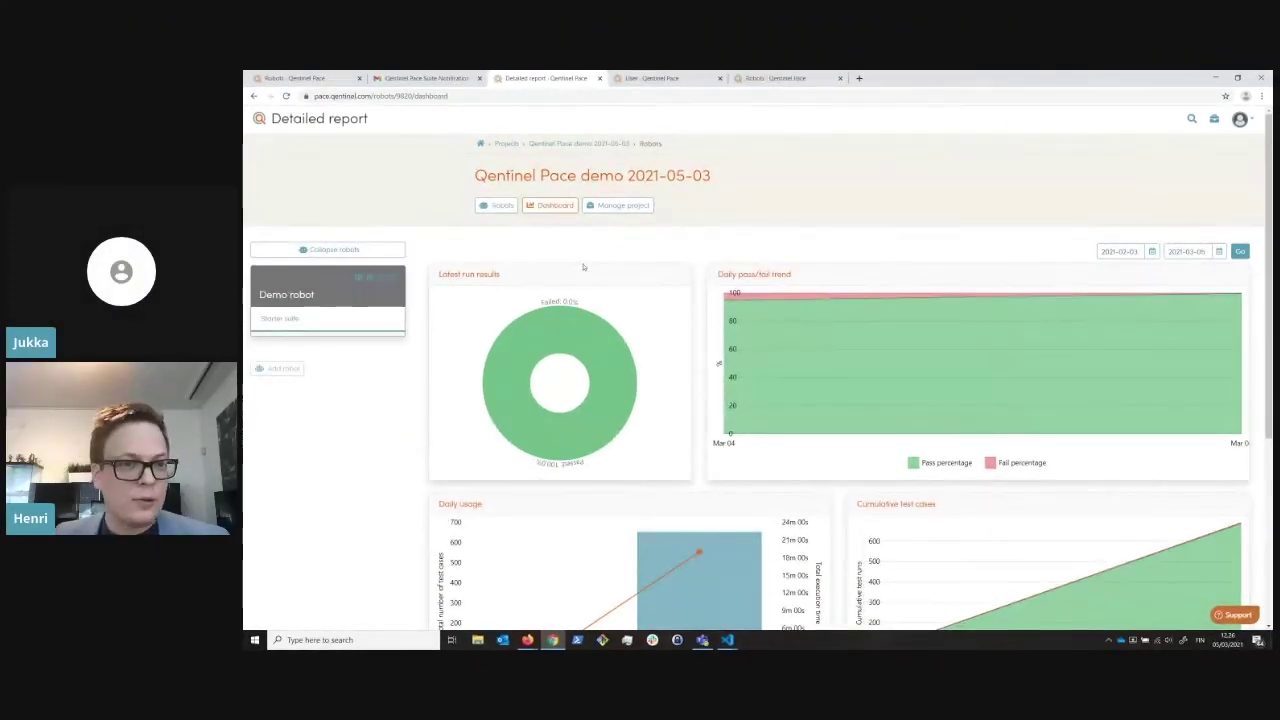
{"action": "key", "text": "alt+Tab"}
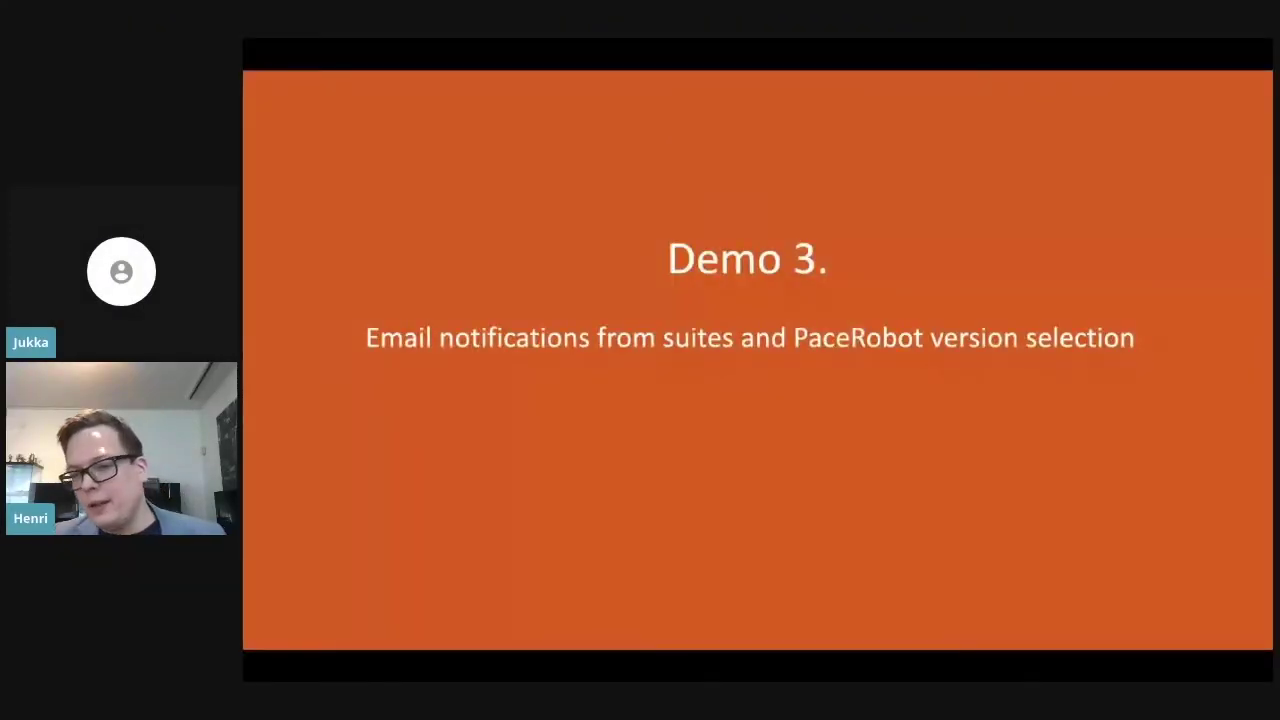